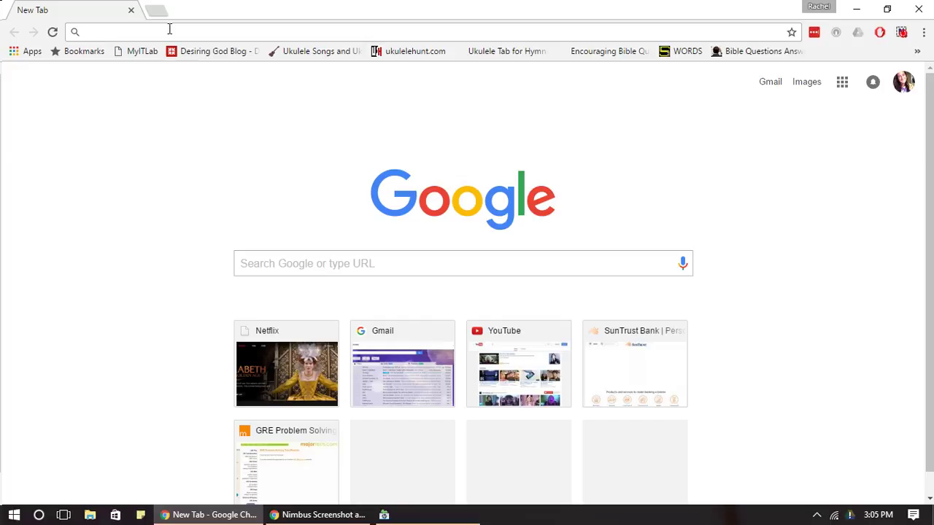
# Enter theranest.com in Chrome's address bar to load the TheraNest home page.
pyautogui.write('theranest.com')
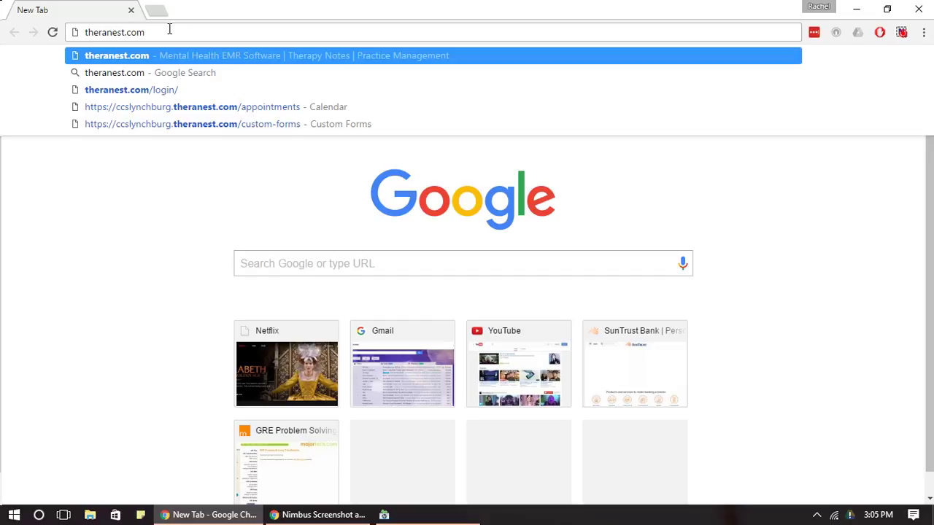
pyautogui.press('Return')
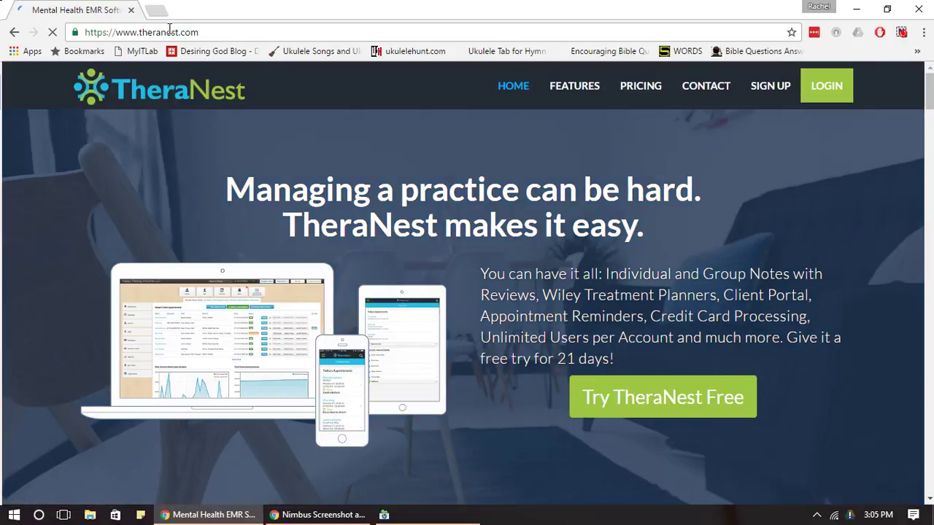
# Go to the TheraNest login page via LOGIN in the top navigation.
pyautogui.click(805, 94)
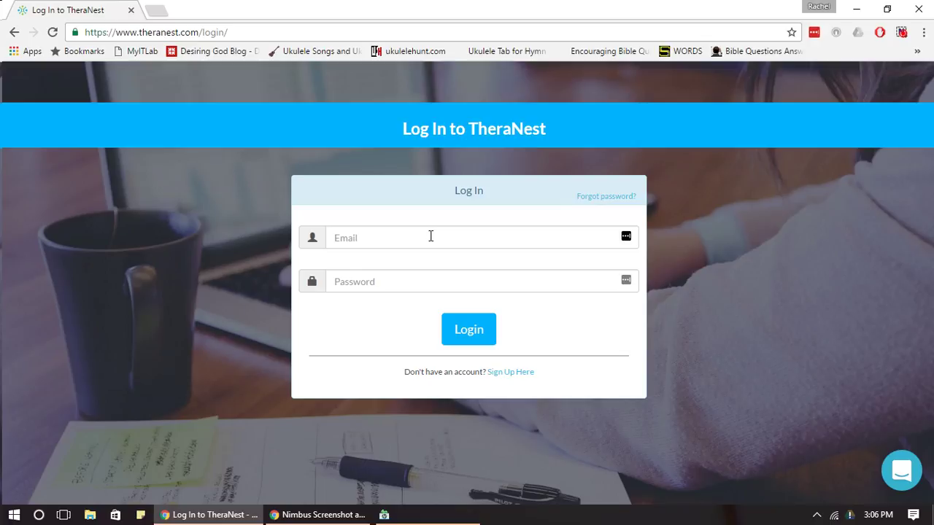
# Sign in with the practice account's e-mail and password to reach the Dashboard.
pyautogui.click(430, 236)
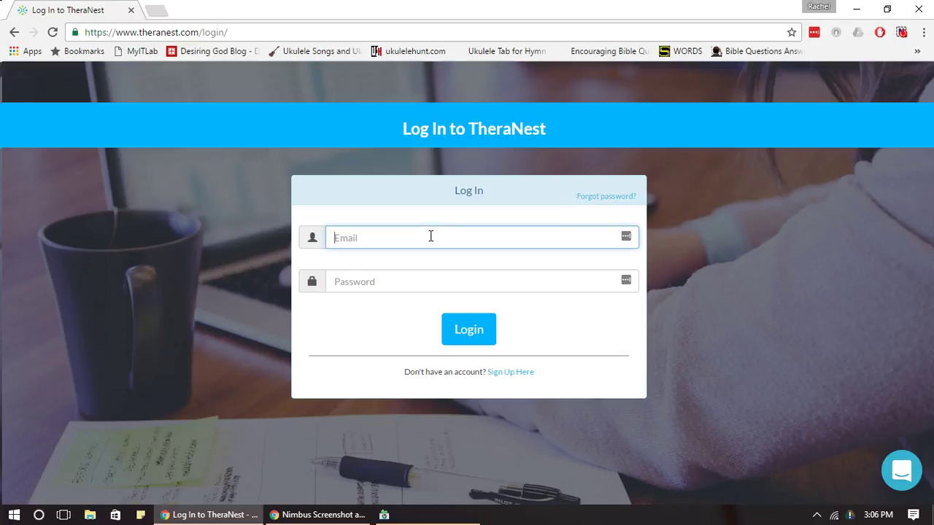
pyautogui.press('Tab')
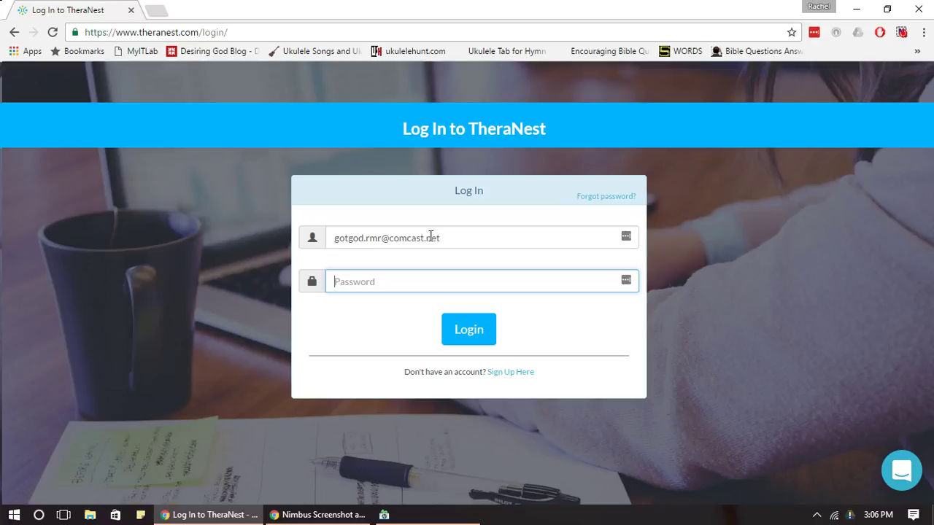
pyautogui.write('••••••••••')
pyautogui.click(453, 331)
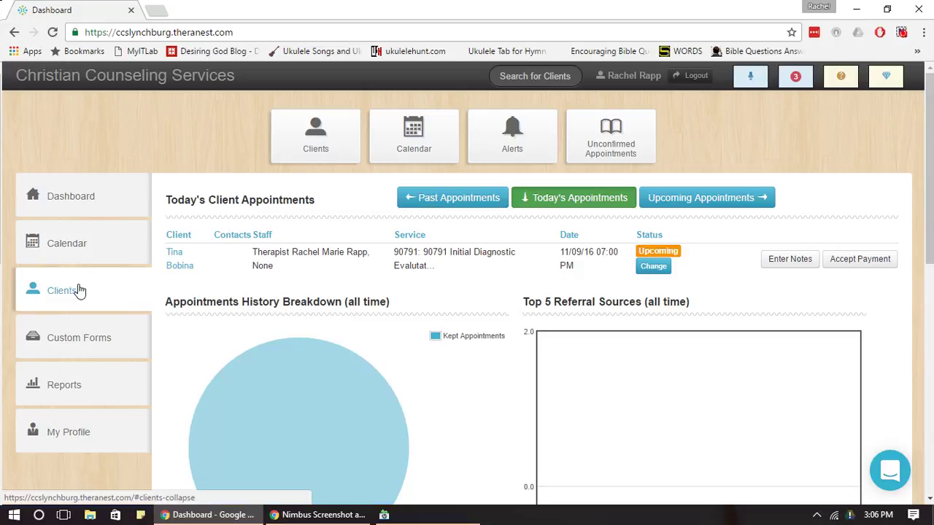
# Open My Profile, view the Change Password form, then return to the Details tab.
pyautogui.click(83, 217)
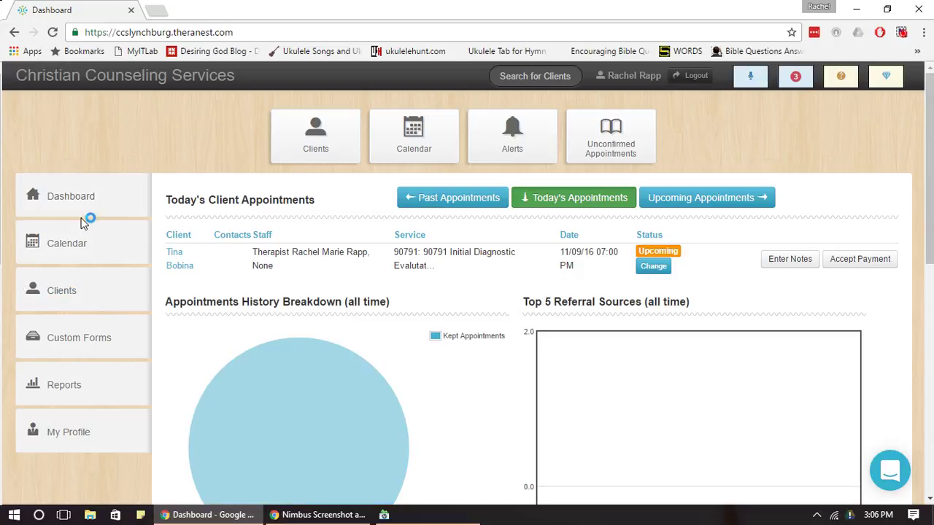
pyautogui.click(85, 432)
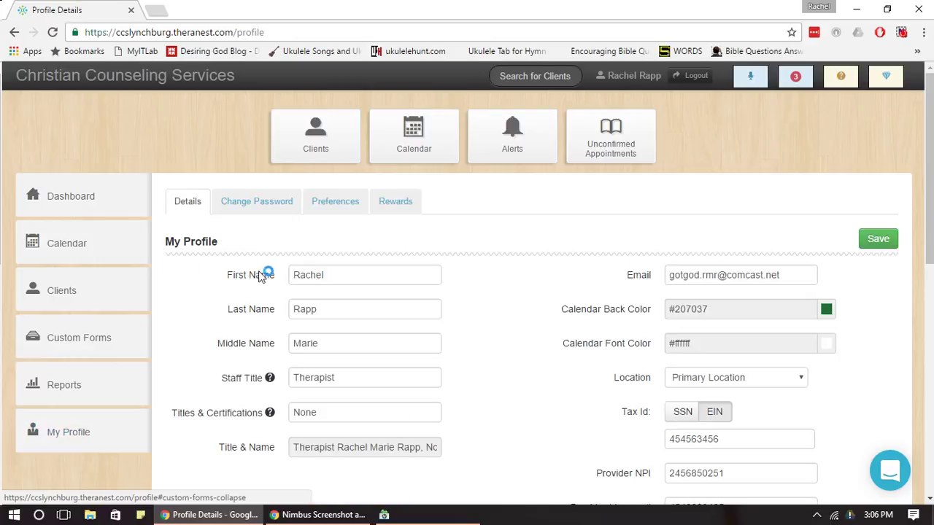
pyautogui.click(273, 205)
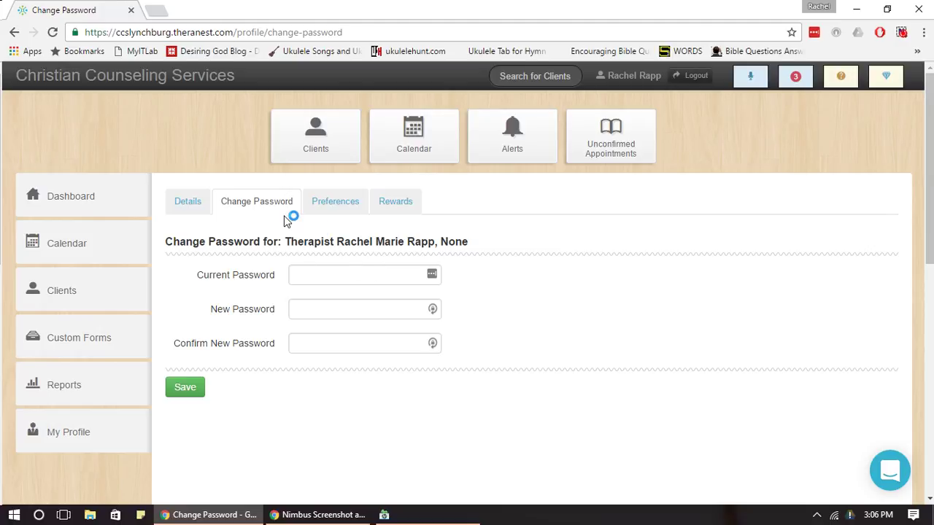
pyautogui.click(191, 207)
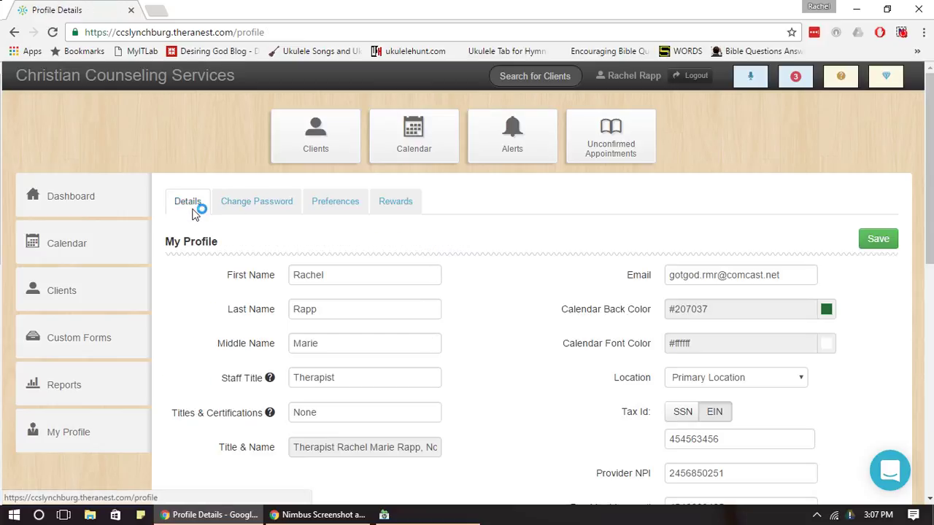
# Scroll through the profile details, then bring up the Preferences tab.
pyautogui.scroll(-3, 861, 263)
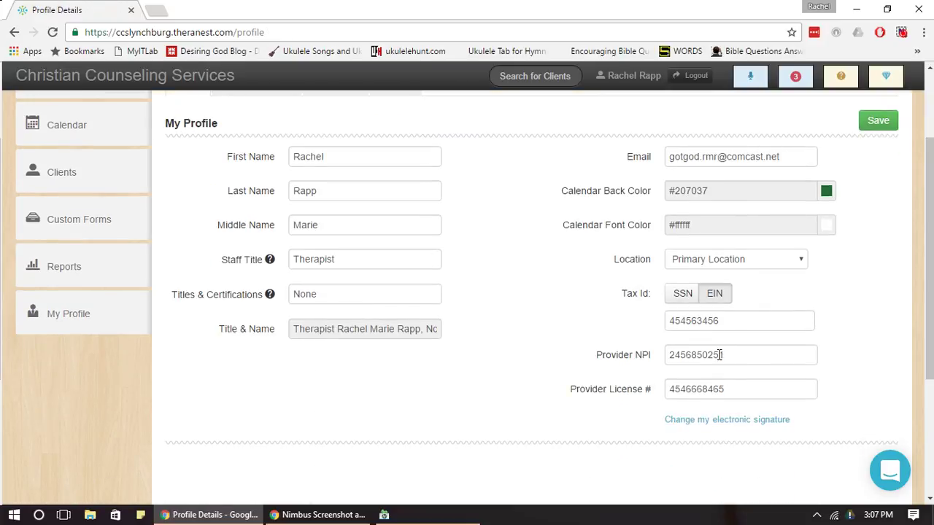
pyautogui.click(717, 420)
pyautogui.moveTo(931, 273); pyautogui.dragTo(932, 244)
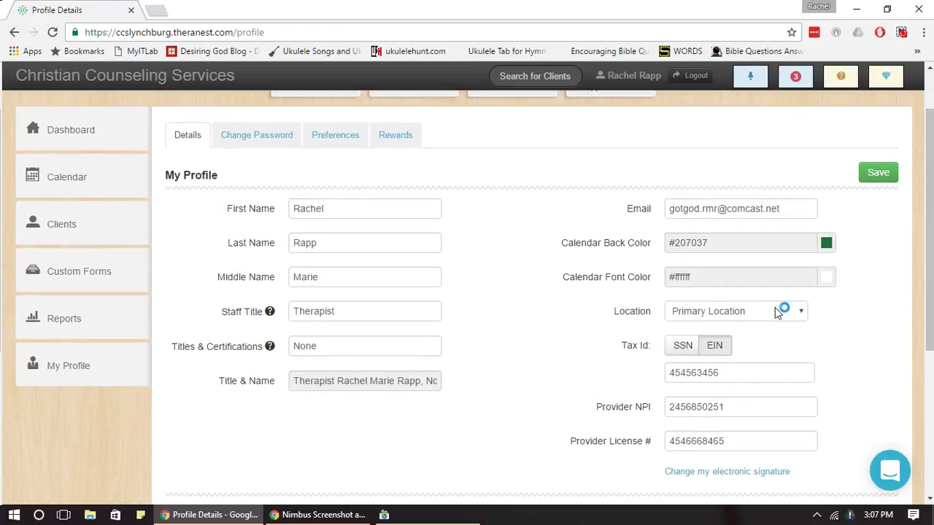
pyautogui.moveTo(931, 180); pyautogui.dragTo(932, 163)
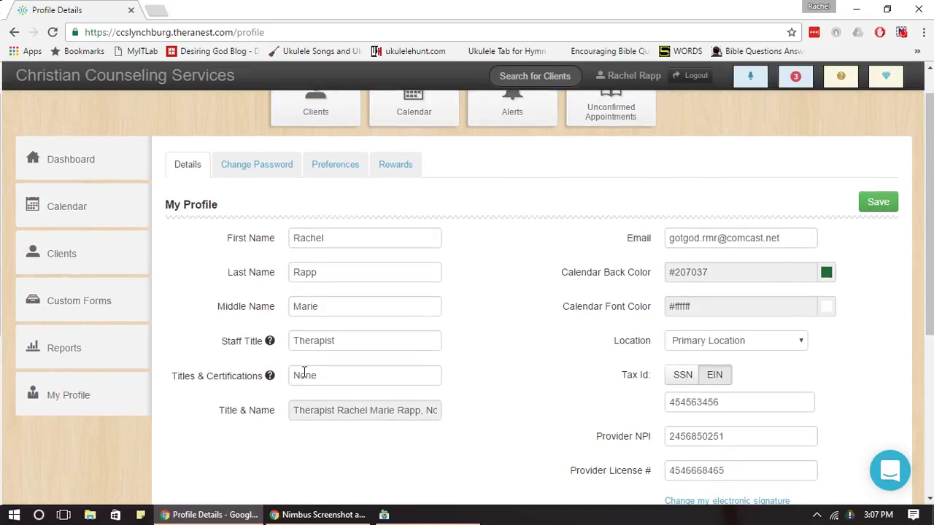
pyautogui.scroll(1, 888, 314)
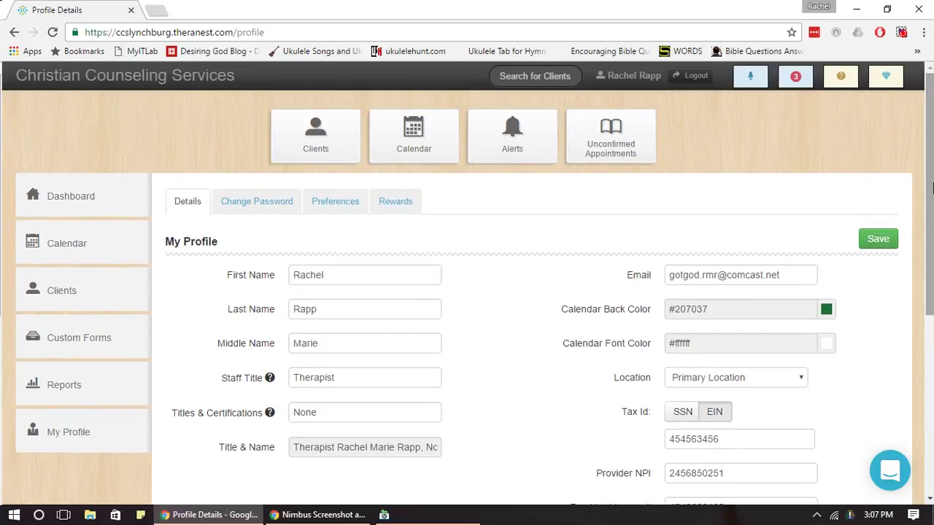
pyautogui.click(357, 204)
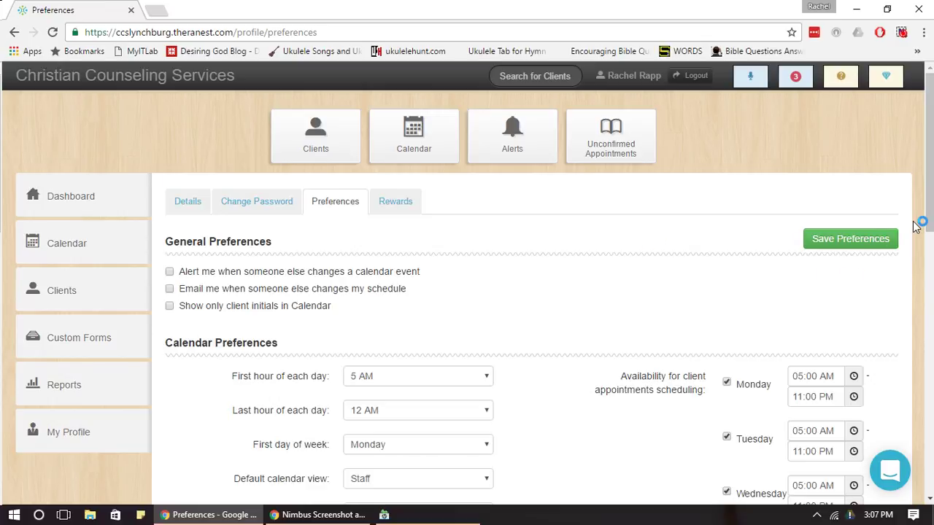
pyautogui.moveTo(930, 145)
pyautogui.mouseDown()
pyautogui.moveTo(930, 189)
pyautogui.moveTo(930, 129)
pyautogui.moveTo(930, 277)
pyautogui.moveTo(932, 146)
pyautogui.mouseUp()
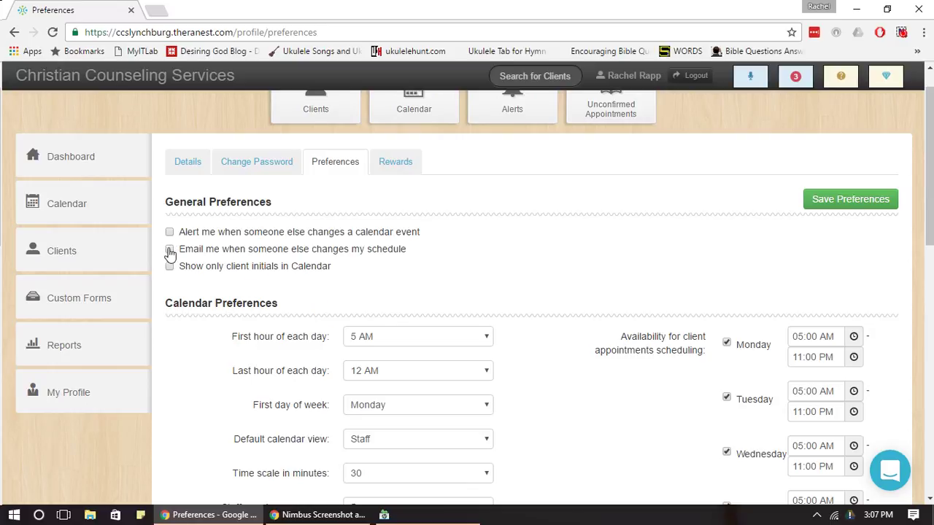
pyautogui.scroll(1, 177, 308)
pyautogui.click(169, 272)
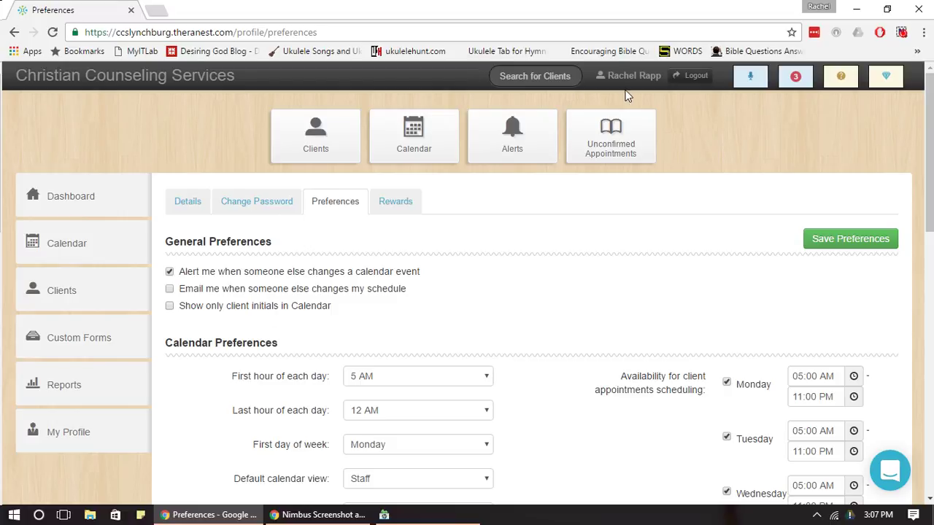
pyautogui.click(169, 289)
pyautogui.click(168, 290)
pyautogui.click(169, 272)
pyautogui.moveTo(931, 155); pyautogui.dragTo(932, 230)
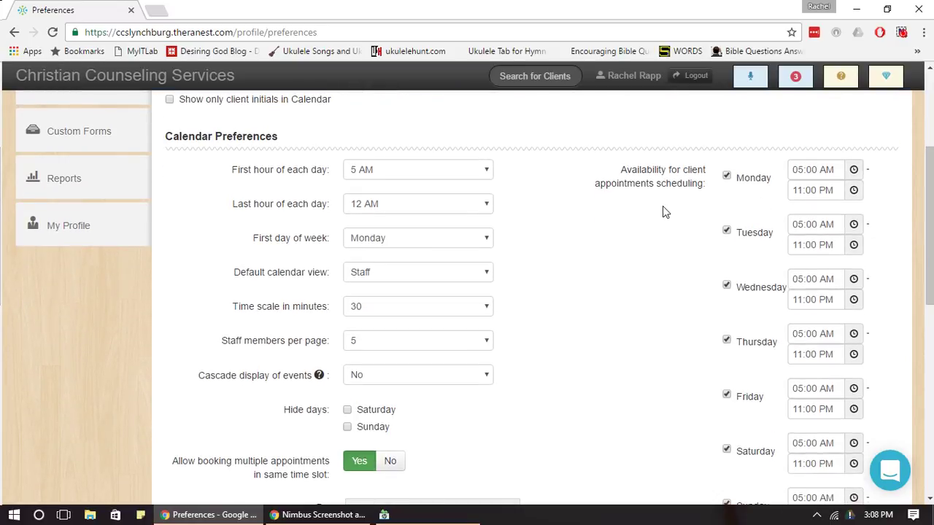
pyautogui.moveTo(608, 172); pyautogui.dragTo(709, 178)
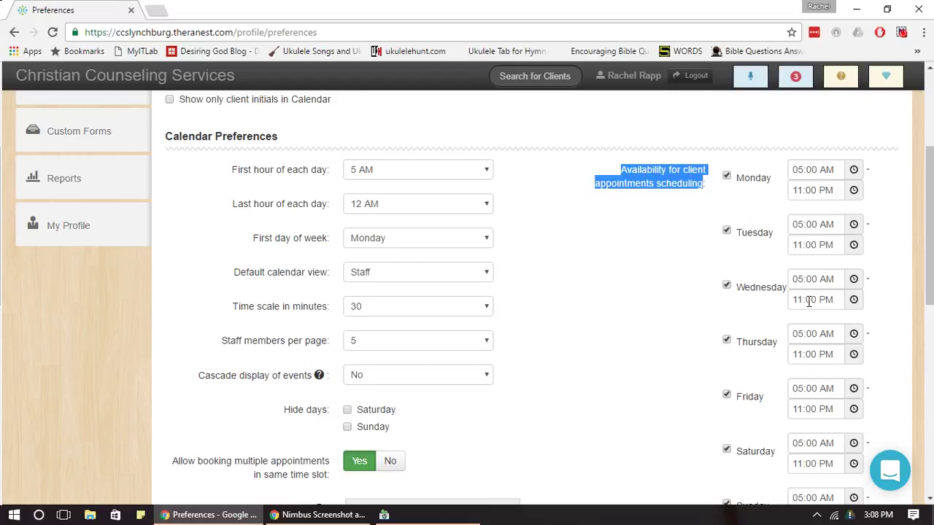
pyautogui.click(698, 250)
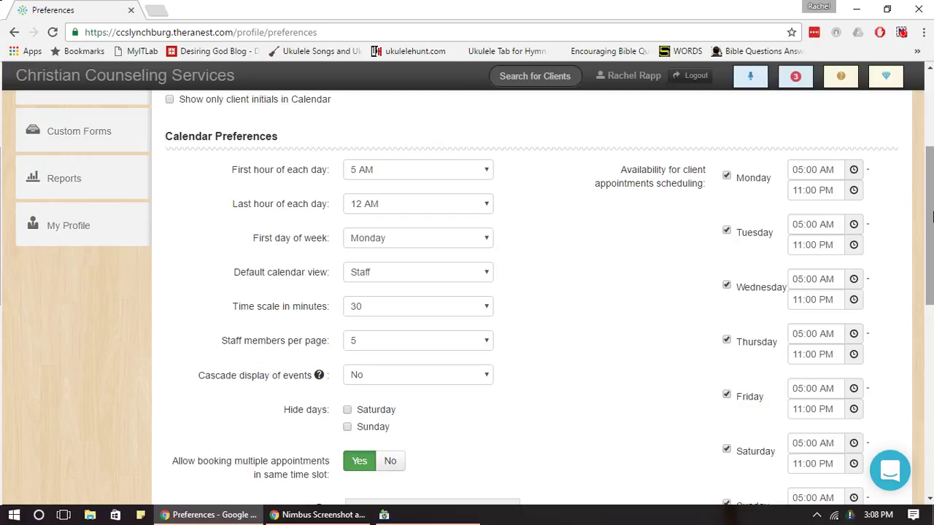
pyautogui.moveTo(805, 175); pyautogui.dragTo(828, 188)
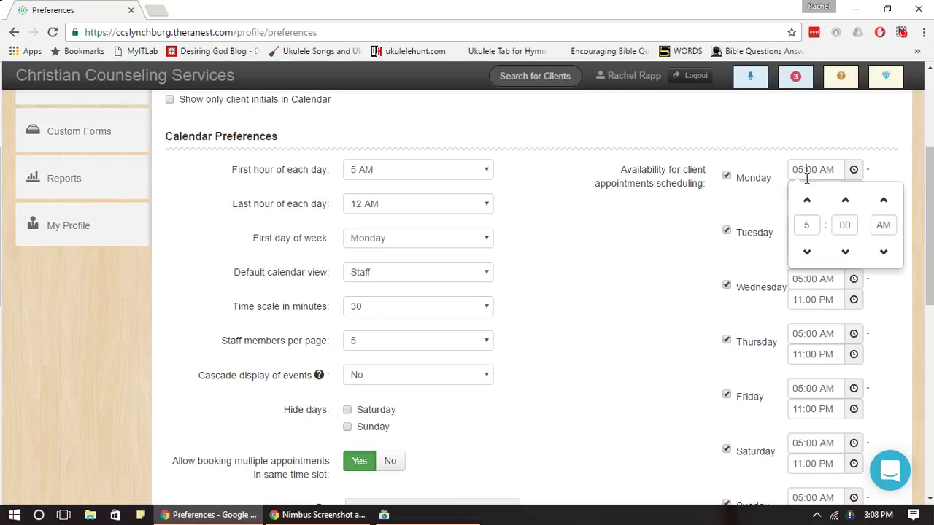
pyautogui.moveTo(804, 159); pyautogui.dragTo(803, 181)
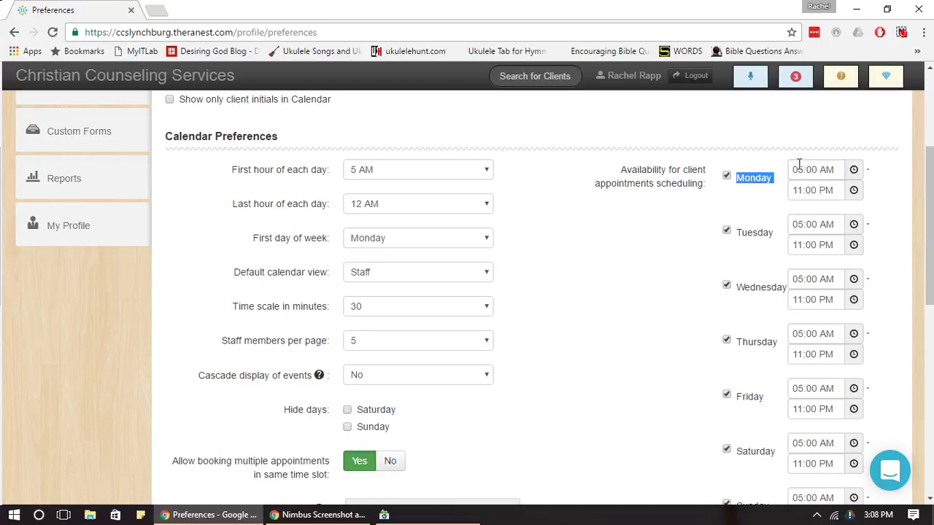
pyautogui.click(739, 196)
# Set the calendar day to 7 AM–10 PM, weeks starting Sunday, Month view, 30-minute time scale.
pyautogui.click(471, 183)
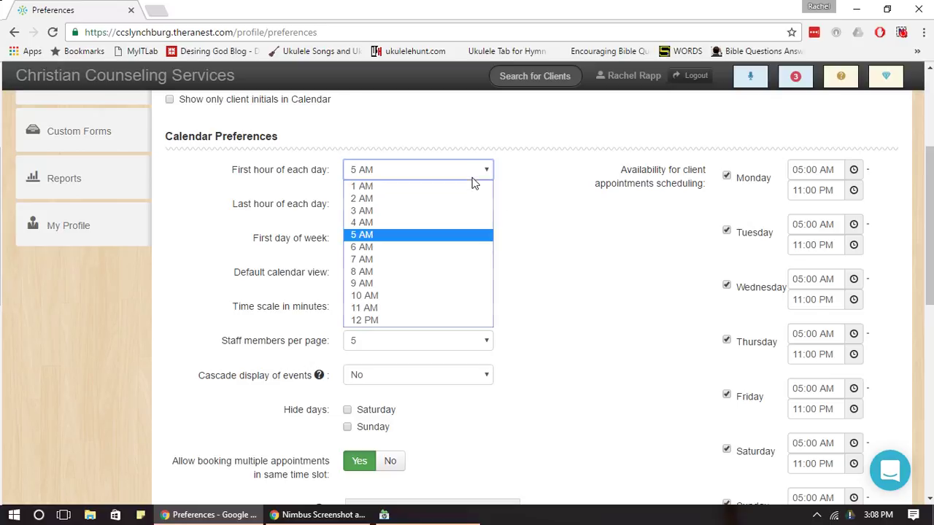
pyautogui.click(410, 259)
pyautogui.click(425, 204)
pyautogui.click(389, 330)
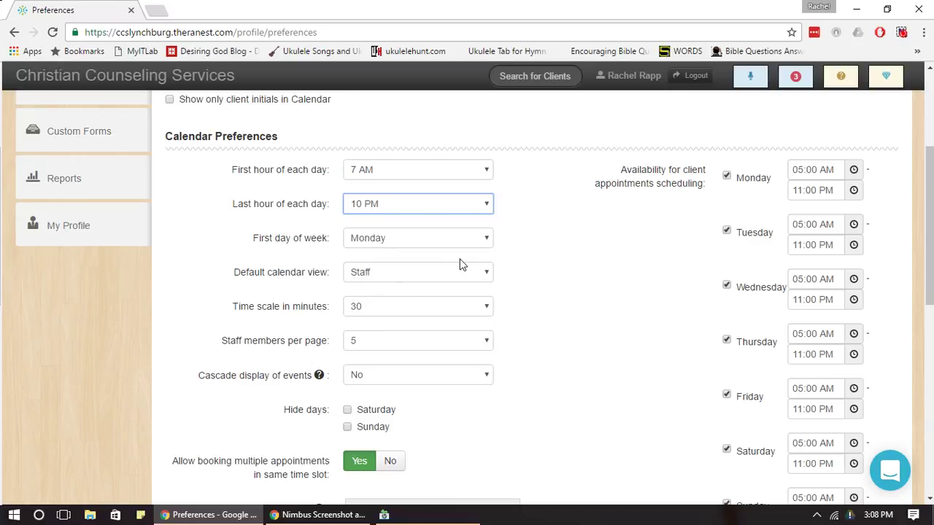
pyautogui.click(460, 242)
pyautogui.click(431, 269)
pyautogui.click(453, 279)
pyautogui.click(385, 325)
pyautogui.click(421, 274)
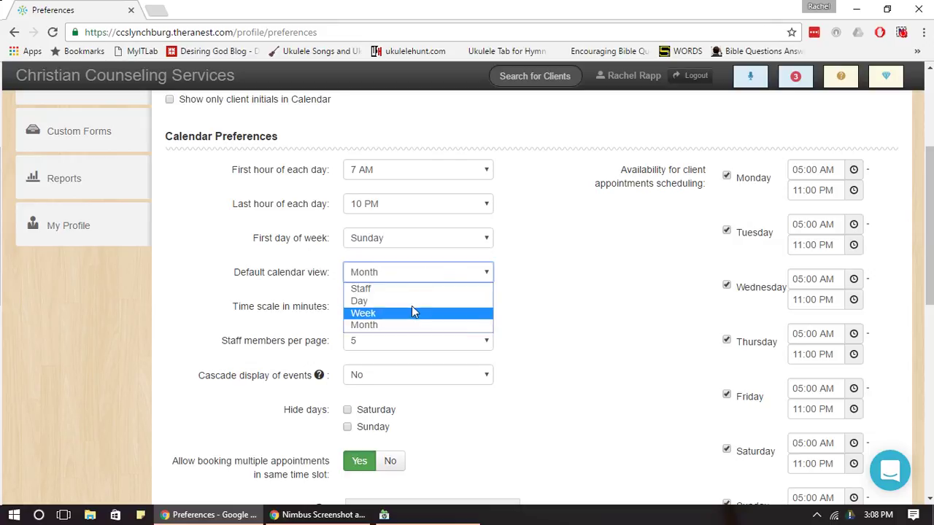
pyautogui.click(426, 326)
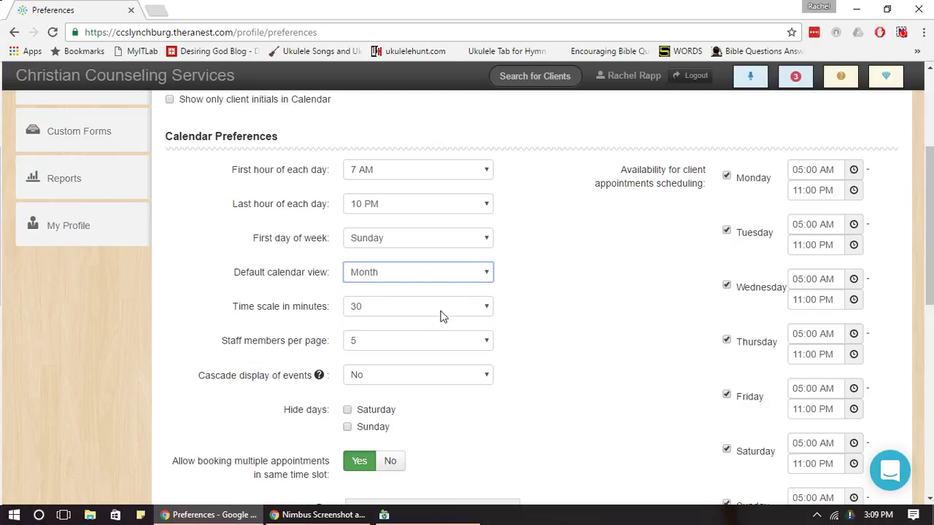
pyautogui.click(442, 310)
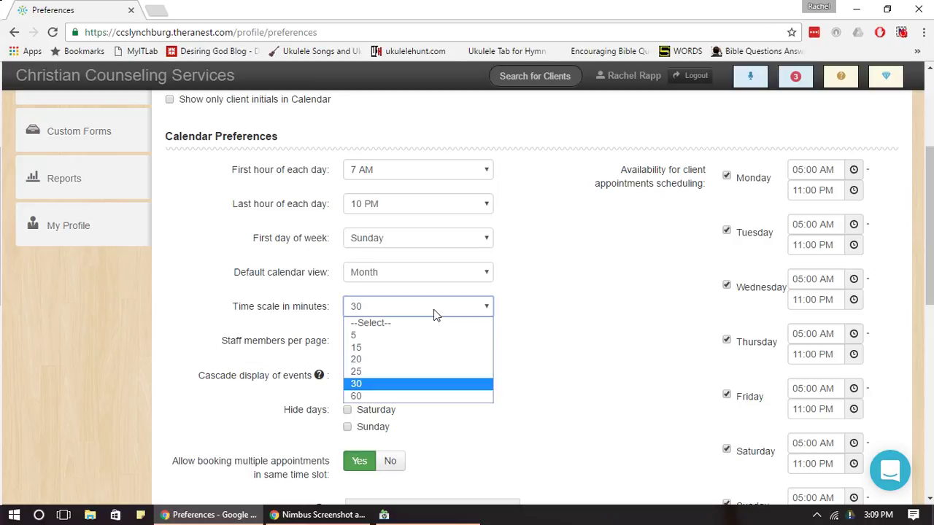
pyautogui.click(402, 384)
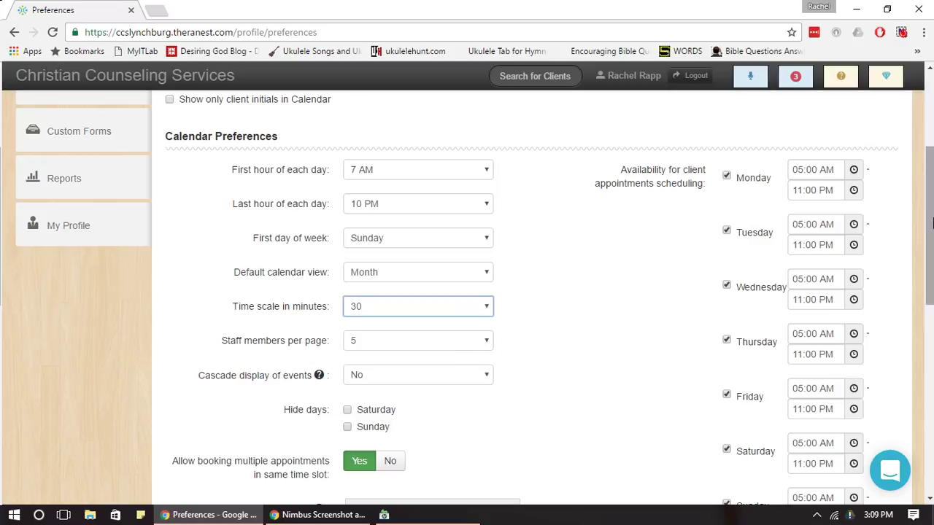
# Keep cascade display of events off and set multiple bookings per time slot to No.
pyautogui.scroll(-1, 843, 304)
pyautogui.click(453, 295)
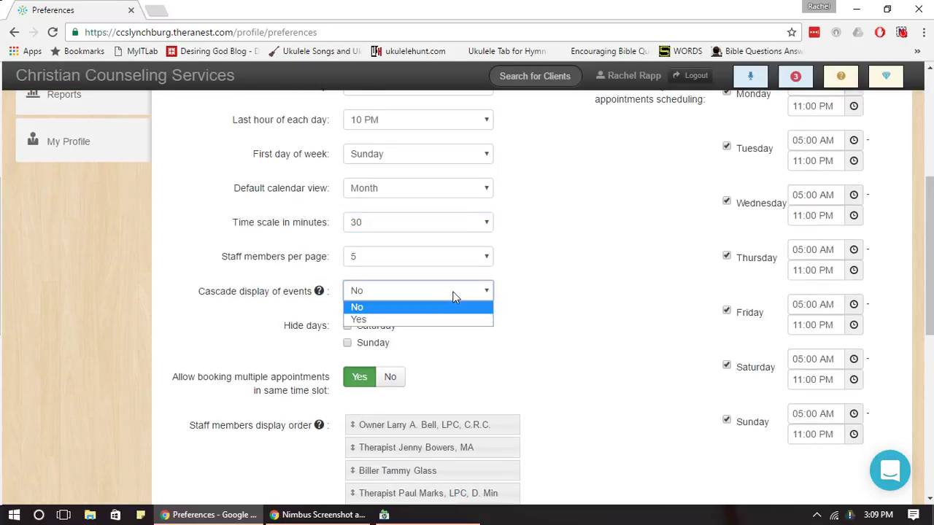
pyautogui.click(454, 295)
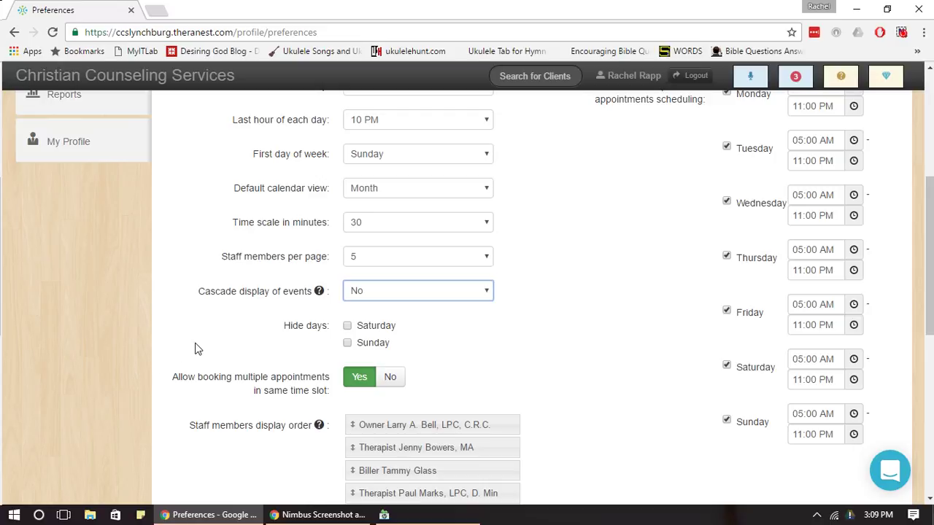
pyautogui.moveTo(175, 379); pyautogui.dragTo(330, 393)
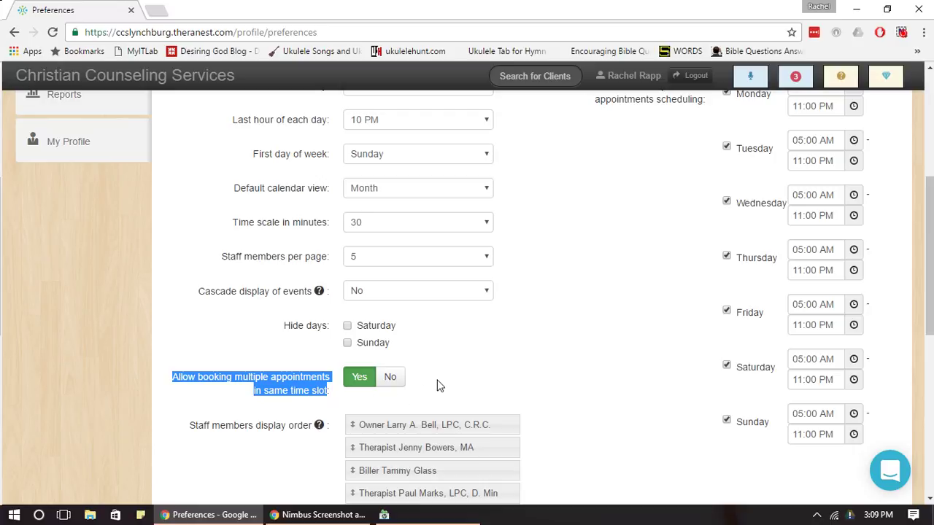
pyautogui.click(289, 350)
pyautogui.click(388, 380)
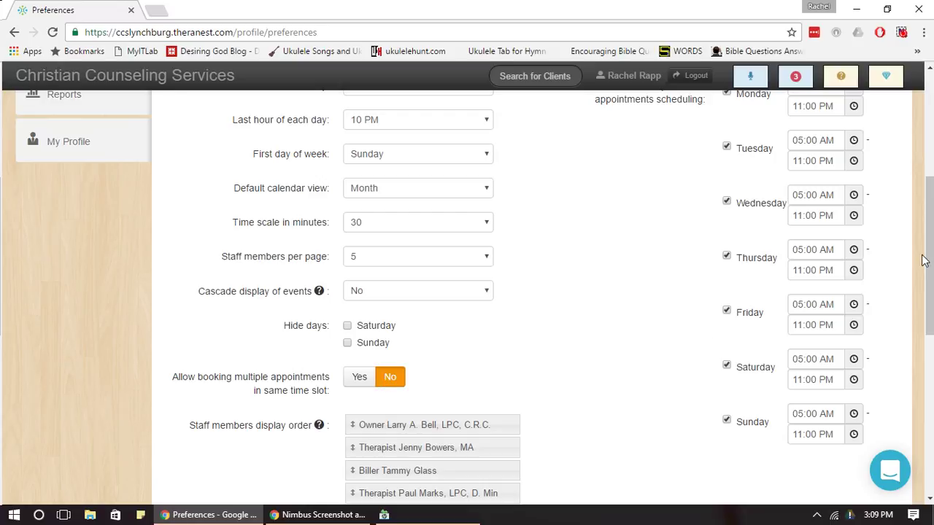
pyautogui.moveTo(928, 259); pyautogui.dragTo(932, 383)
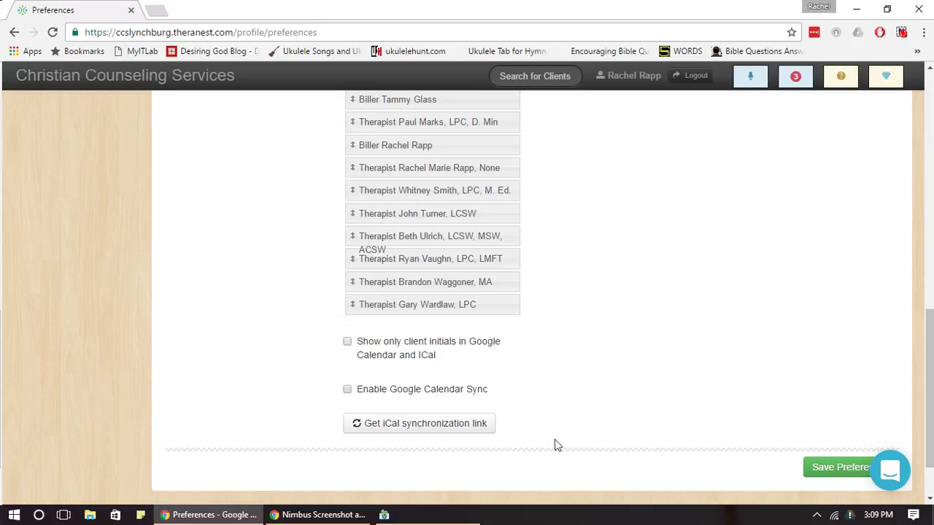
# Leave Google Calendar Sync unchecked, save the preferences, and return to the Dashboard.
pyautogui.click(425, 395)
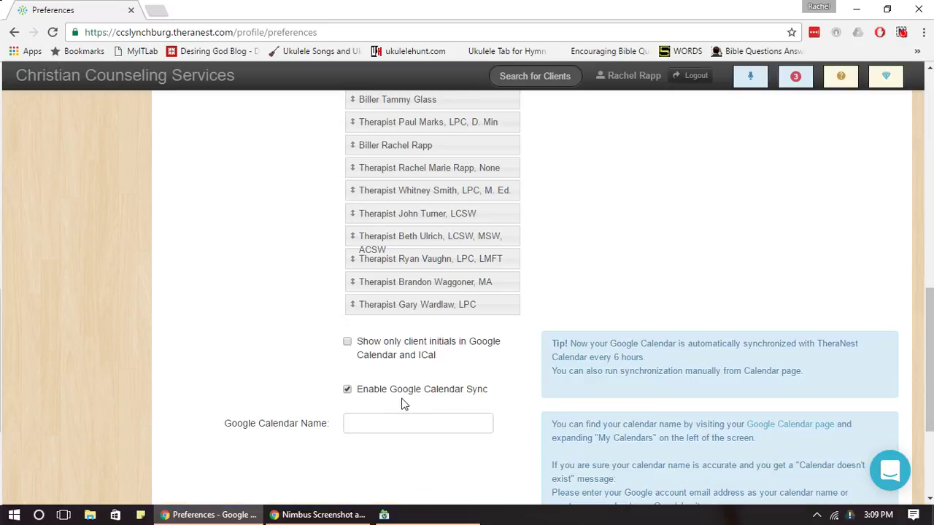
pyautogui.moveTo(930, 321); pyautogui.dragTo(931, 370)
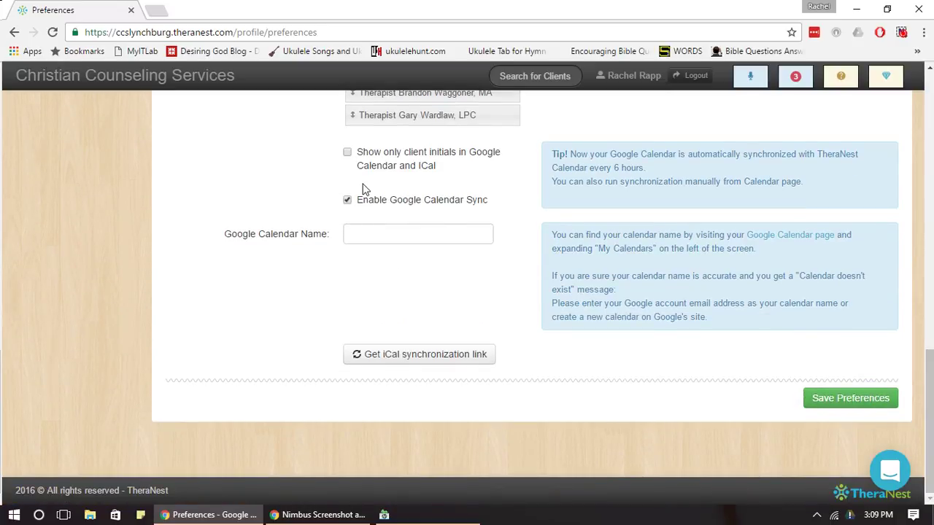
pyautogui.moveTo(617, 170); pyautogui.dragTo(651, 165)
pyautogui.click(651, 164)
pyautogui.click(347, 202)
pyautogui.moveTo(931, 360); pyautogui.dragTo(931, 119)
pyautogui.click(836, 397)
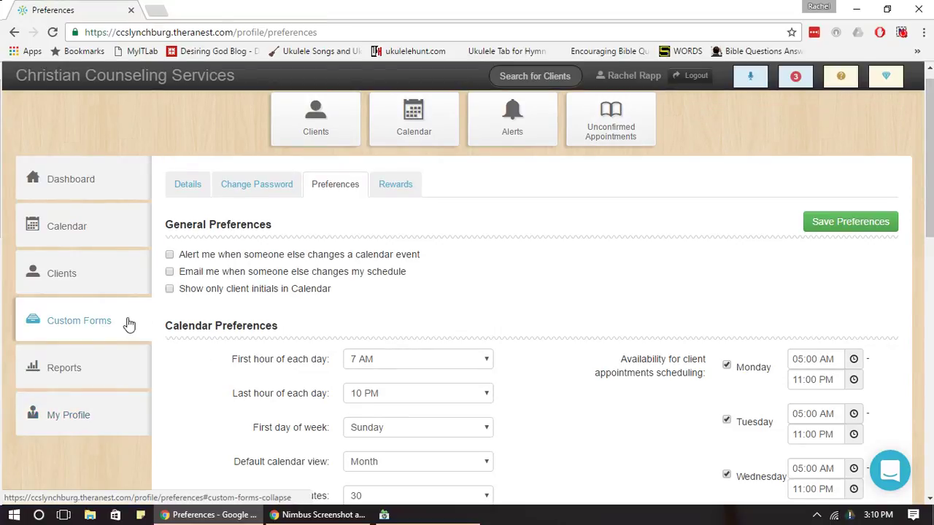
pyautogui.click(104, 186)
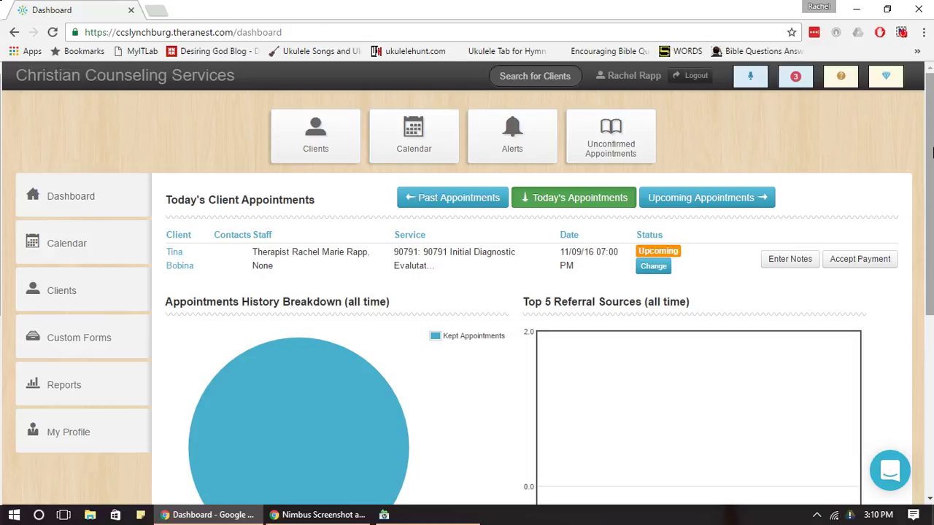
# Confirm the Unconfirmed Appointments tile is empty and return to the Dashboard.
pyautogui.moveTo(931, 151); pyautogui.dragTo(930, 159)
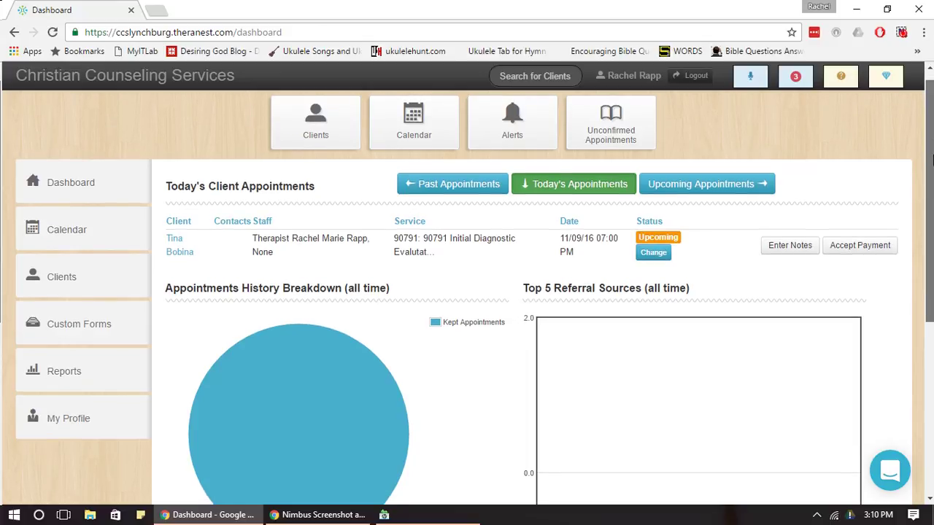
pyautogui.moveTo(931, 159); pyautogui.dragTo(931, 229)
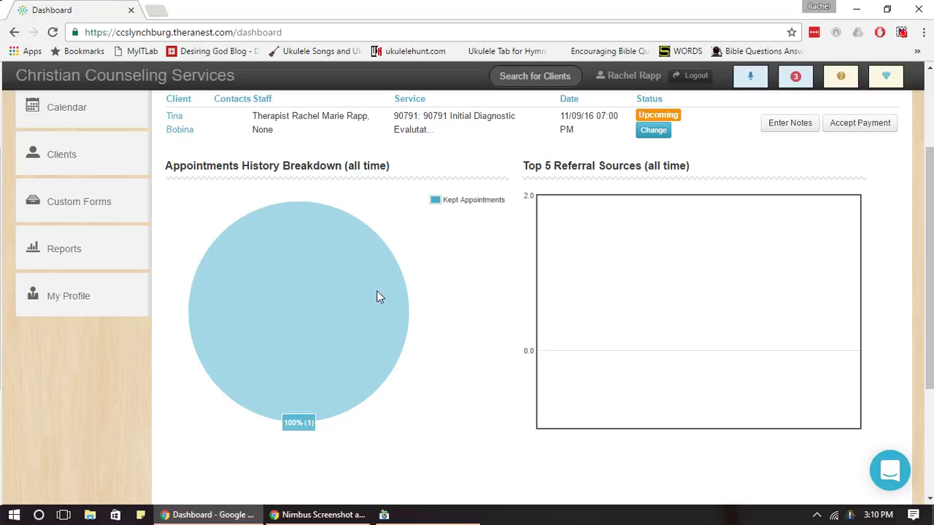
pyautogui.moveTo(930, 248); pyautogui.dragTo(932, 146)
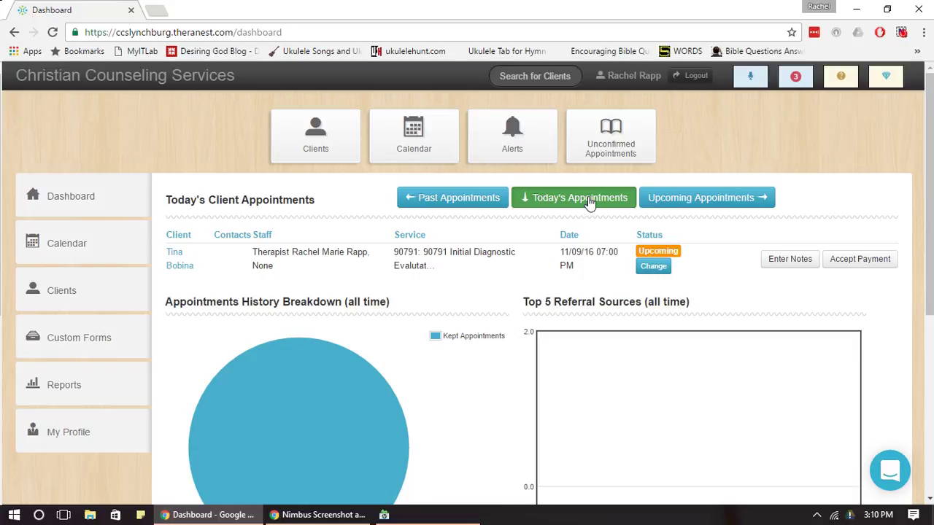
pyautogui.click(612, 150)
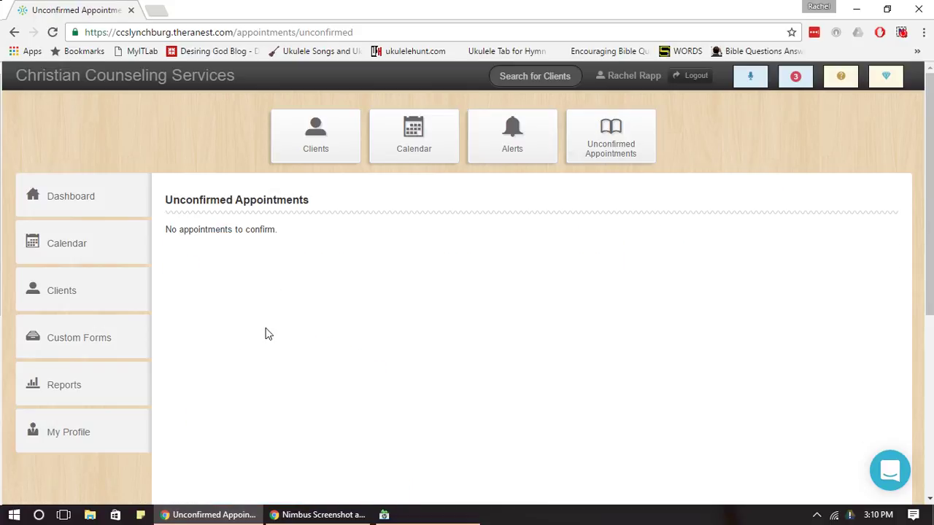
pyautogui.click(126, 212)
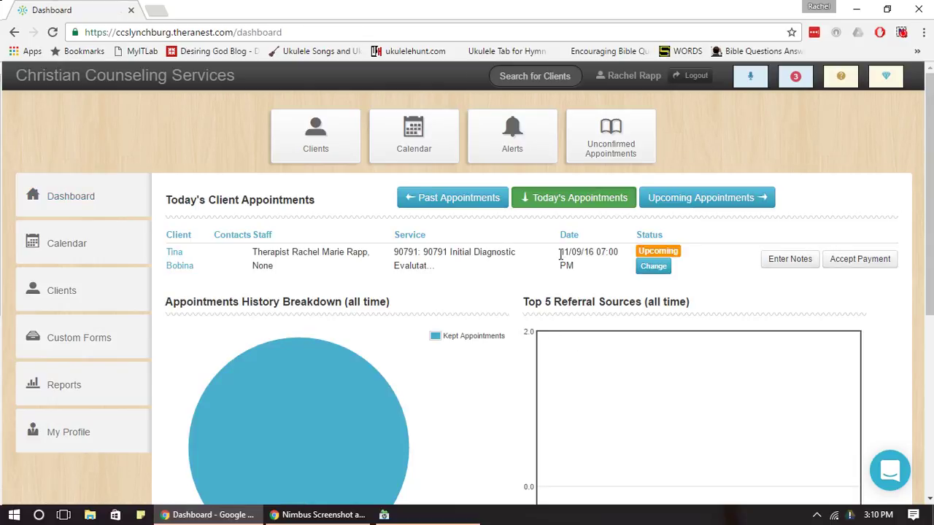
# Review today's 07:00 PM 90791 Initial Diagnostic Evaluation: its date, service and assigned staff.
pyautogui.moveTo(557, 253); pyautogui.dragTo(608, 269)
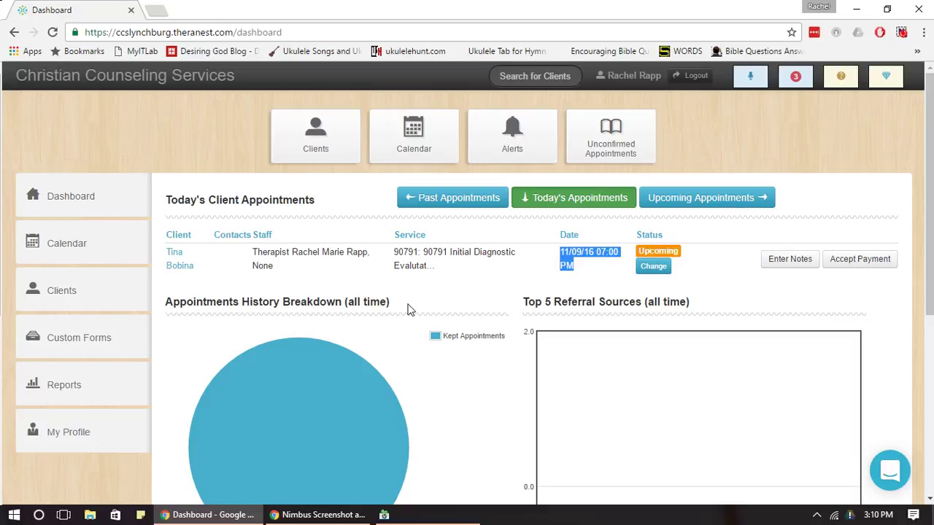
pyautogui.tripleClick(431, 267)
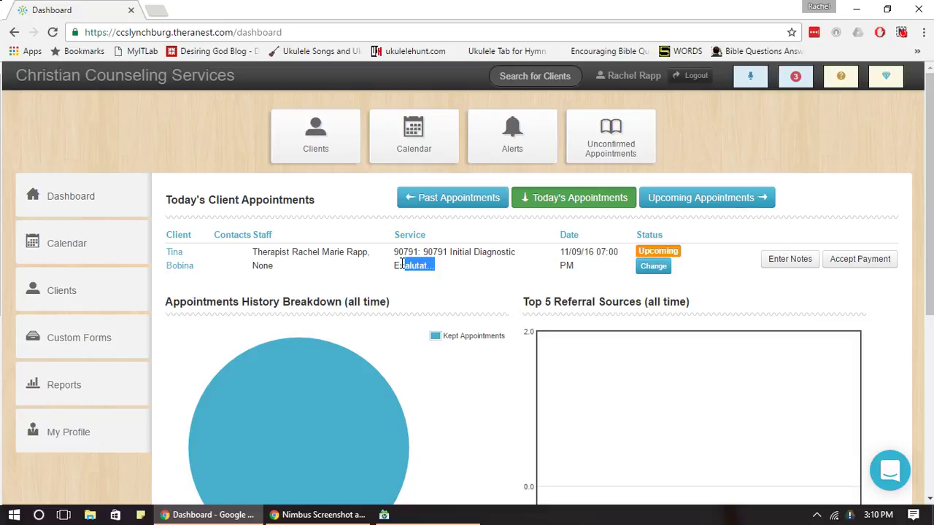
pyautogui.click(447, 273)
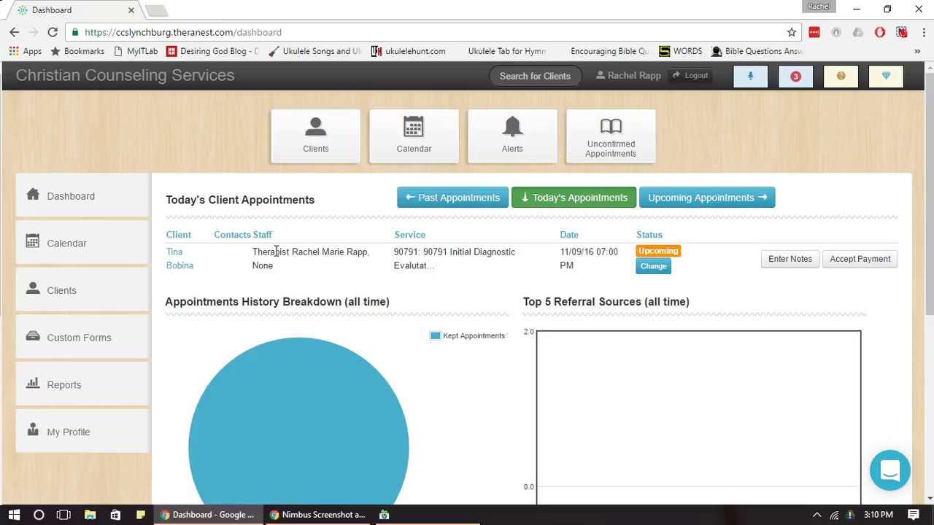
pyautogui.moveTo(253, 251); pyautogui.dragTo(353, 266)
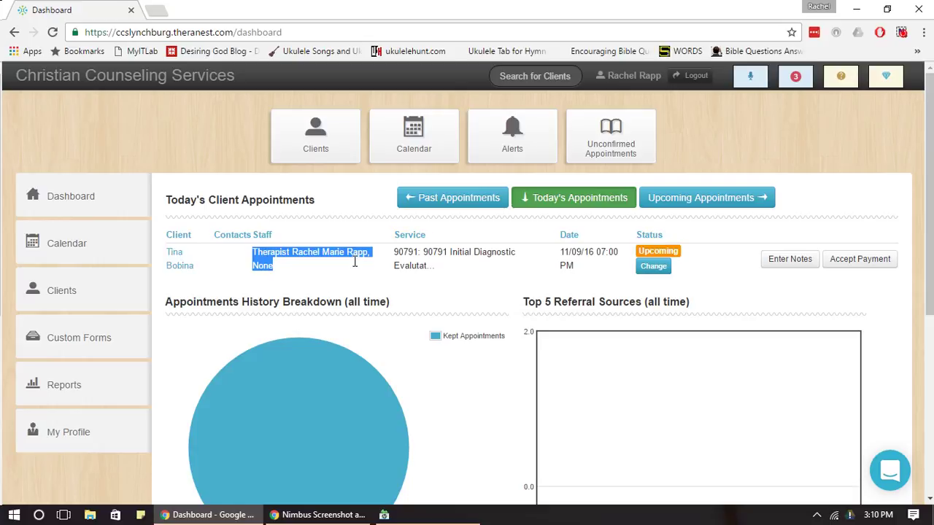
pyautogui.click(348, 267)
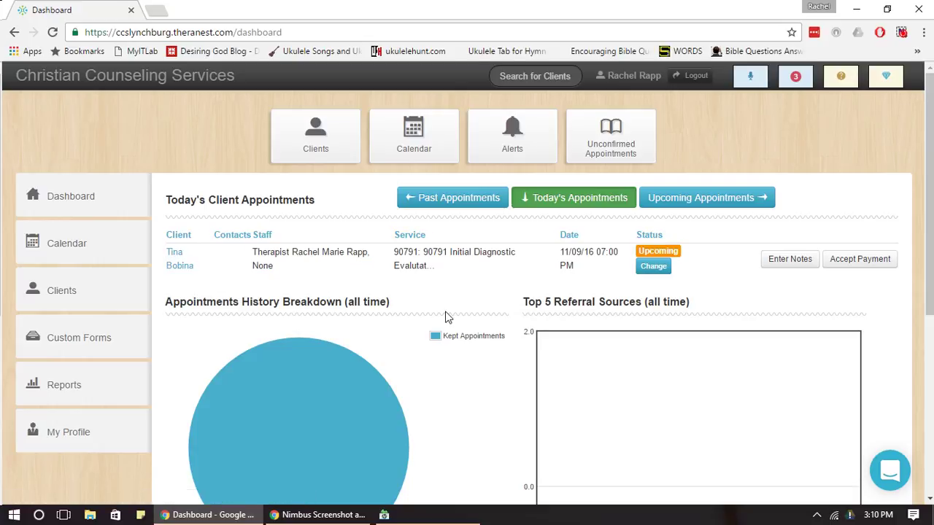
pyautogui.click(182, 268)
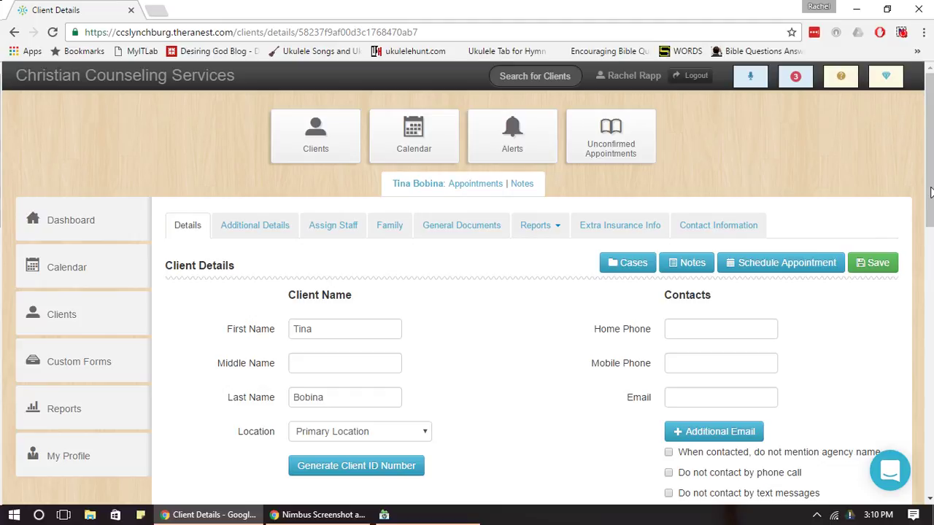
pyautogui.scroll(-3, 930, 204)
pyautogui.scroll(-1, 930, 235)
pyautogui.scroll(1, 930, 231)
pyautogui.moveTo(930, 230); pyautogui.dragTo(931, 166)
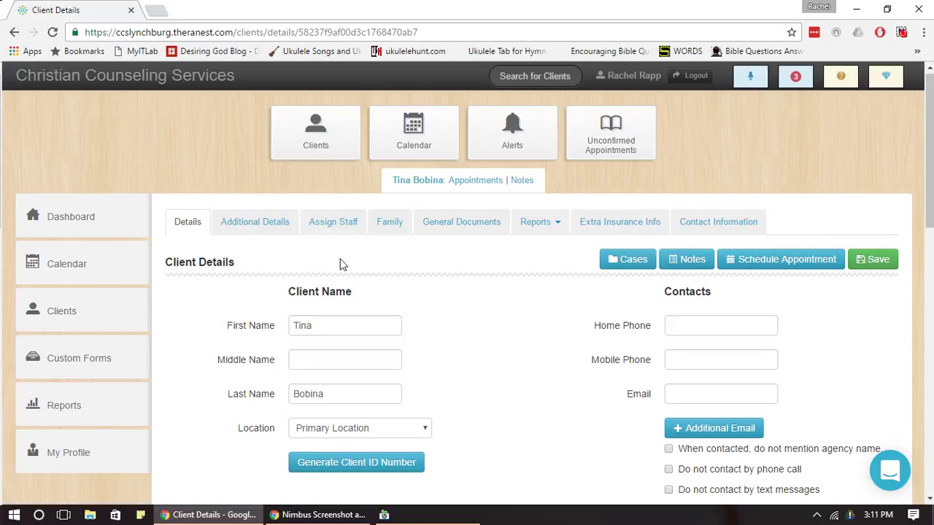
pyautogui.click(100, 228)
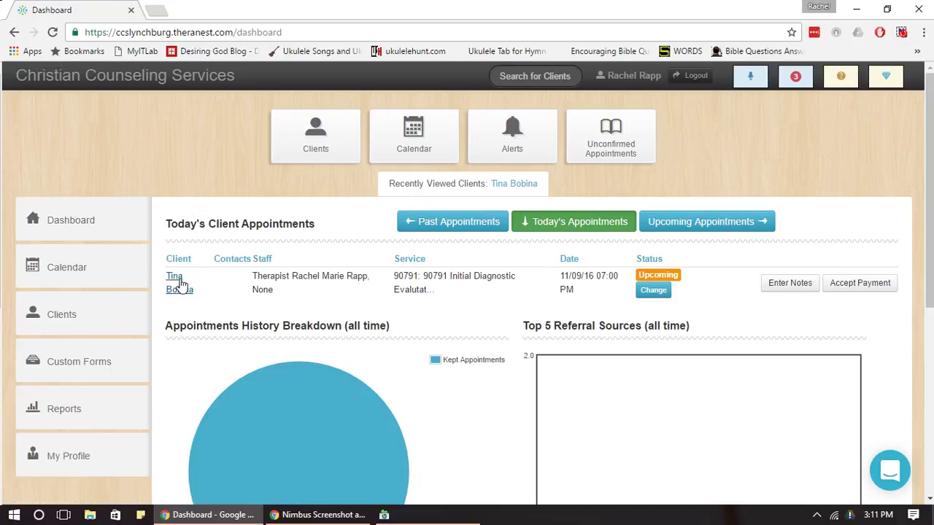
# Enter Notes on today's appointment, then view the Case Info for the case opened 11/09/2016.
pyautogui.click(790, 284)
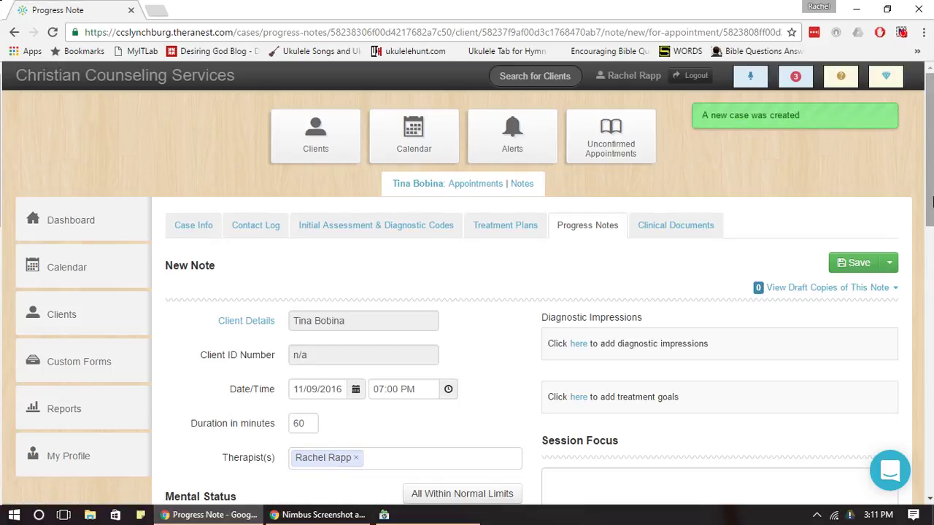
pyautogui.moveTo(930, 173); pyautogui.dragTo(931, 181)
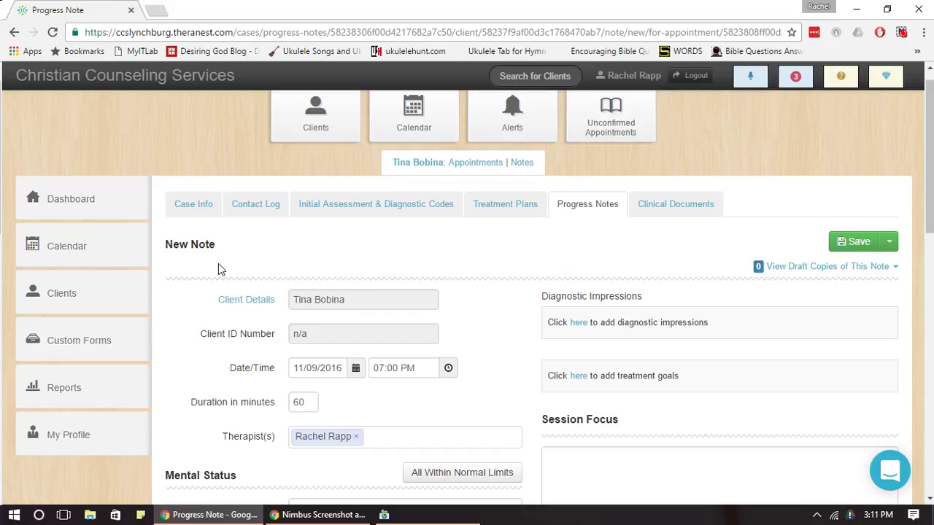
pyautogui.click(207, 204)
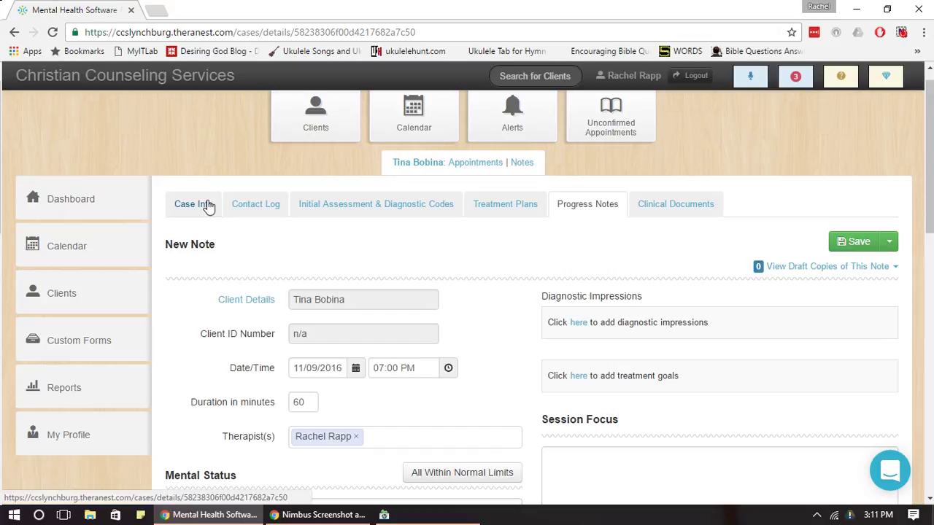
pyautogui.moveTo(930, 119); pyautogui.dragTo(932, 166)
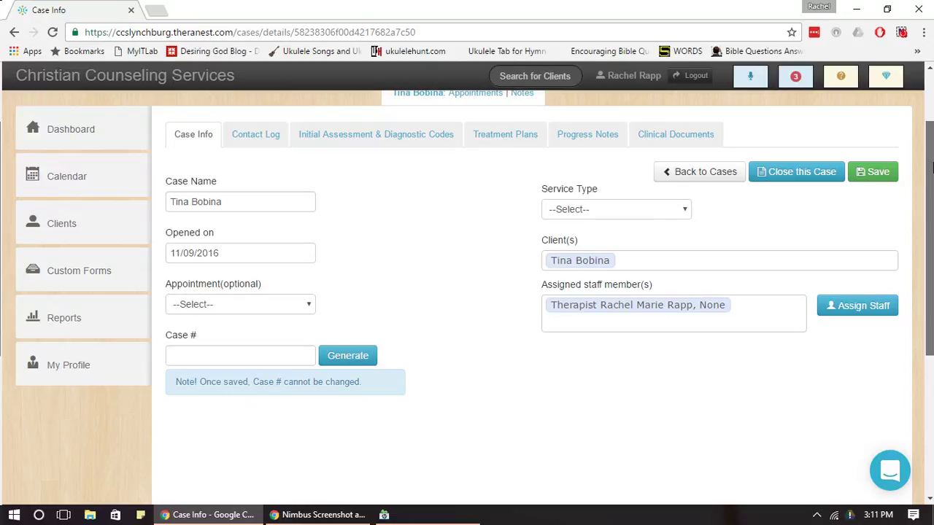
pyautogui.moveTo(933, 168); pyautogui.dragTo(933, 162)
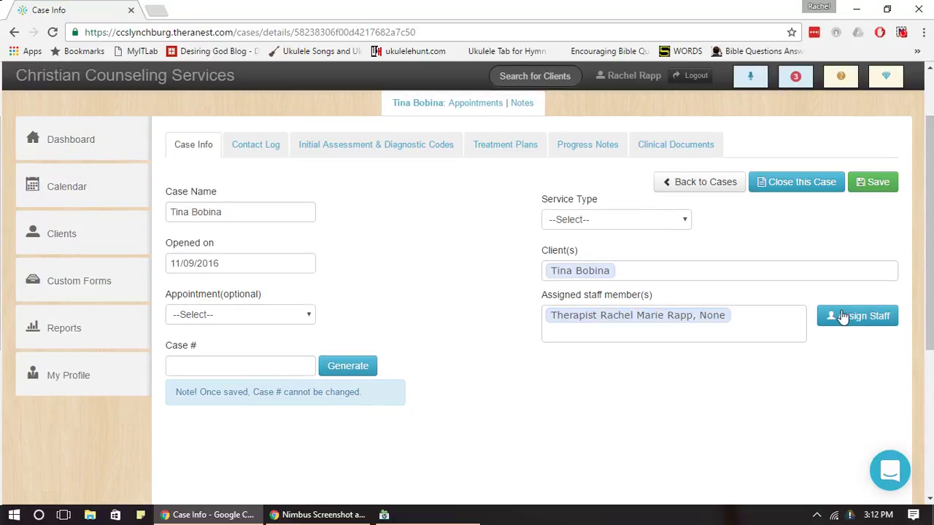
pyautogui.moveTo(931, 259); pyautogui.dragTo(932, 223)
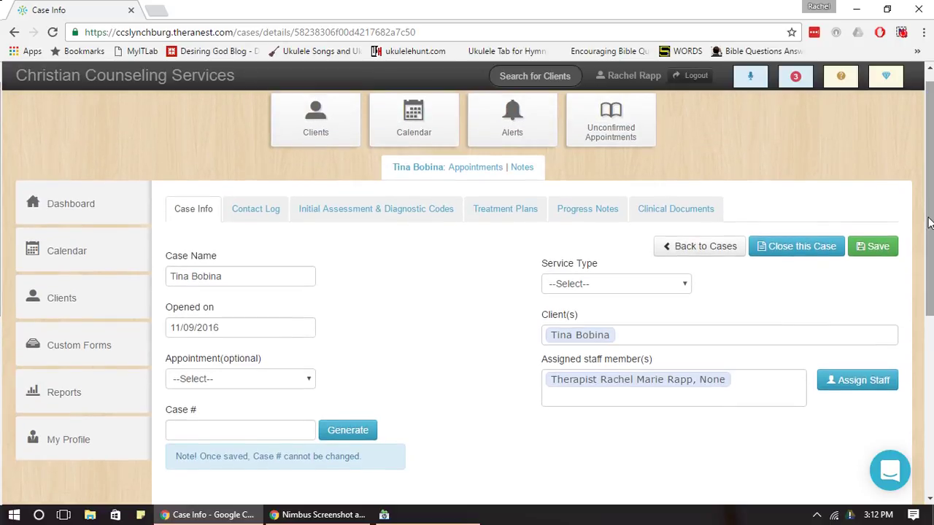
# Add a contact-log note stating the client was contacted due to an emergency.
pyautogui.click(252, 210)
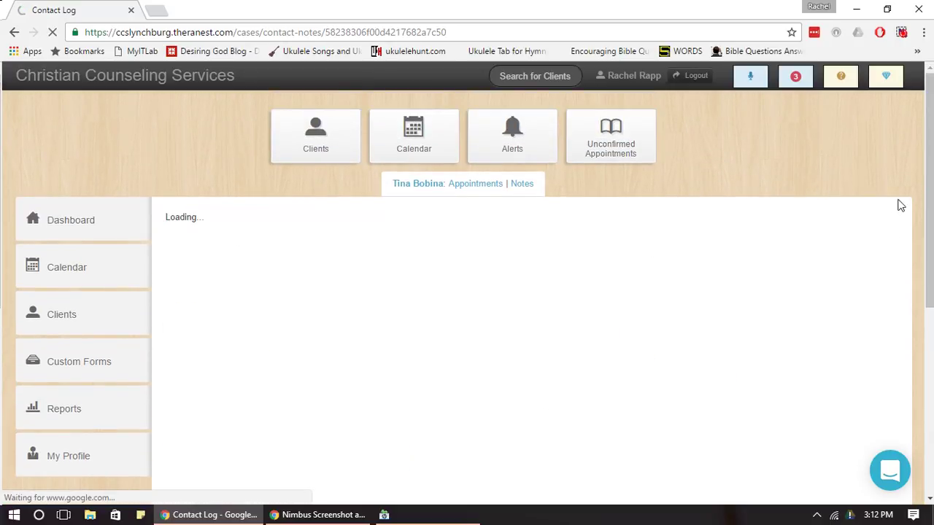
pyautogui.moveTo(932, 159); pyautogui.dragTo(931, 195)
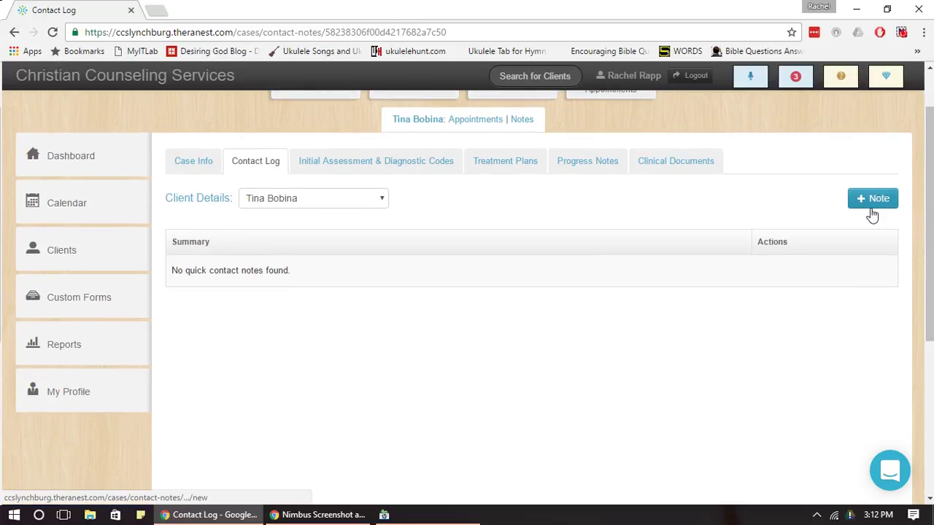
pyautogui.click(871, 207)
pyautogui.moveTo(932, 162); pyautogui.dragTo(931, 193)
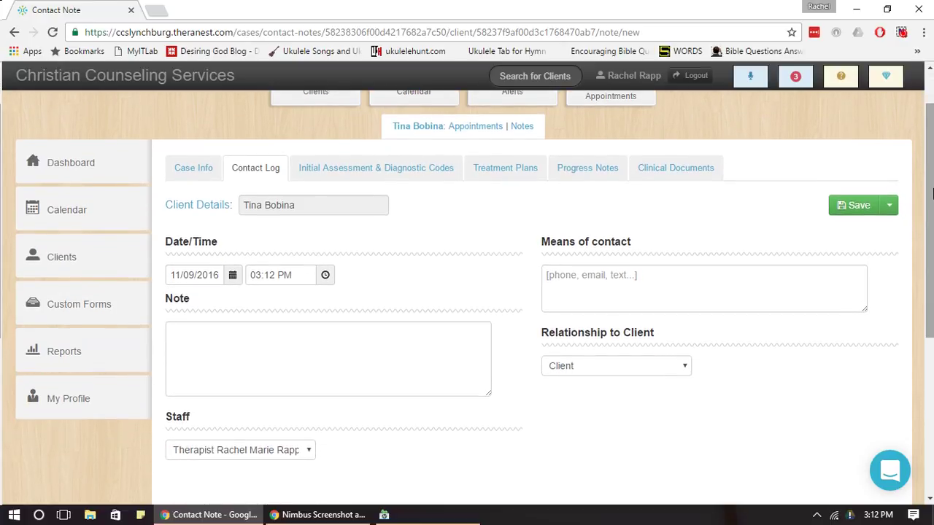
pyautogui.click(257, 369)
pyautogui.write('Tin')
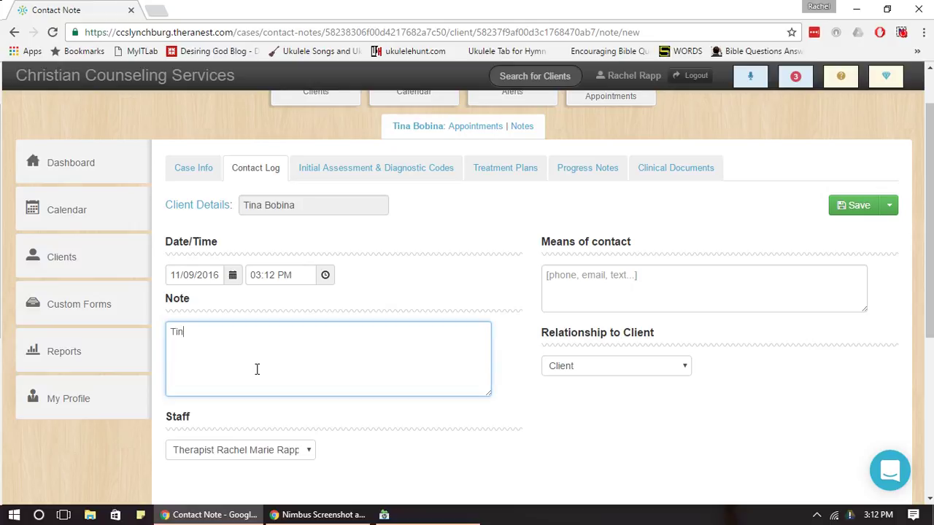
pyautogui.write('a was contacted due to e')
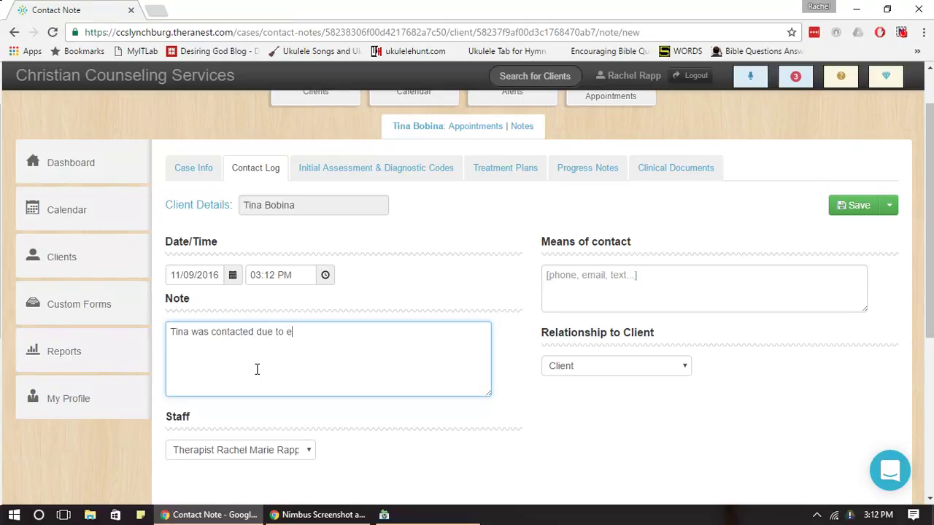
pyautogui.write('mergency')
# Set contact method Phone and relationship Therapist, keep the current staff, and save.
pyautogui.click(601, 271)
pyautogui.write('Phone')
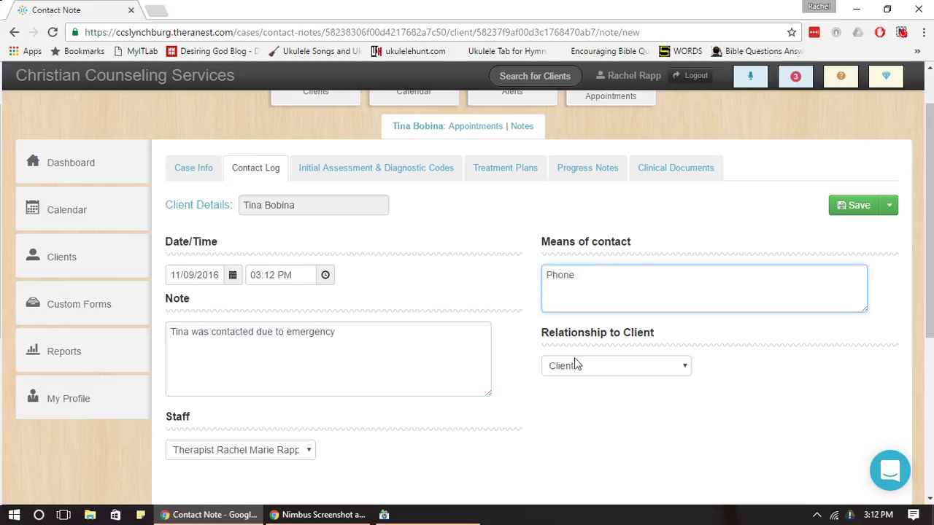
pyautogui.click(574, 364)
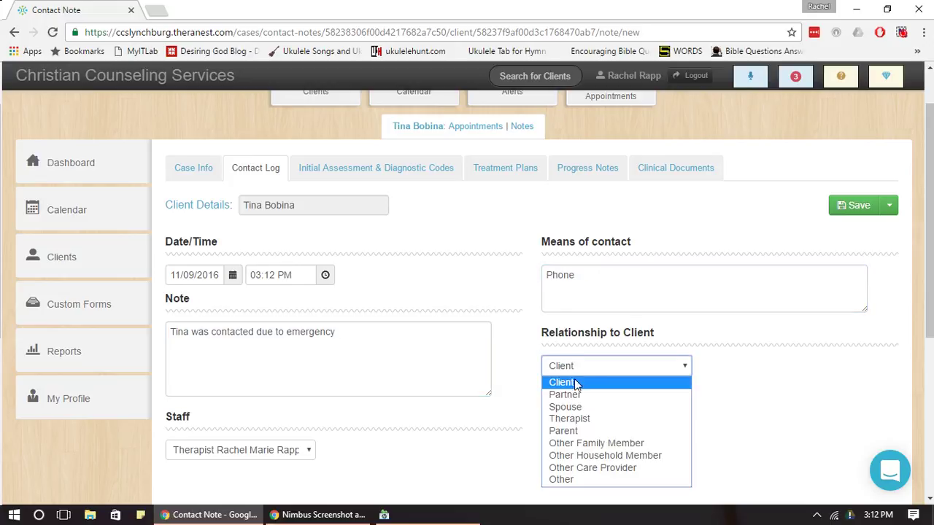
pyautogui.click(573, 387)
pyautogui.click(582, 369)
pyautogui.click(582, 423)
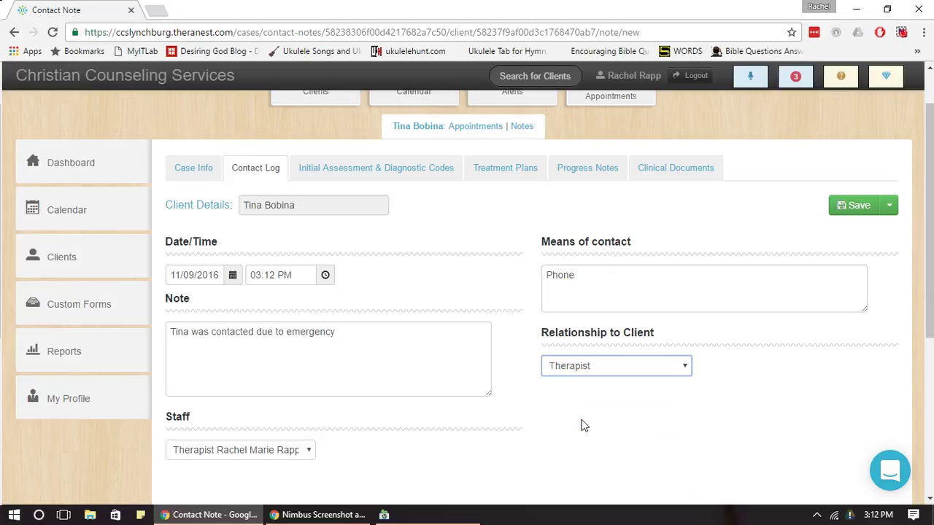
pyautogui.click(286, 451)
pyautogui.click(275, 466)
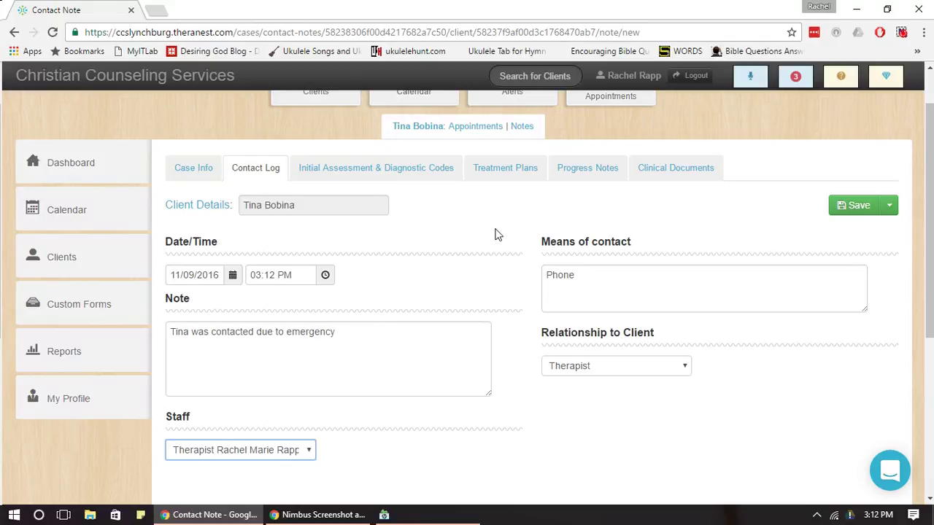
pyautogui.click(848, 205)
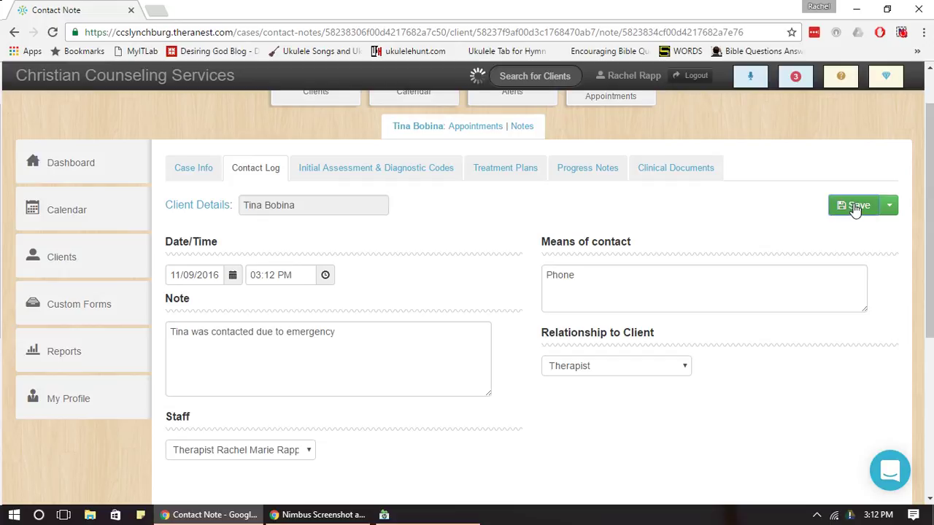
# Scroll through the Initial Assessment & Diagnostic Codes form, typing then erasing test text in Pertinent History.
pyautogui.click(377, 227)
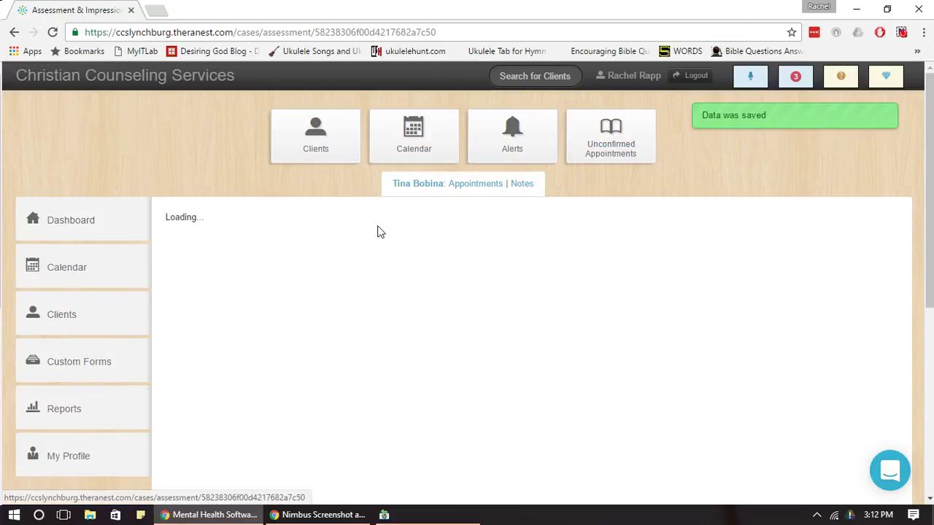
pyautogui.moveTo(932, 162); pyautogui.dragTo(930, 183)
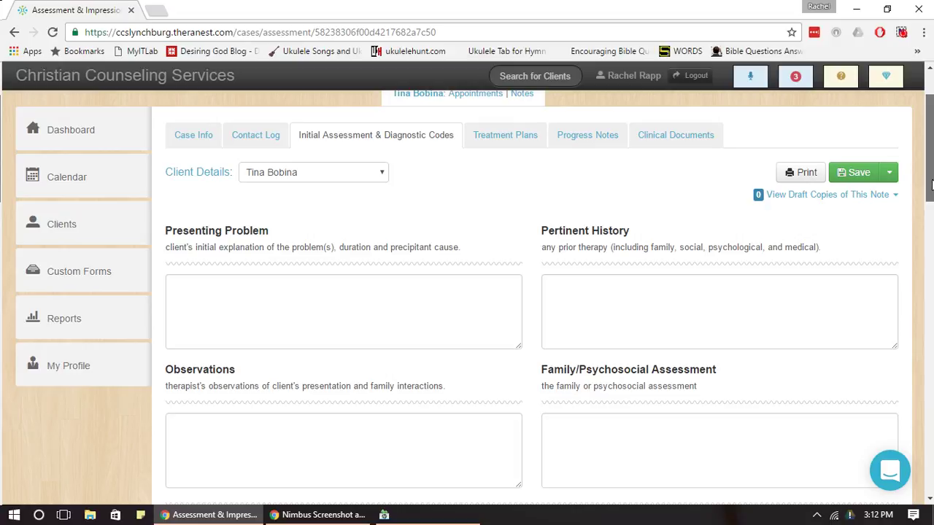
pyautogui.moveTo(931, 184)
pyautogui.mouseDown()
pyautogui.moveTo(931, 253)
pyautogui.moveTo(932, 199)
pyautogui.mouseUp()
pyautogui.click(585, 223)
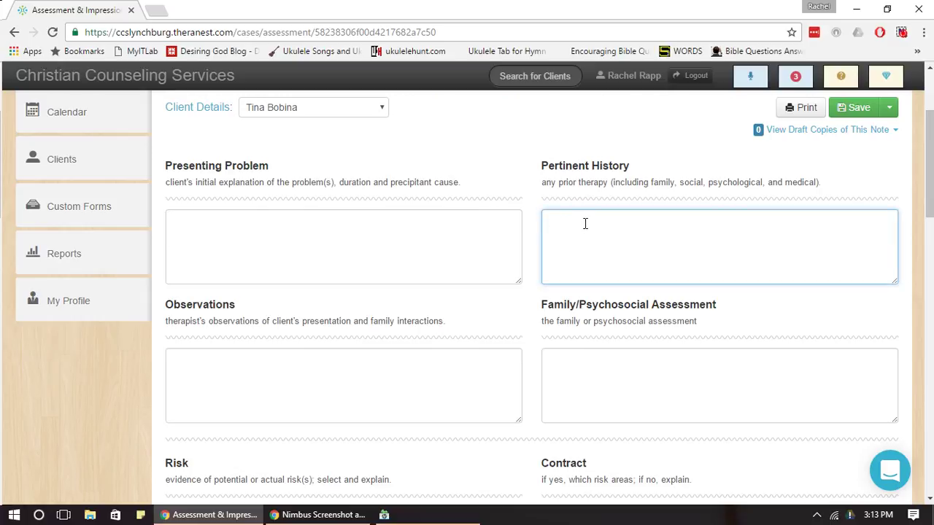
pyautogui.write('fbvbev')
pyautogui.press('BackSpace')
pyautogui.press('BackSpace')
pyautogui.press('BackSpace')
pyautogui.press('BackSpace')
pyautogui.press('BackSpace')
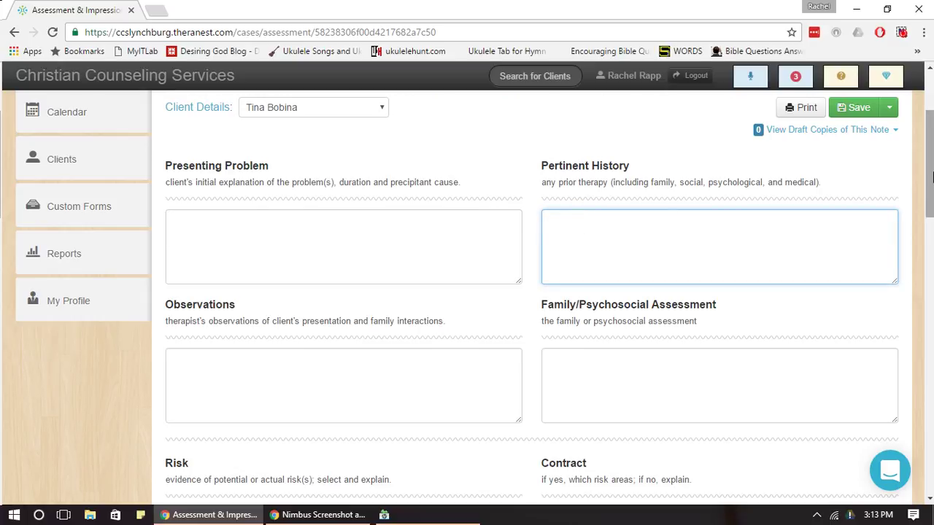
pyautogui.moveTo(931, 175); pyautogui.dragTo(931, 148)
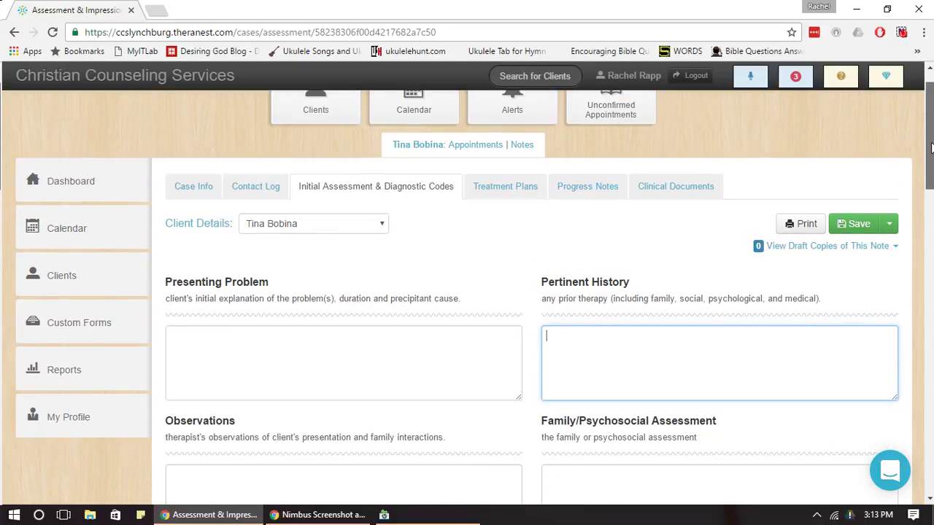
pyautogui.moveTo(931, 148)
pyautogui.mouseDown()
pyautogui.moveTo(931, 427)
pyautogui.moveTo(924, 147)
pyautogui.mouseUp()
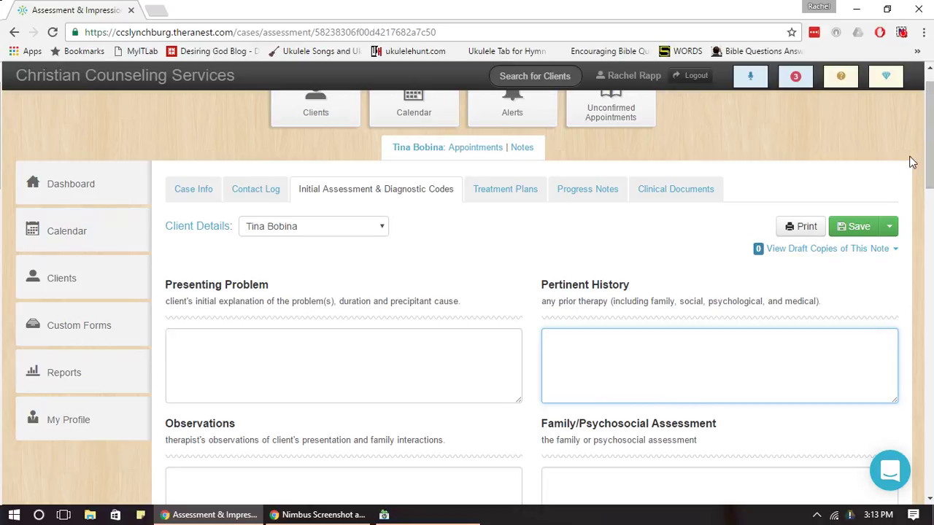
pyautogui.click(450, 195)
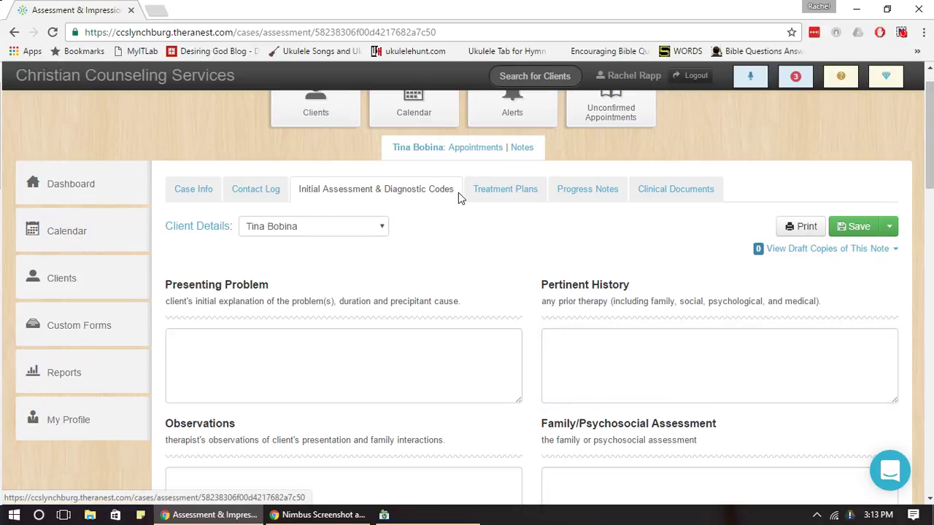
# Add Generalized Anxiety Disorder (F41.1) under Diagnostic Impressions.
pyautogui.moveTo(931, 150); pyautogui.dragTo(931, 444)
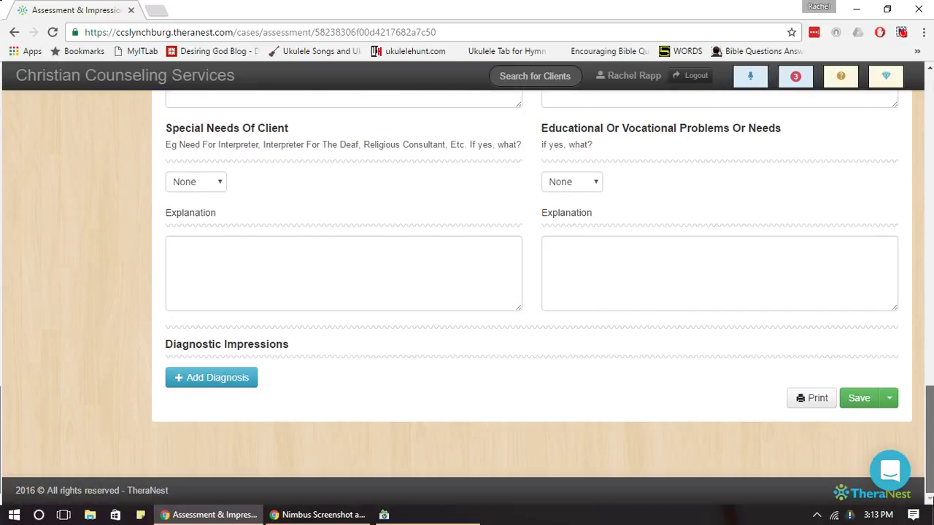
pyautogui.click(231, 379)
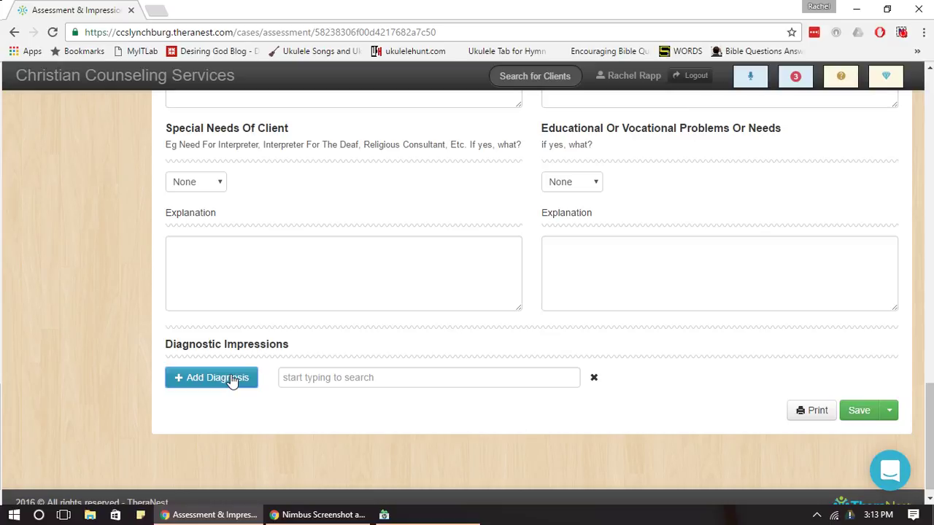
pyautogui.click(357, 384)
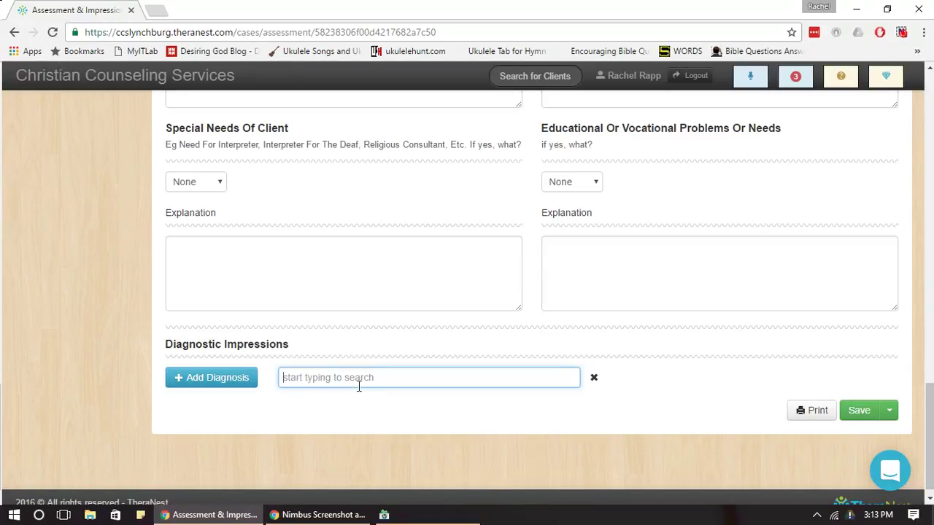
pyautogui.write('F41.1')
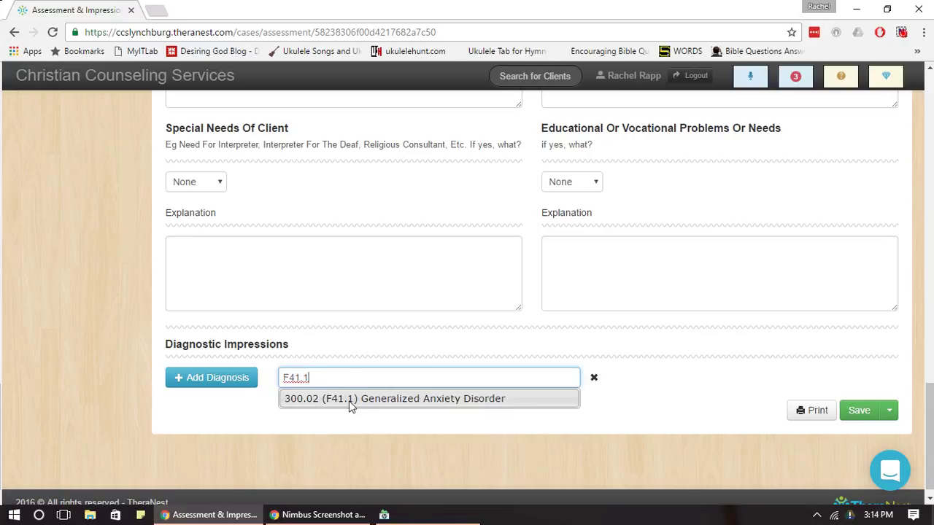
pyautogui.click(350, 404)
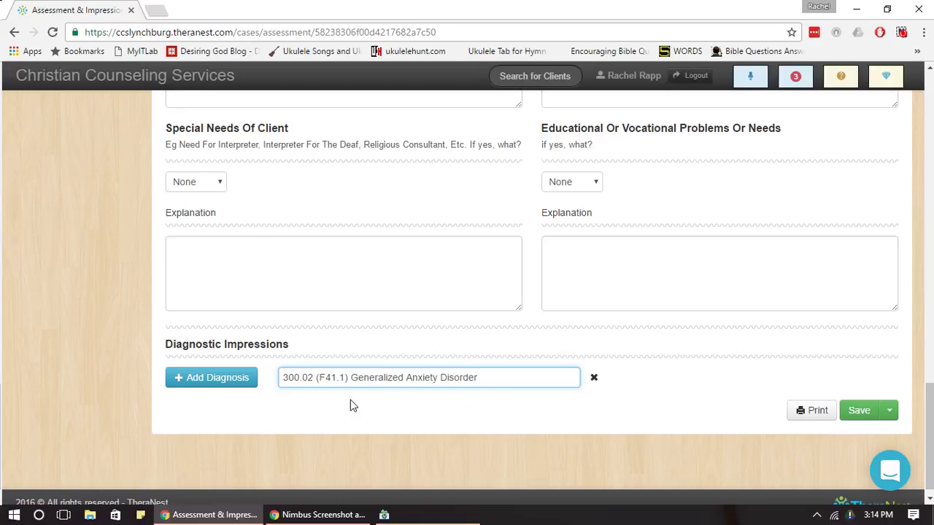
# Remove that diagnosis again and save the assessment with Diagnostic Impressions empty.
pyautogui.moveTo(277, 379); pyautogui.dragTo(352, 378)
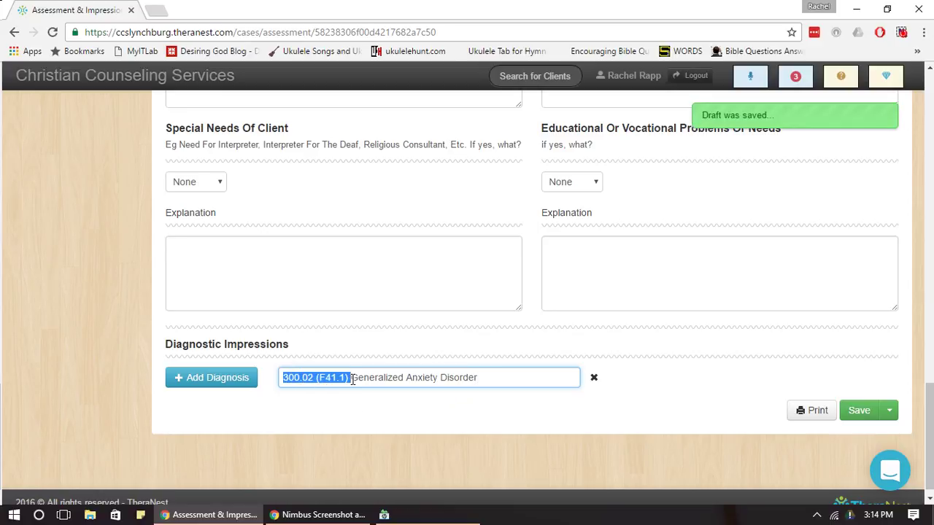
pyautogui.click(412, 377)
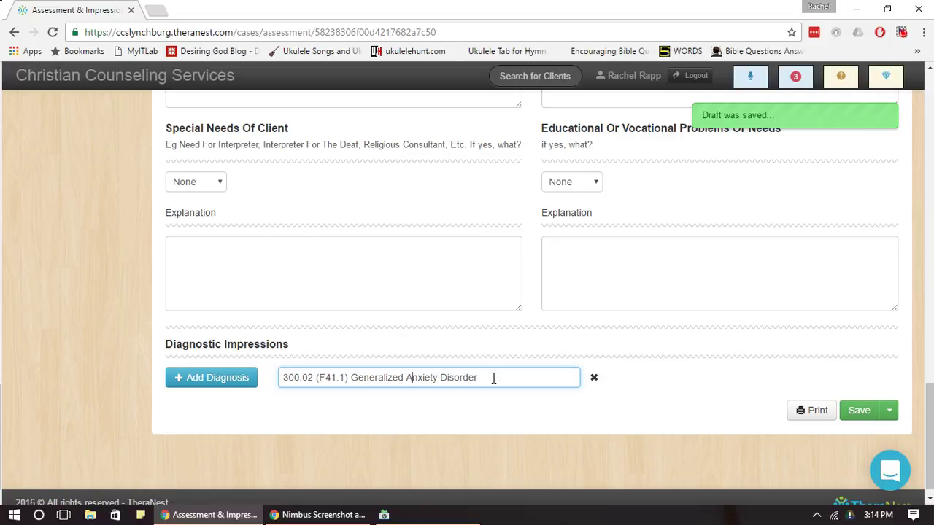
pyautogui.press('BackSpace')
pyautogui.press('BackSpace')
pyautogui.press('BackSpace')
pyautogui.press('BackSpace')
pyautogui.press('BackSpace')
pyautogui.press('BackSpace')
pyautogui.press('BackSpace')
pyautogui.press('BackSpace')
pyautogui.press('BackSpace')
pyautogui.press('BackSpace')
pyautogui.press('BackSpace')
pyautogui.press('BackSpace')
pyautogui.press('BackSpace')
pyautogui.press('BackSpace')
pyautogui.press('BackSpace')
pyautogui.press('BackSpace')
pyautogui.press('BackSpace')
pyautogui.press('BackSpace')
pyautogui.press('BackSpace')
pyautogui.press('BackSpace')
pyautogui.write('F4')
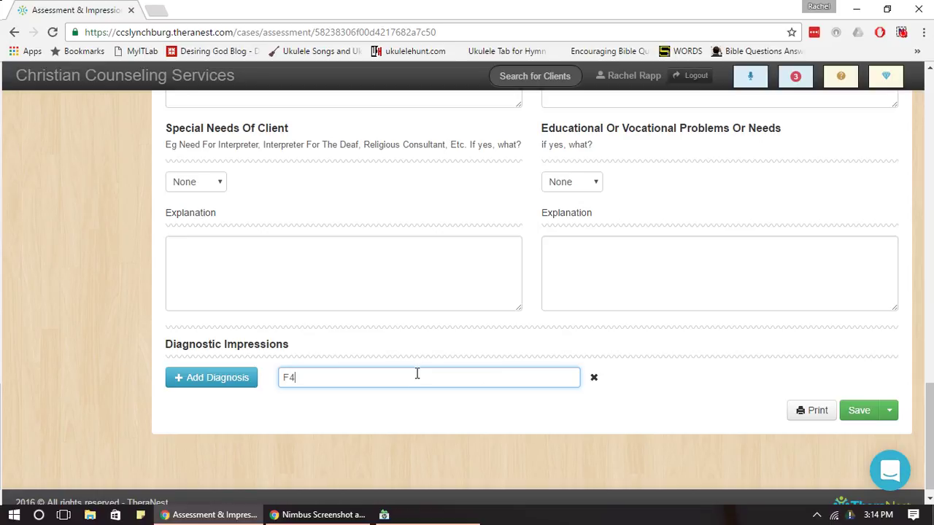
pyautogui.write('1.')
pyautogui.press('BackSpace')
pyautogui.press('BackSpace')
pyautogui.press('BackSpace')
pyautogui.click(869, 421)
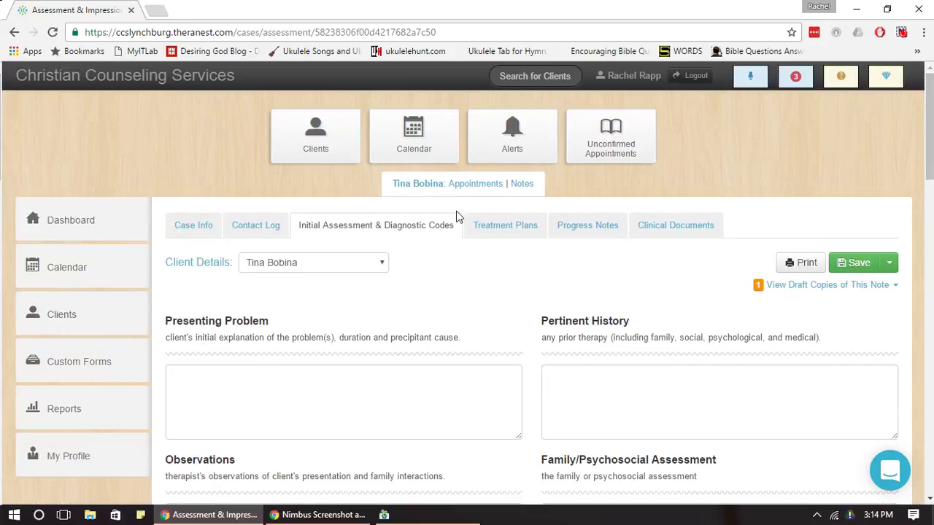
# Start a new treatment plan from the client's Treatment Plans tab.
pyautogui.click(532, 224)
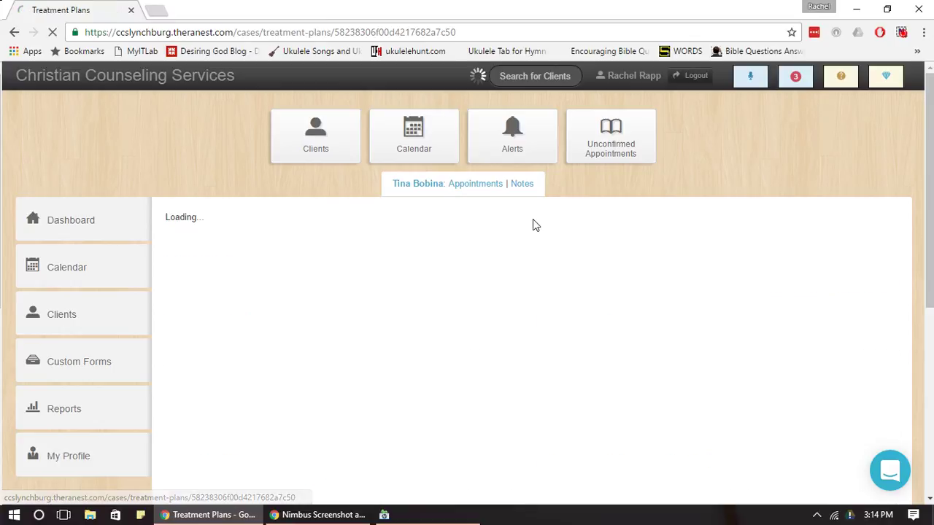
pyautogui.moveTo(931, 108); pyautogui.dragTo(930, 146)
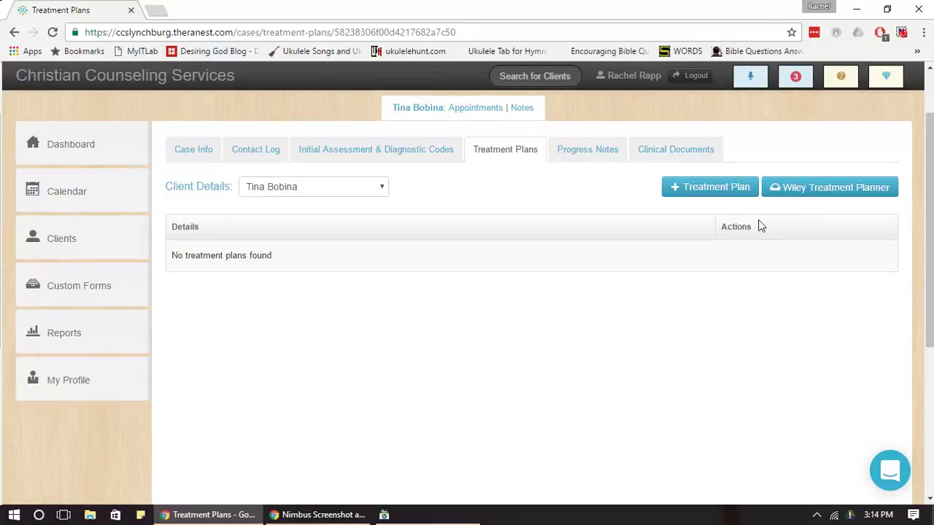
pyautogui.click(679, 192)
pyautogui.moveTo(932, 186); pyautogui.dragTo(932, 238)
# Leave the review interval, review date and Family/Individual treatment modalities unset.
pyautogui.click(640, 174)
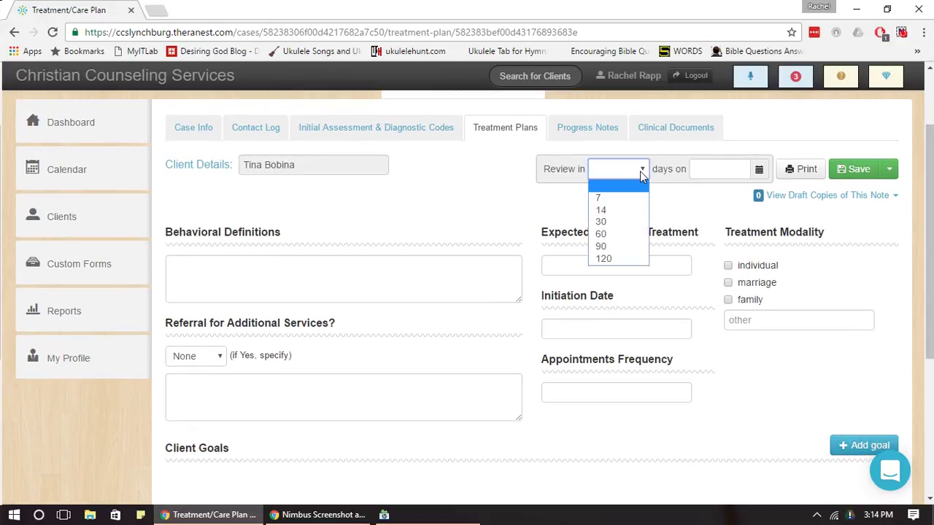
pyautogui.click(573, 202)
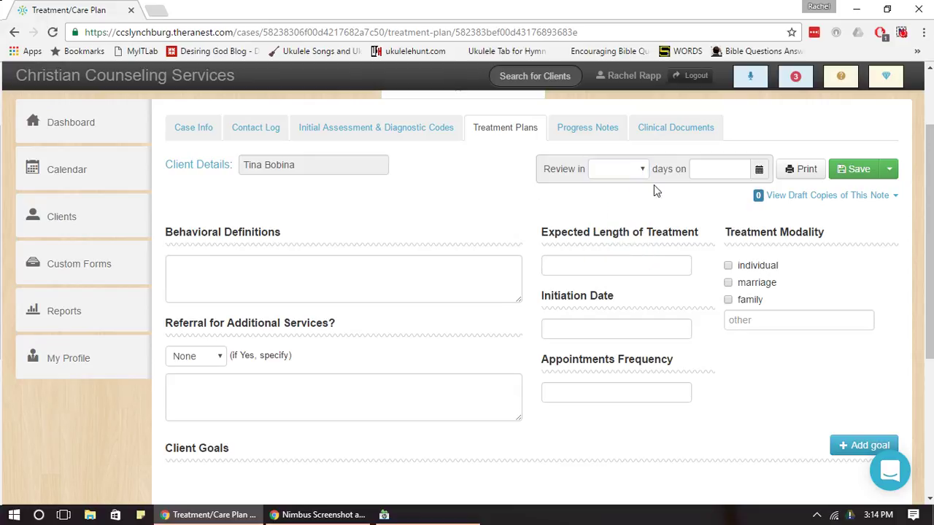
pyautogui.click(711, 175)
pyautogui.click(619, 199)
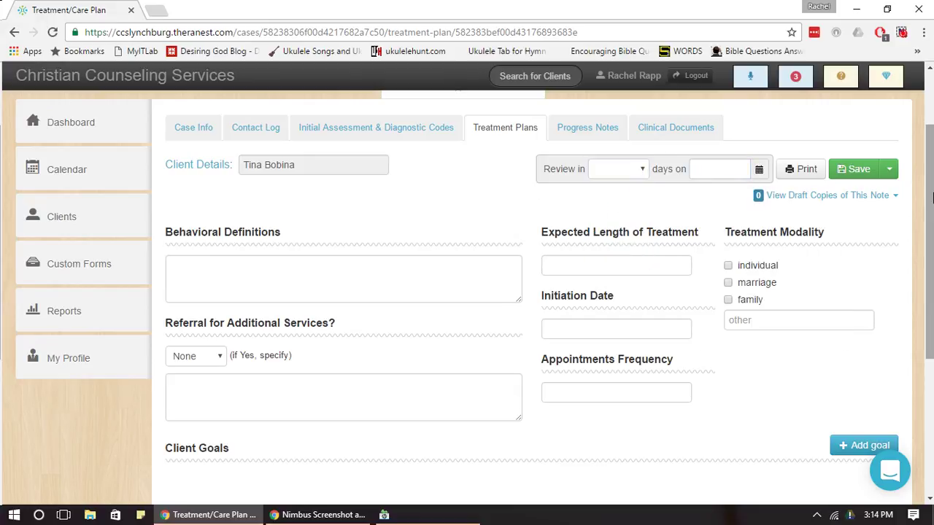
pyautogui.moveTo(932, 196); pyautogui.dragTo(932, 217)
pyautogui.click(727, 247)
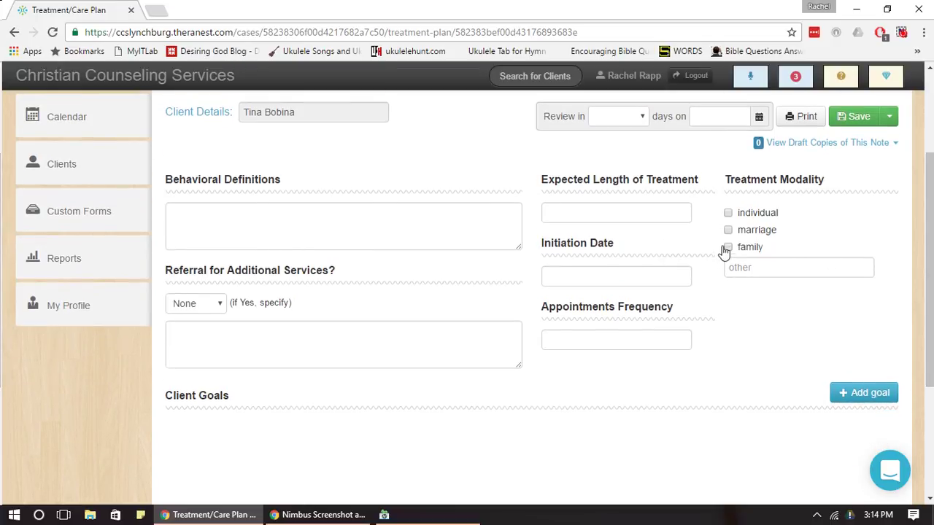
pyautogui.click(727, 212)
pyautogui.click(728, 247)
pyautogui.click(727, 212)
pyautogui.scroll(-2, 899, 269)
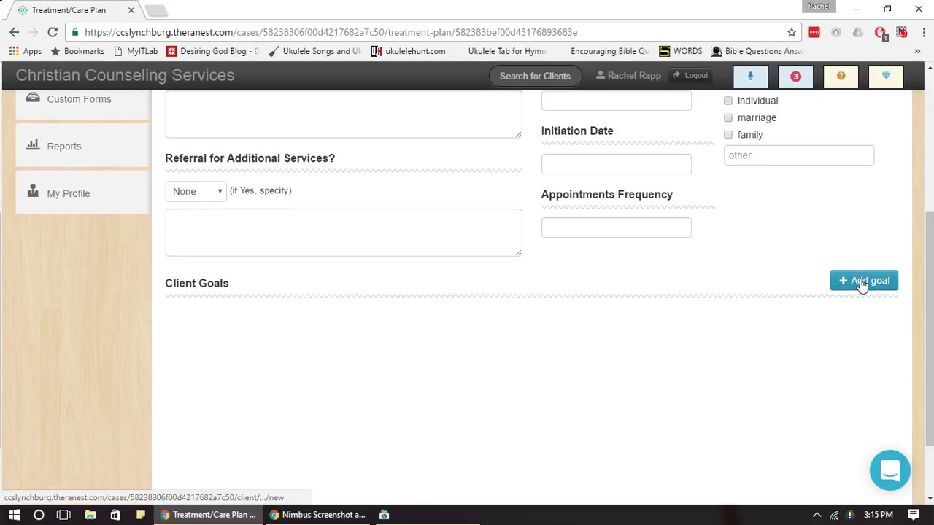
# Open the Add Goal form, preview its suggested interventions, then switch to Progress Notes.
pyautogui.click(861, 285)
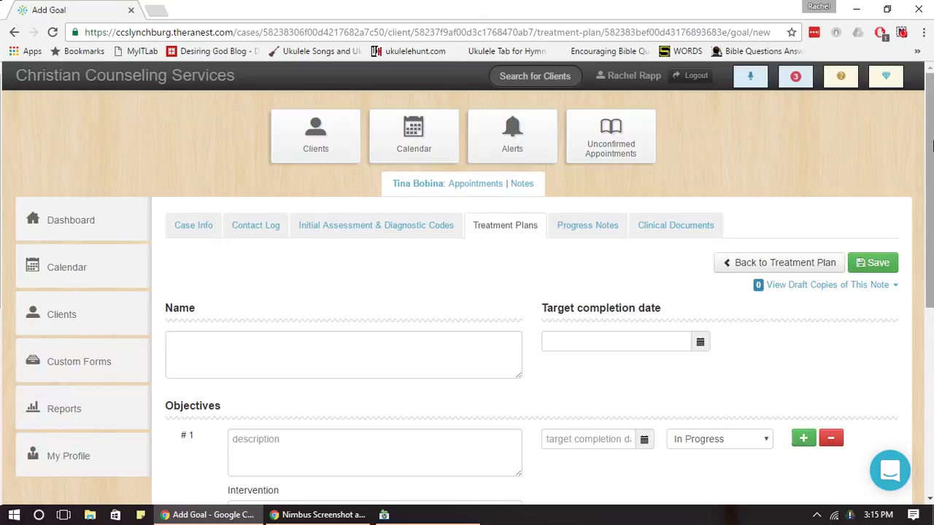
pyautogui.scroll(-2, 932, 146)
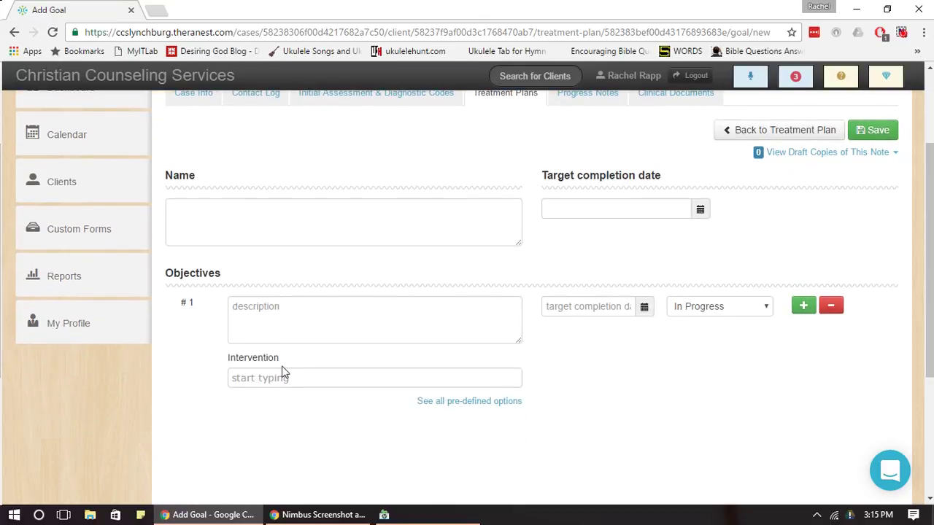
pyautogui.click(273, 380)
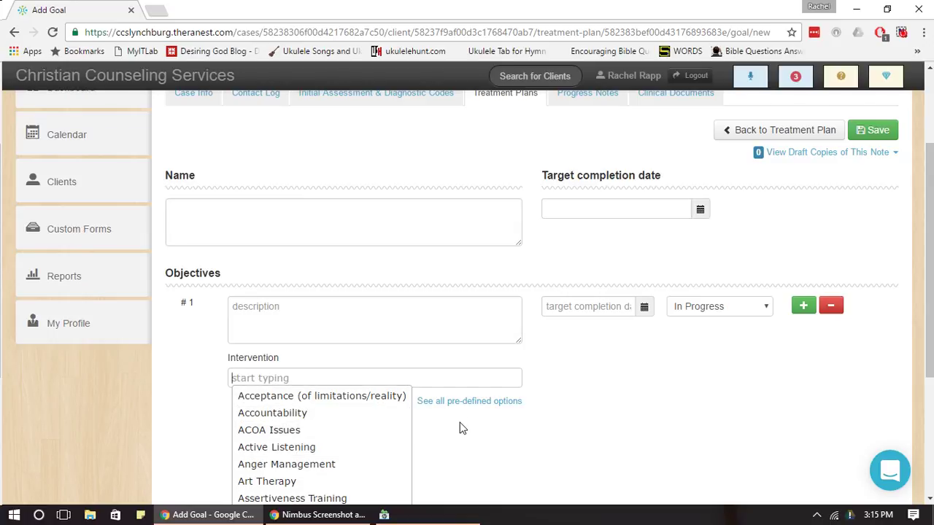
pyautogui.click(487, 432)
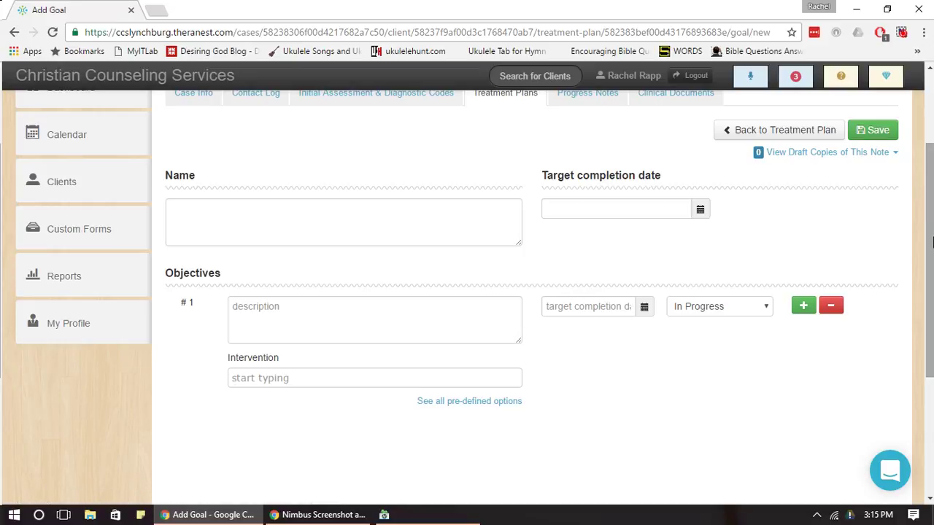
pyautogui.scroll(2, 930, 188)
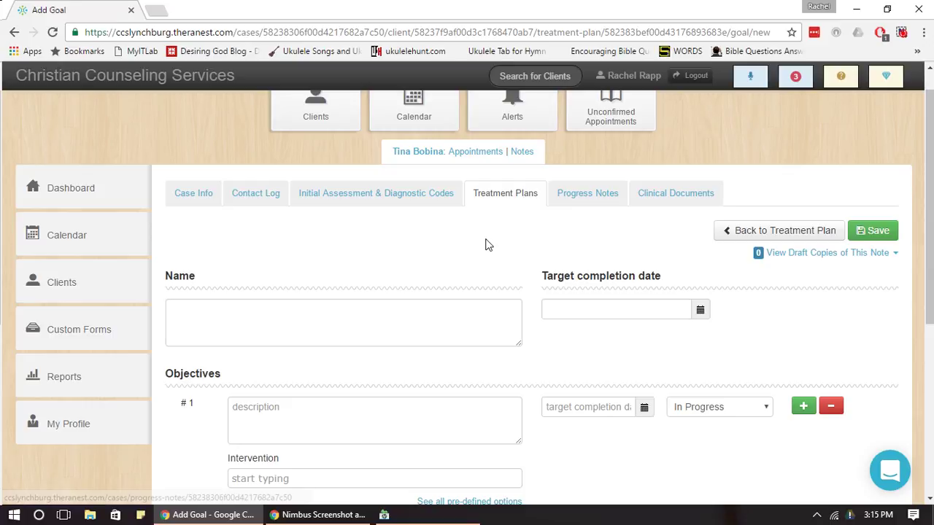
pyautogui.click(599, 205)
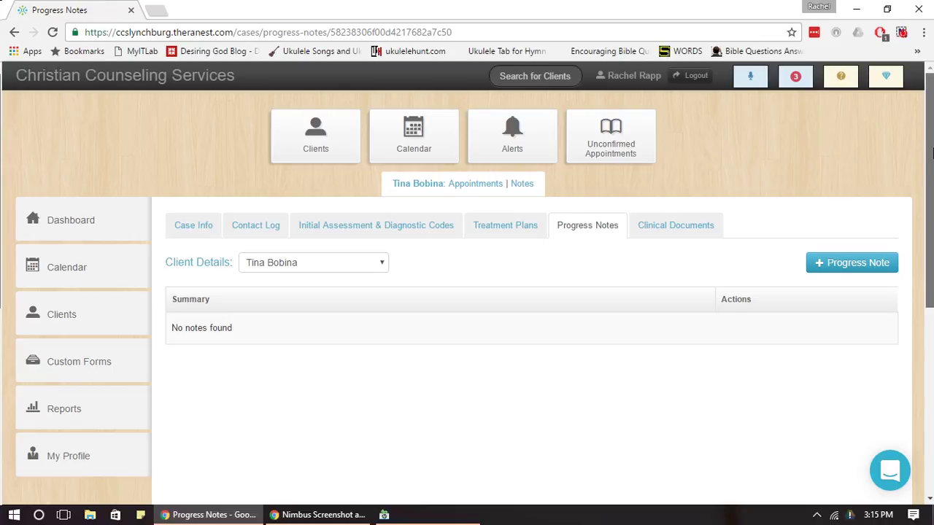
# Create a new progress note and set all Mental Status items to WNL via All Within Normal Limits.
pyautogui.moveTo(931, 153); pyautogui.dragTo(931, 181)
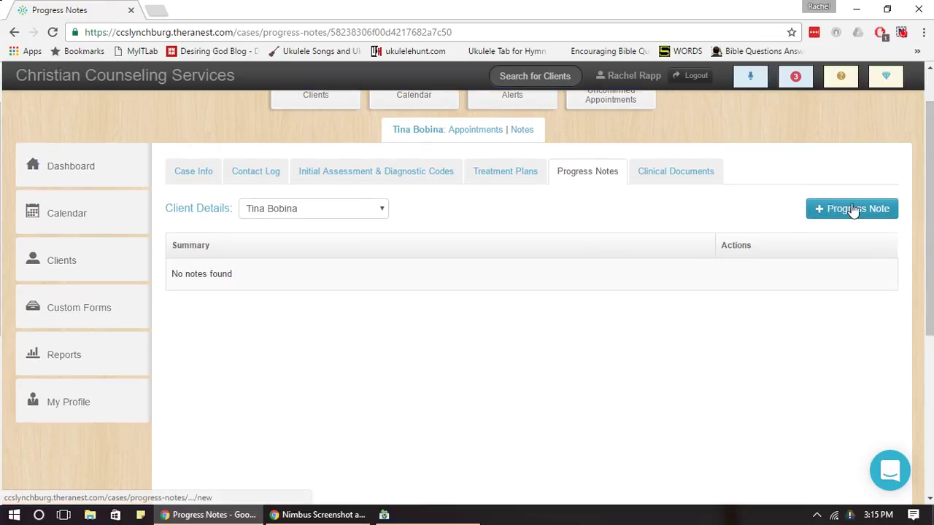
pyautogui.click(853, 208)
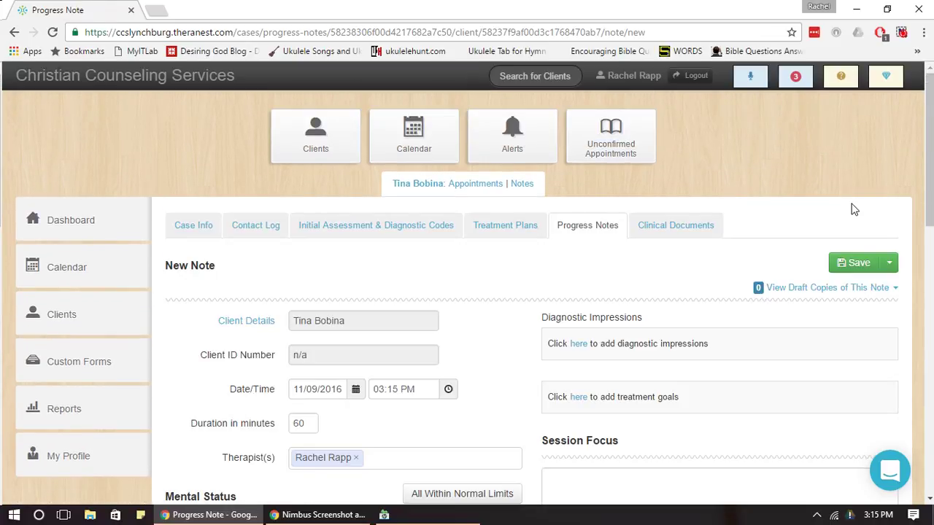
pyautogui.moveTo(932, 135); pyautogui.dragTo(931, 265)
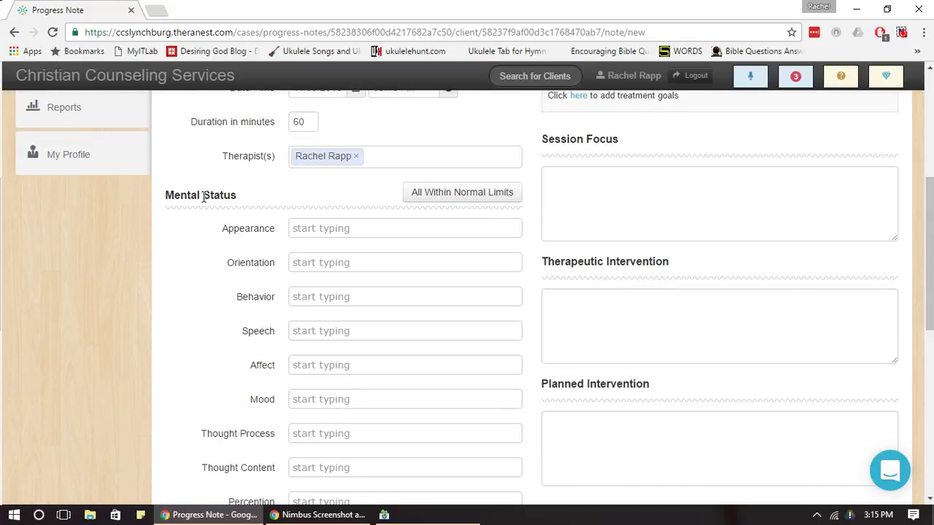
pyautogui.click(380, 228)
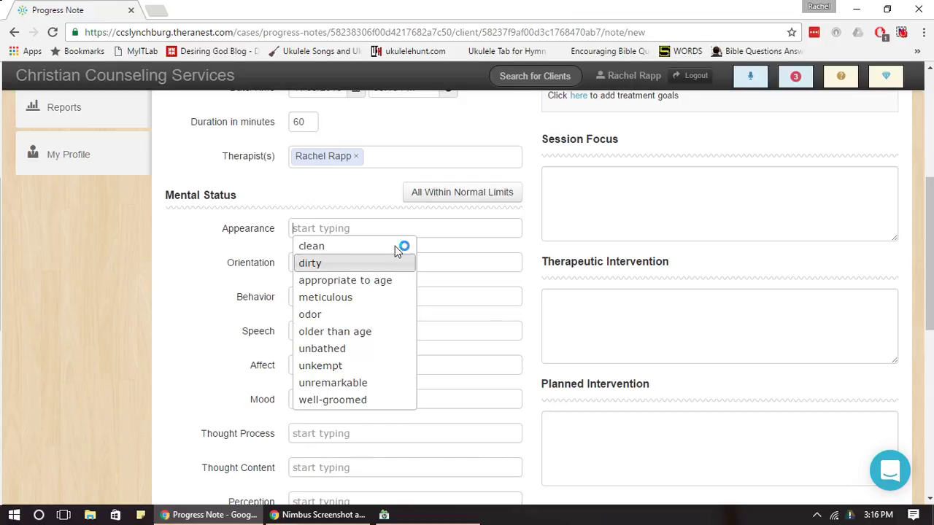
pyautogui.click(455, 198)
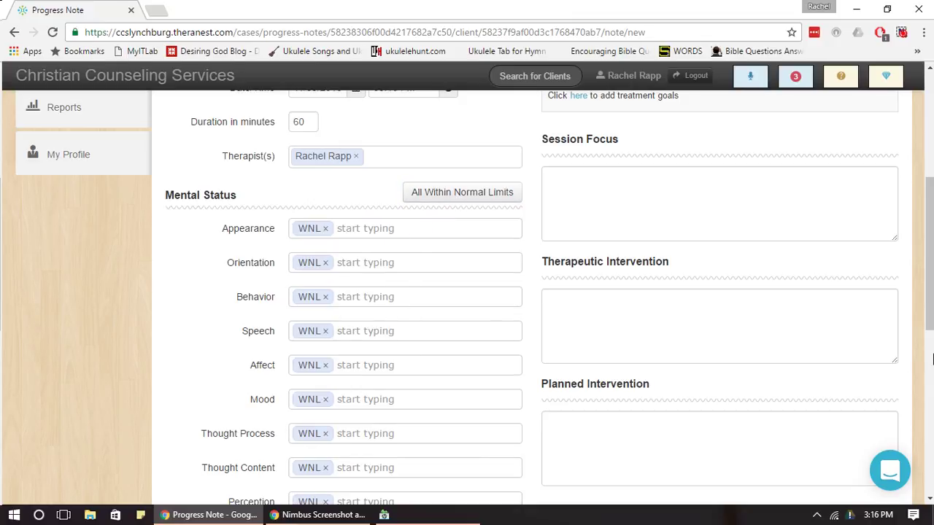
pyautogui.moveTo(931, 240); pyautogui.dragTo(931, 188)
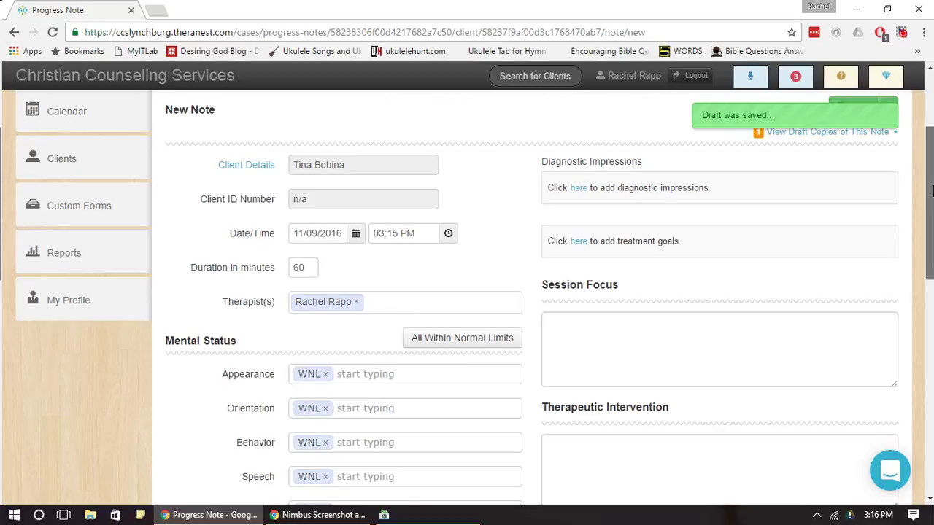
# Enter placeholder text 'sfhkbvsbv' in the note's Session Focus.
pyautogui.click(641, 323)
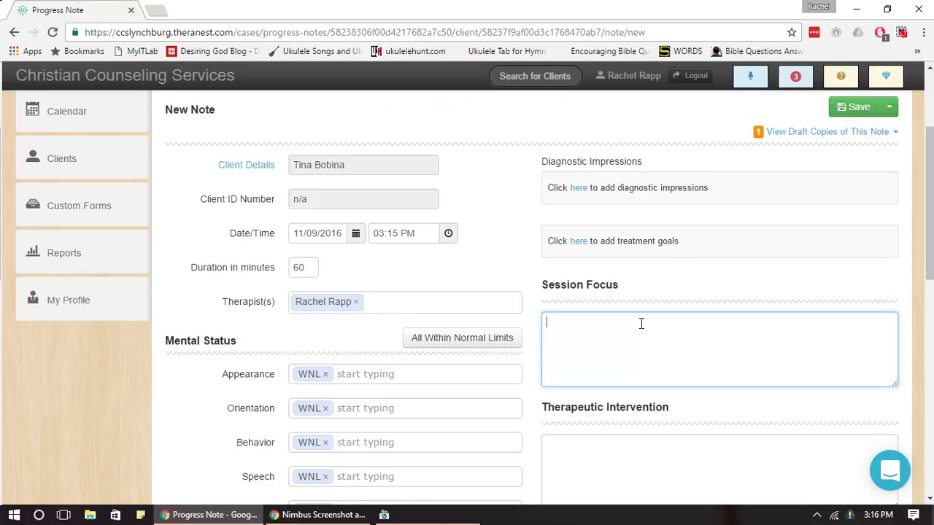
pyautogui.write('sfhkbvsbvs')
pyautogui.moveTo(929, 179); pyautogui.dragTo(928, 224)
pyautogui.click(663, 327)
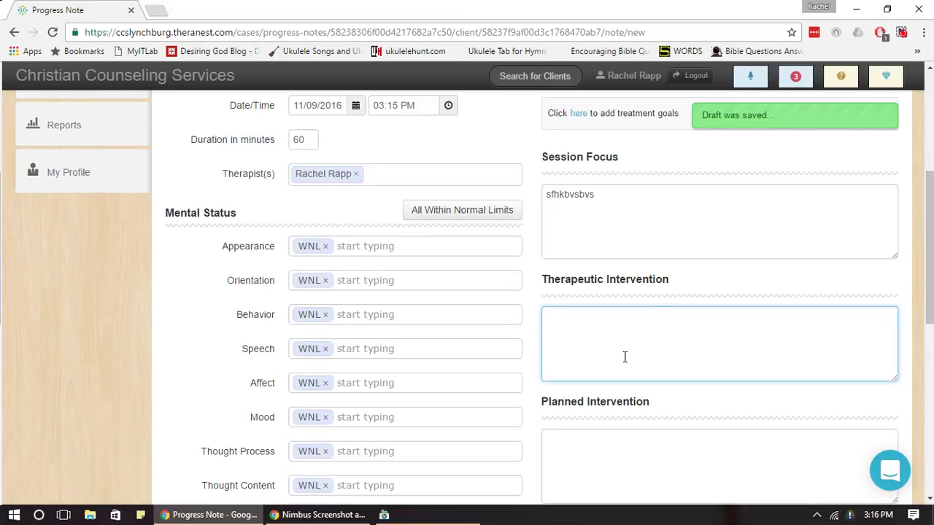
# Replace it with the therapist's self-introduction and go to Initial Assessment & Diagnostic Codes.
pyautogui.moveTo(930, 209); pyautogui.dragTo(932, 167)
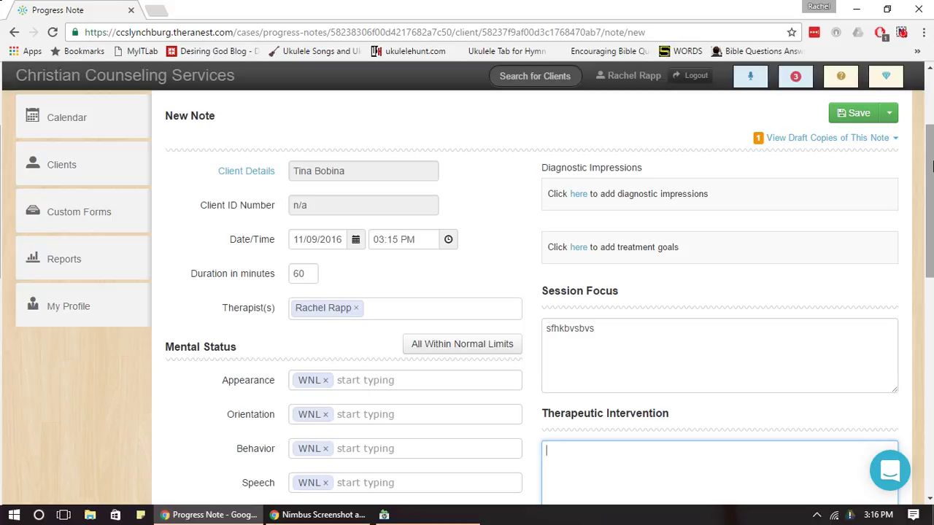
pyautogui.moveTo(931, 231); pyautogui.dragTo(931, 213)
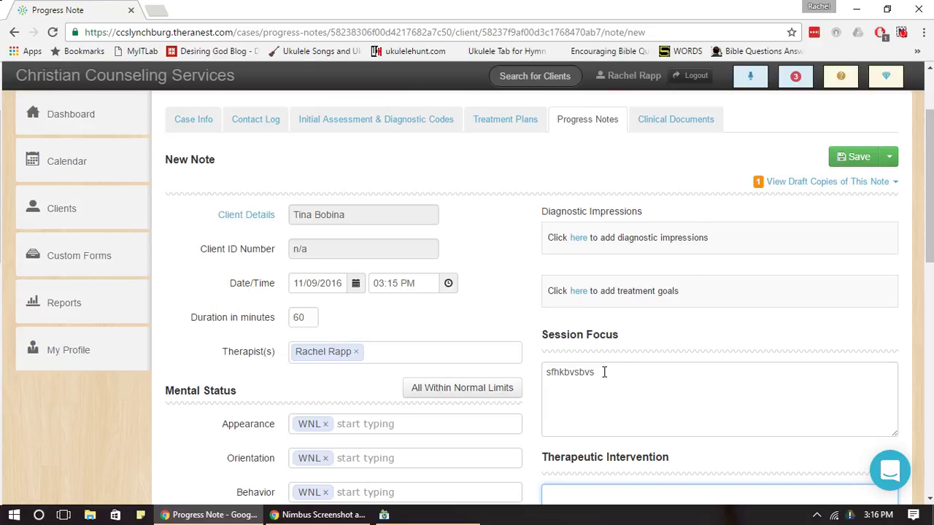
pyautogui.moveTo(606, 369); pyautogui.dragTo(515, 387)
pyautogui.press('BackSpace')
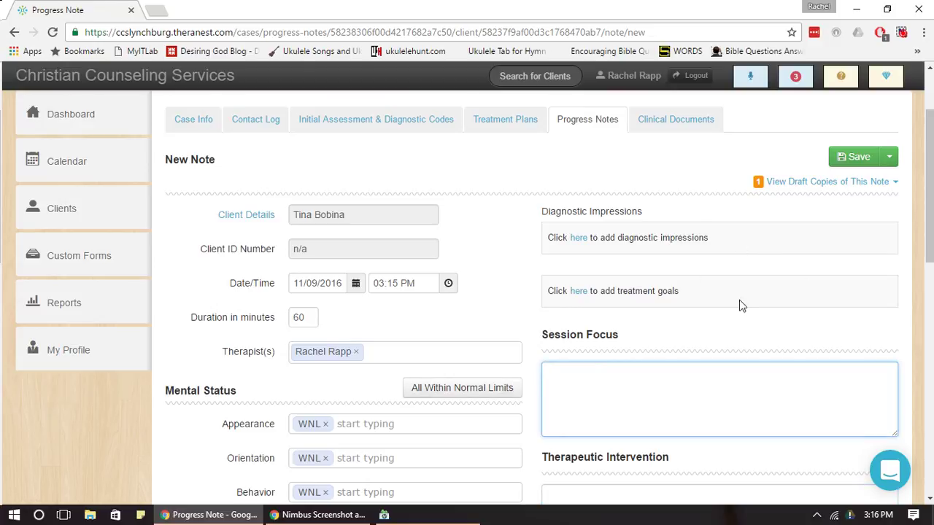
pyautogui.write('Hello my name ')
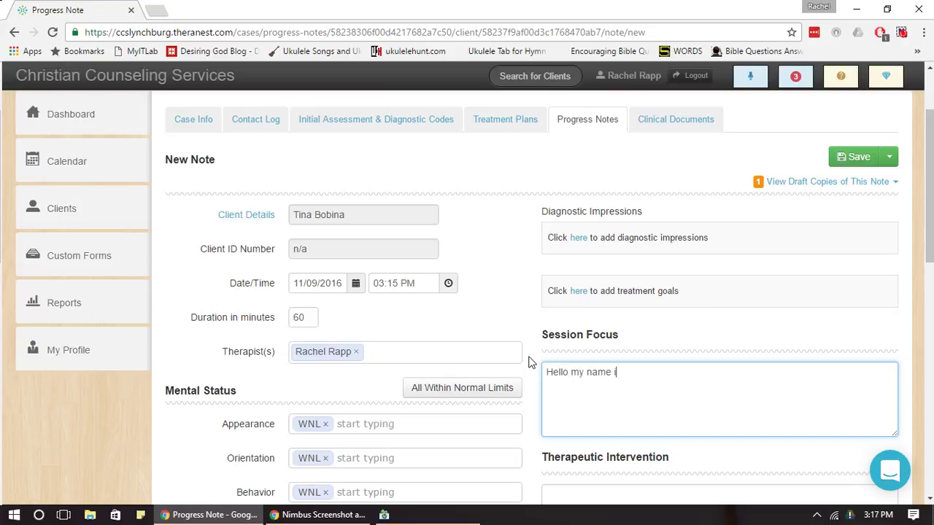
pyautogui.write('is Rachel')
pyautogui.click(418, 136)
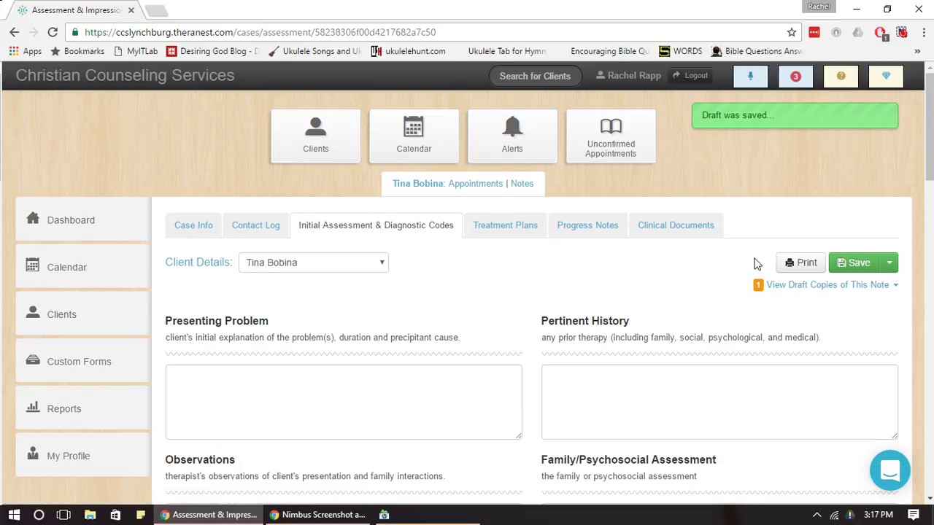
# Start another progress note and load the saved draft copy into it.
pyautogui.click(586, 234)
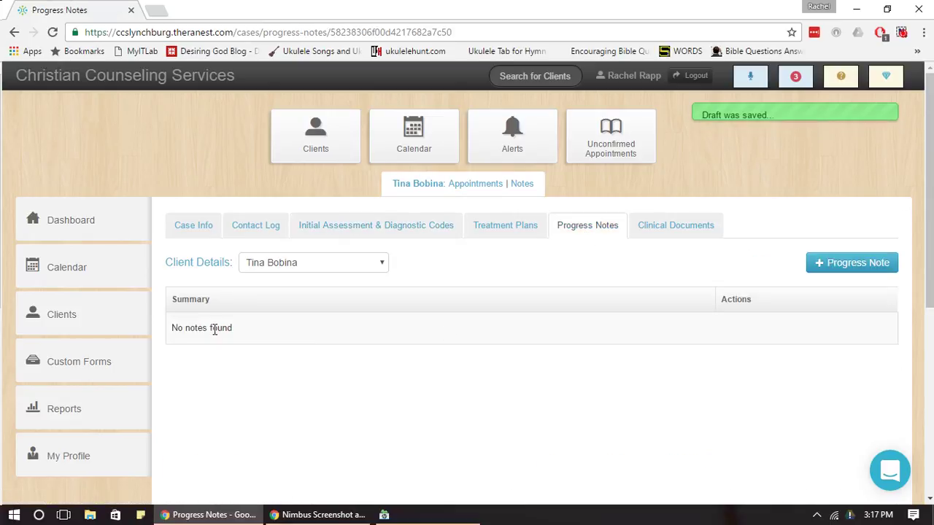
pyautogui.moveTo(245, 332); pyautogui.dragTo(168, 335)
pyautogui.click(264, 340)
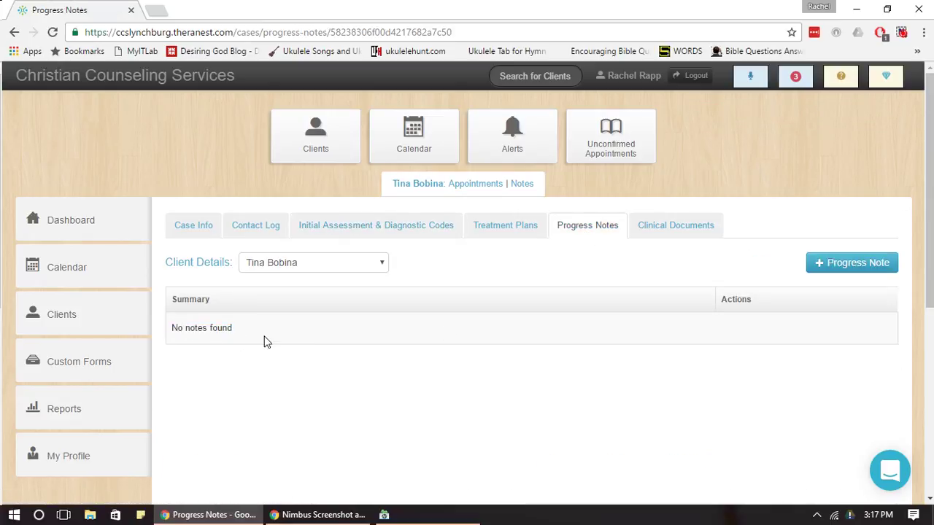
pyautogui.click(818, 266)
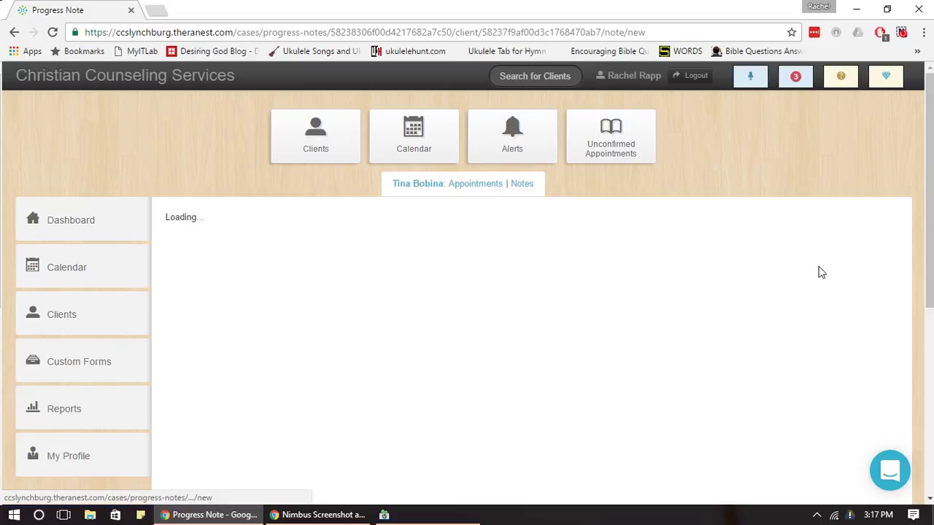
pyautogui.click(805, 290)
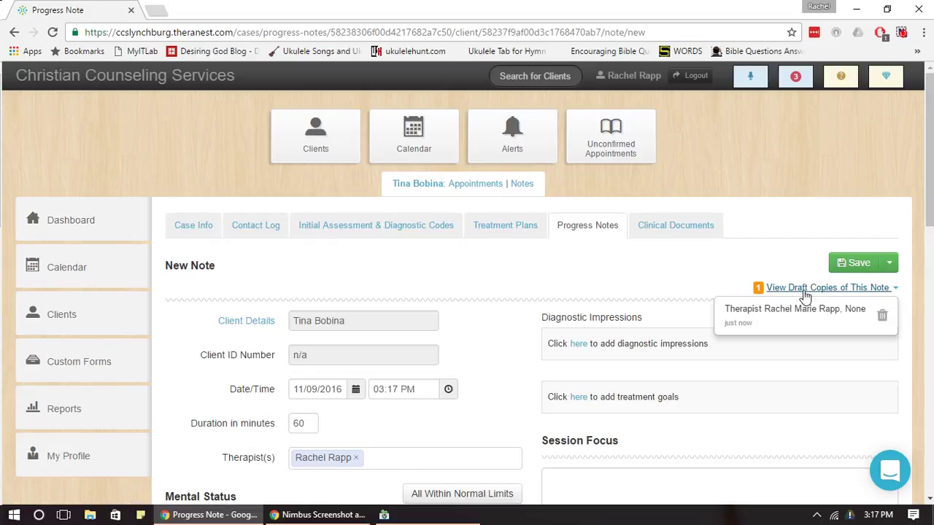
pyautogui.click(757, 316)
# Check the restored self-introduction in Session Focus and save the progress note.
pyautogui.scroll(-3, 931, 191)
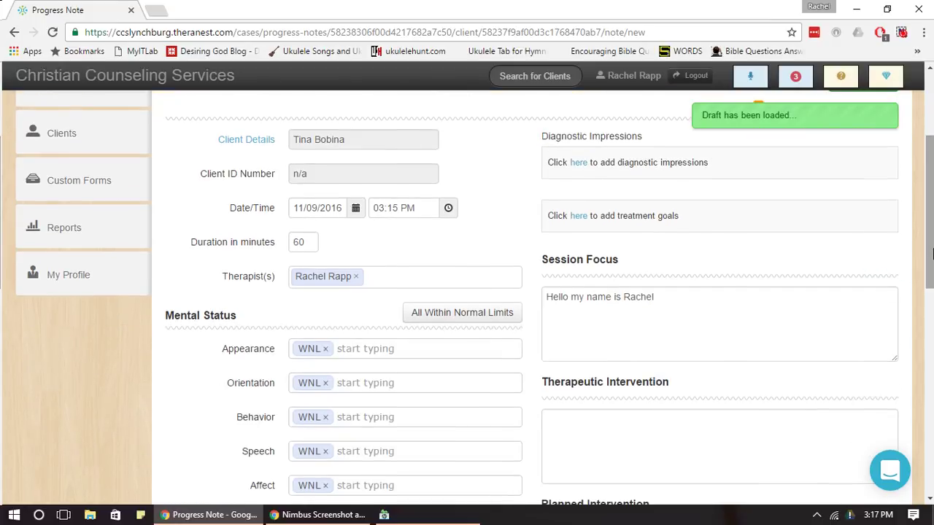
pyautogui.moveTo(675, 304); pyautogui.dragTo(541, 313)
pyautogui.click(585, 318)
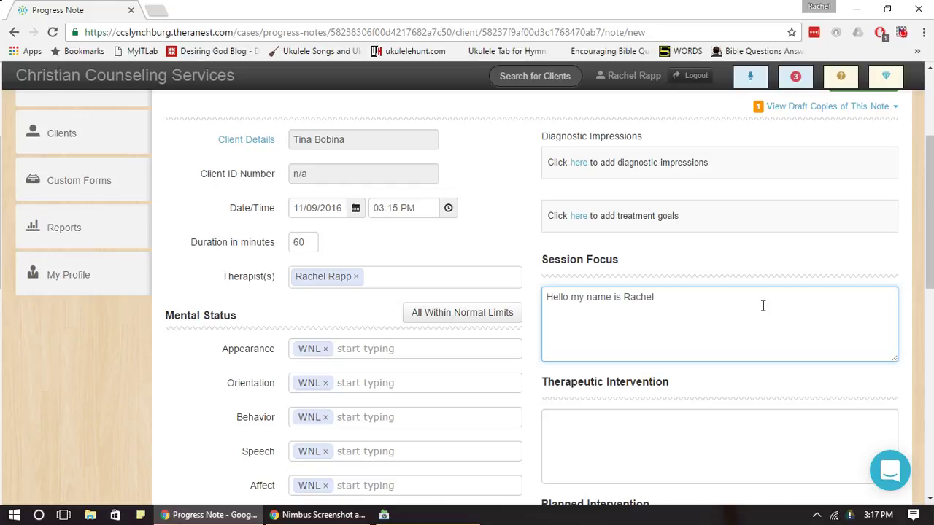
pyautogui.scroll(2, 763, 306)
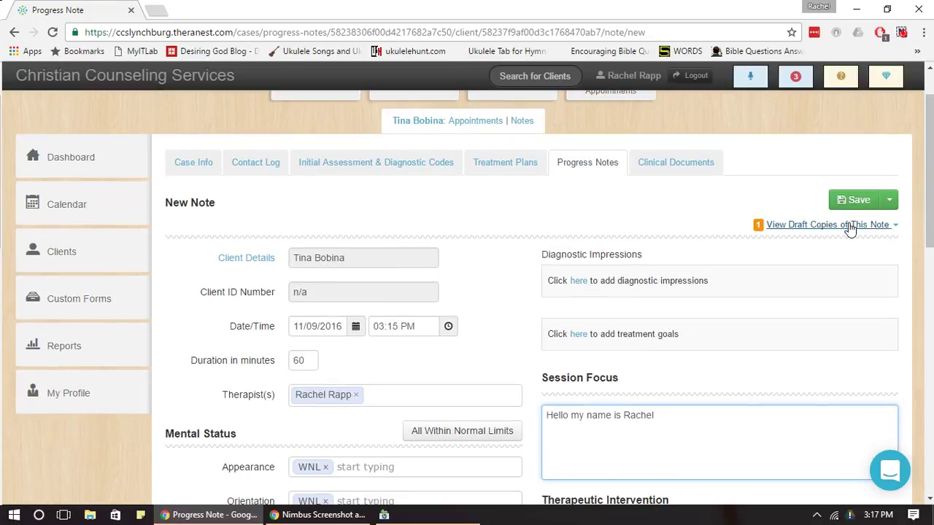
pyautogui.click(850, 204)
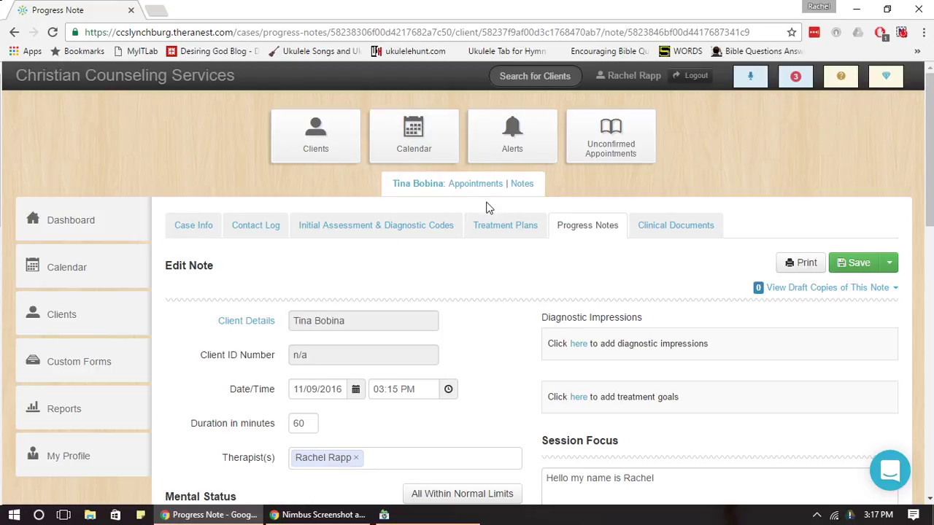
# Open the client's Appointments list and start a New Appointment.
pyautogui.click(487, 188)
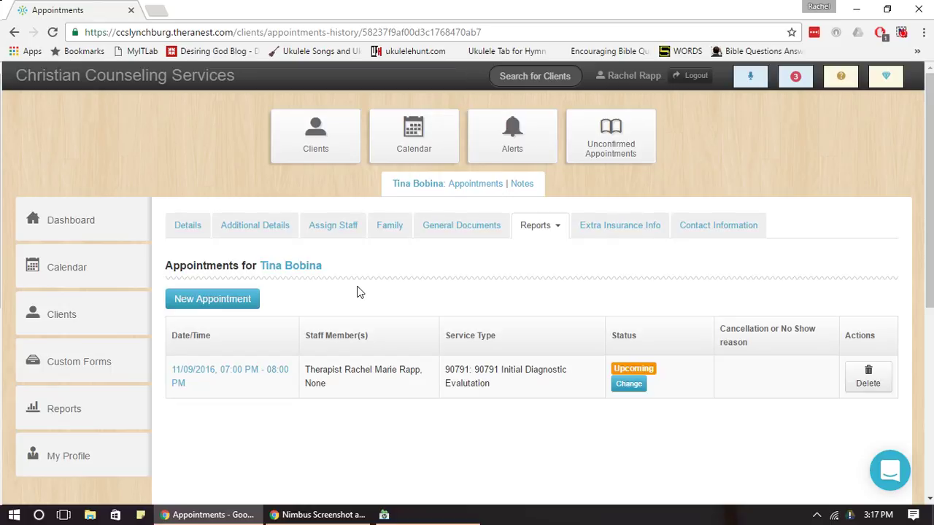
pyautogui.click(228, 304)
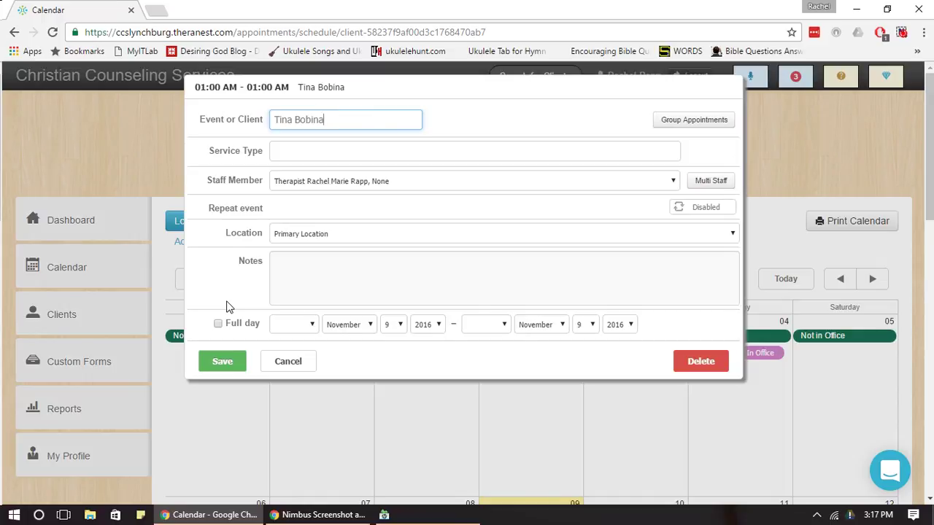
# Discard the unsaved new appointment and return to the main calendar.
pyautogui.click(701, 362)
pyautogui.click(425, 300)
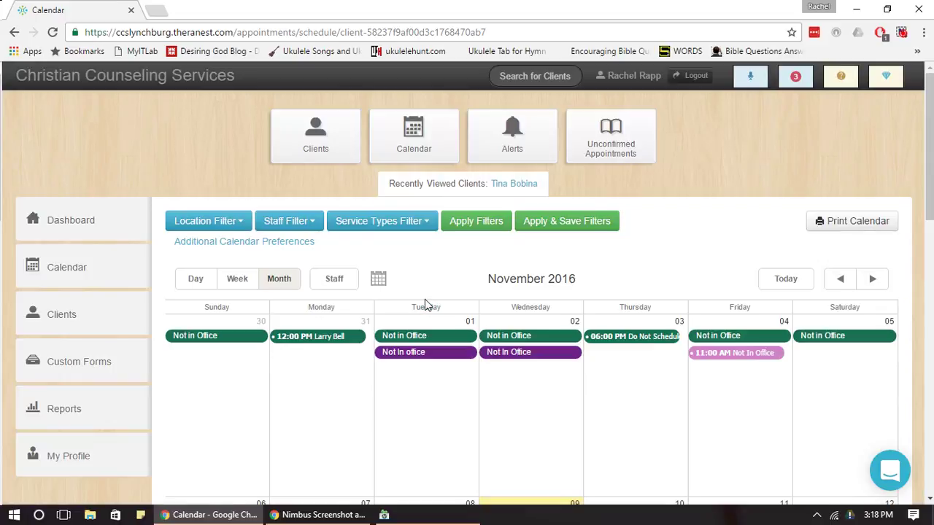
pyautogui.click(423, 152)
pyautogui.moveTo(932, 146); pyautogui.dragTo(932, 401)
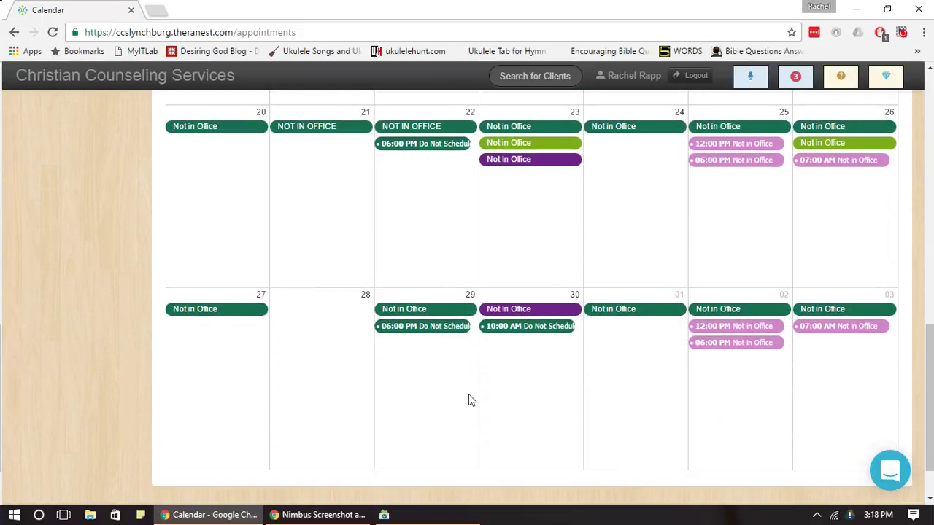
pyautogui.moveTo(927, 339); pyautogui.dragTo(931, 117)
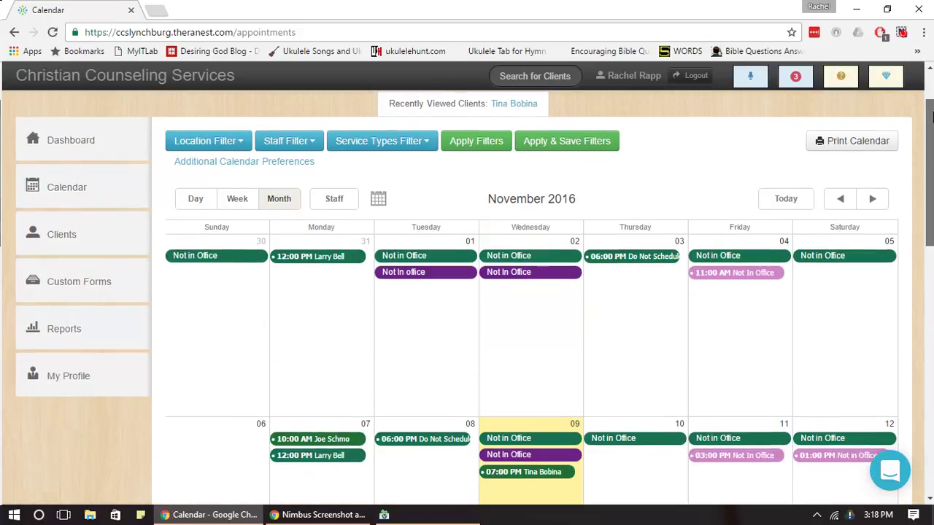
# Filter the calendar by staff to show only the therapist's own schedule.
pyautogui.click(298, 162)
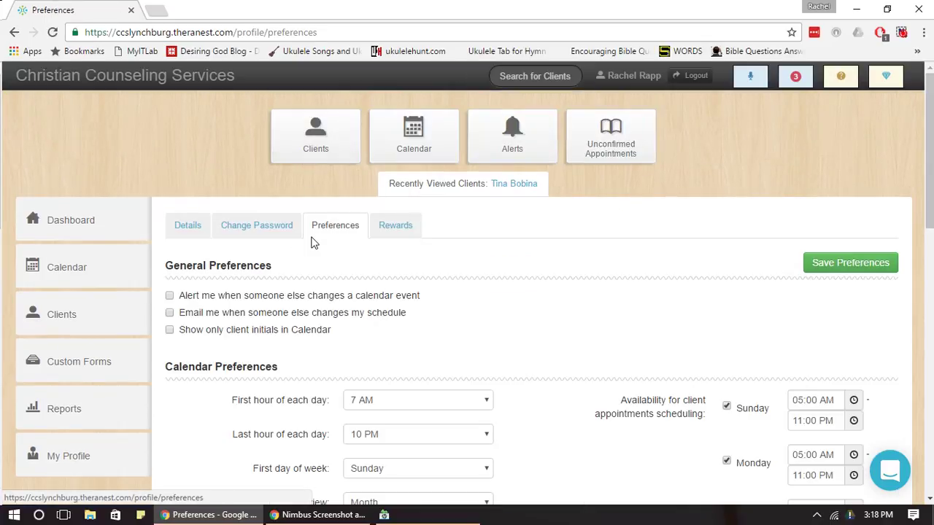
pyautogui.click(391, 152)
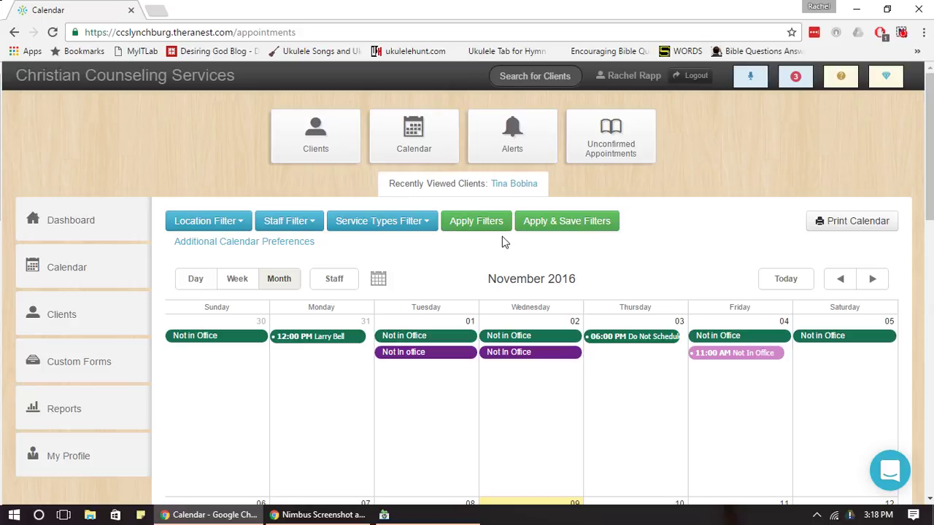
pyautogui.click(299, 222)
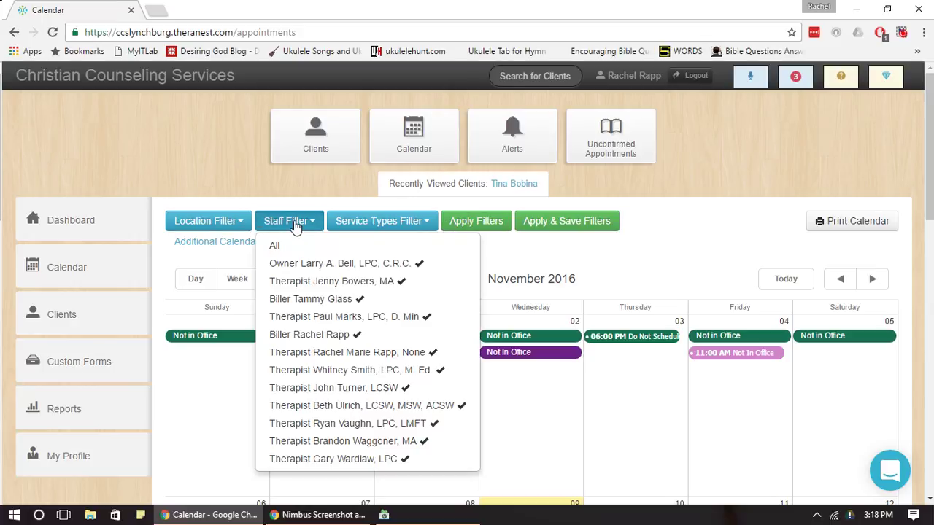
pyautogui.click(305, 248)
pyautogui.click(305, 248)
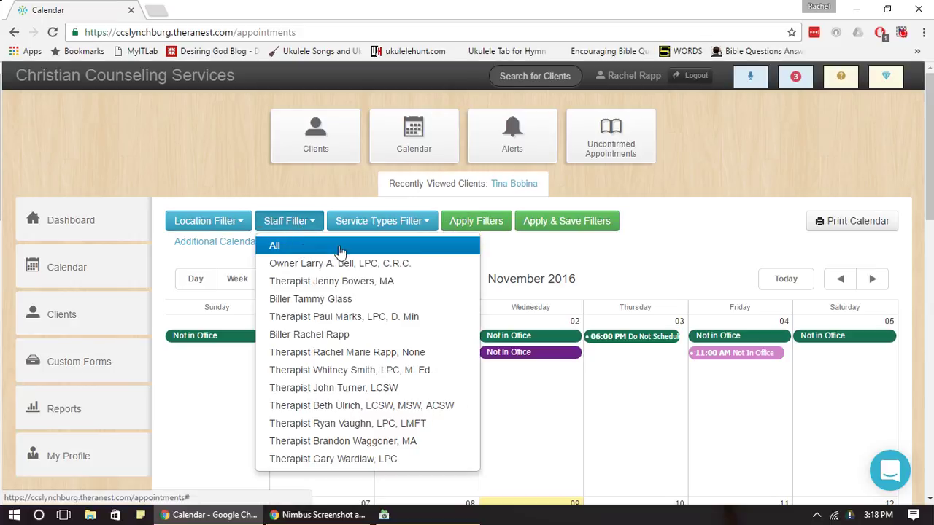
pyautogui.click(418, 356)
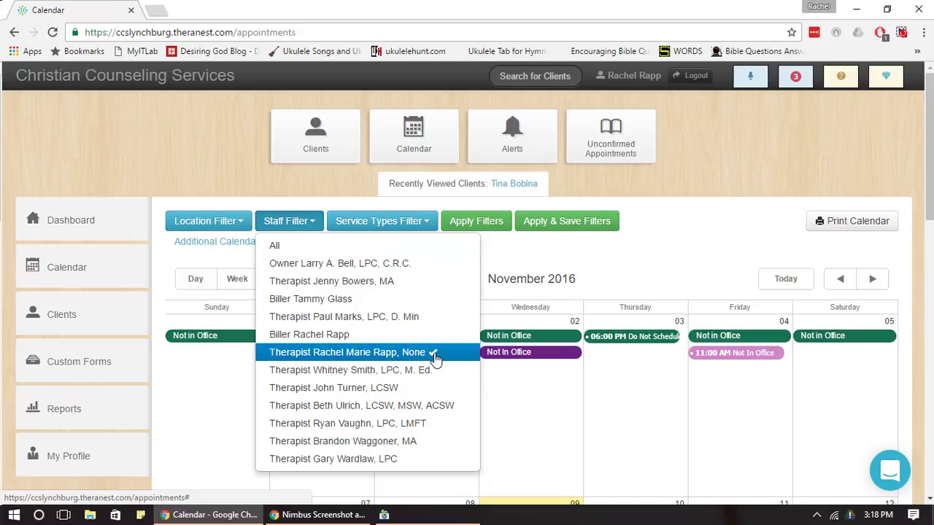
pyautogui.click(547, 226)
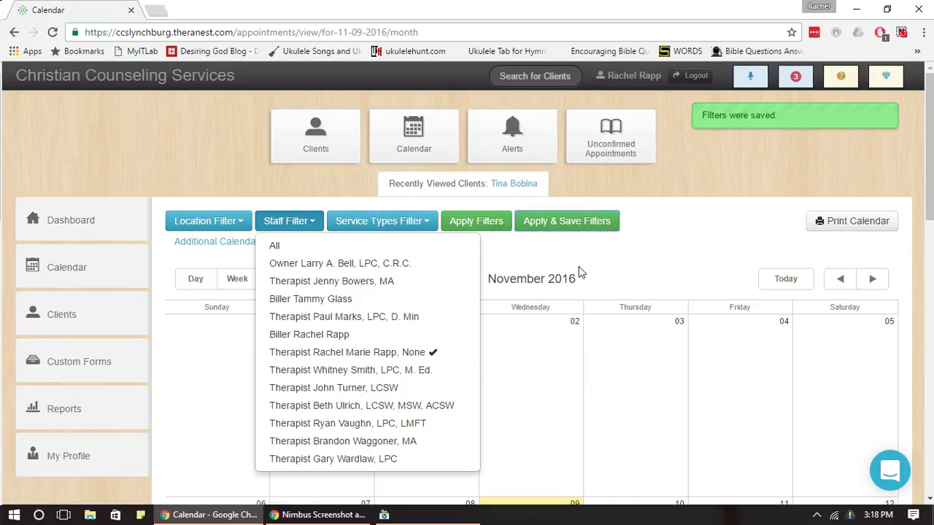
pyautogui.moveTo(931, 162); pyautogui.dragTo(915, 195)
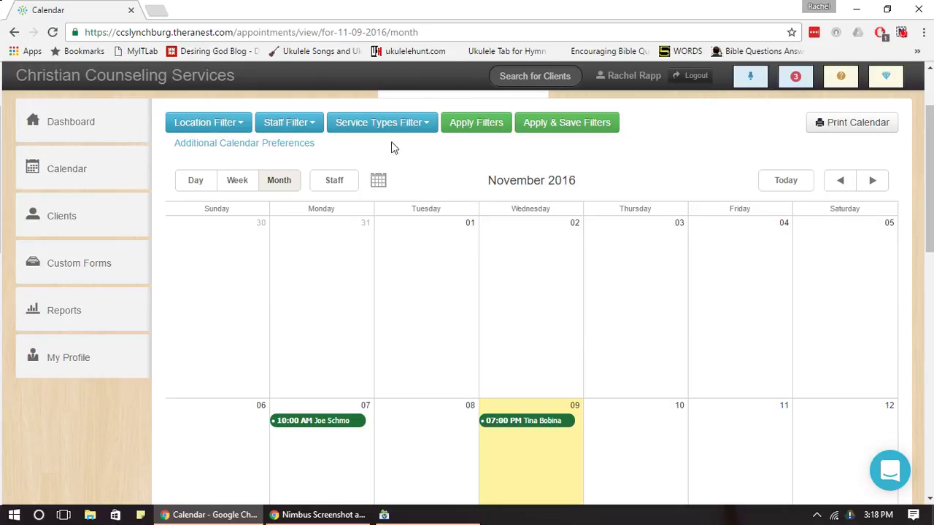
# Preview the owner's events and the client list, then return to the November calendar.
pyautogui.click(301, 122)
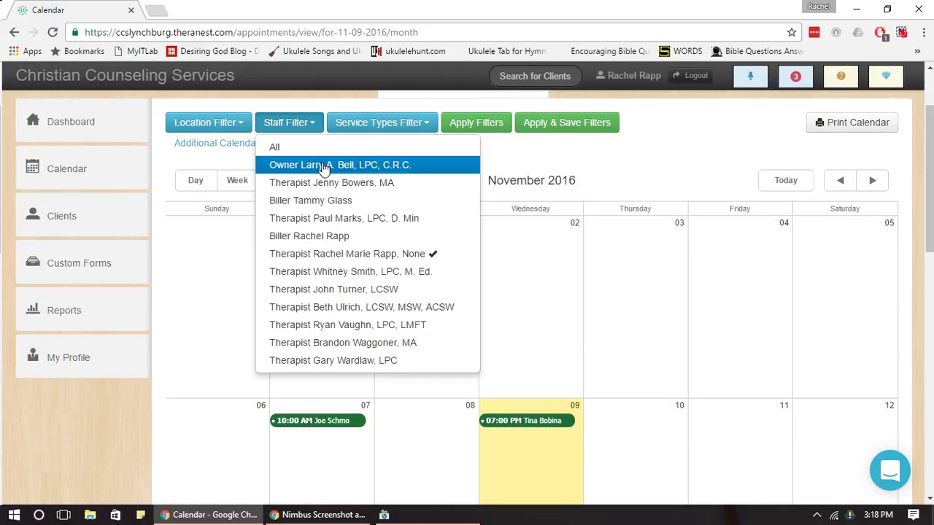
pyautogui.click(455, 123)
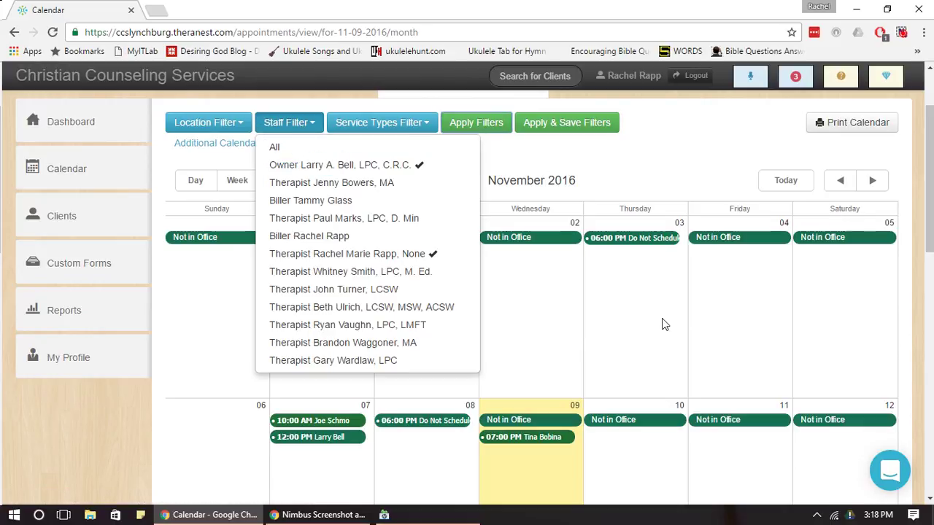
pyautogui.scroll(2, 899, 207)
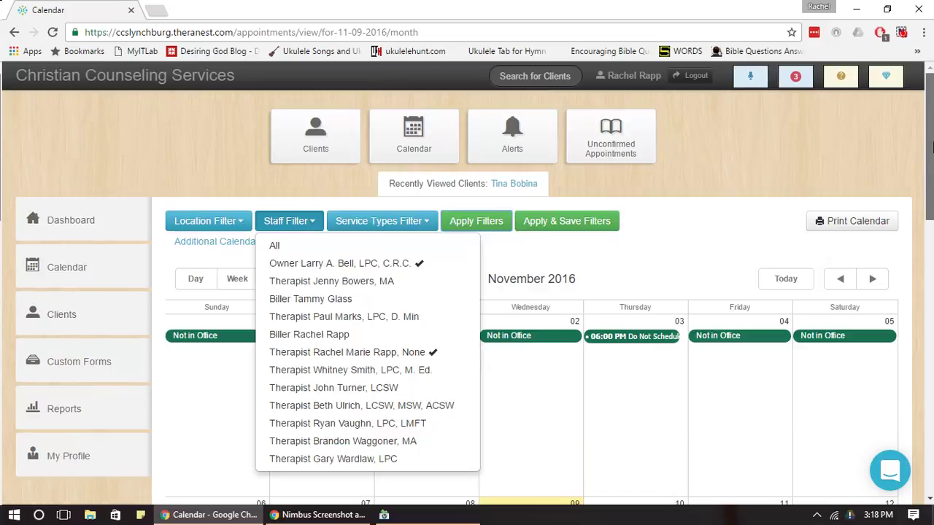
pyautogui.click(307, 142)
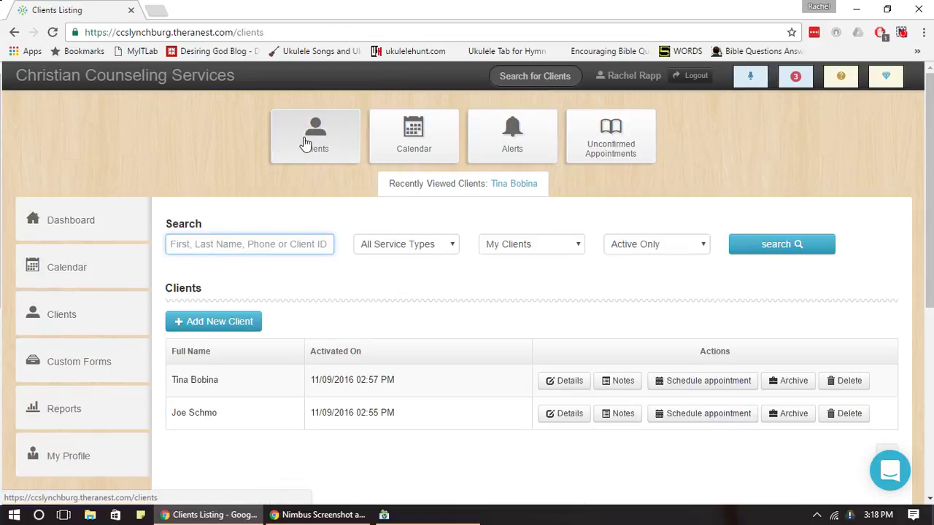
pyautogui.click(396, 153)
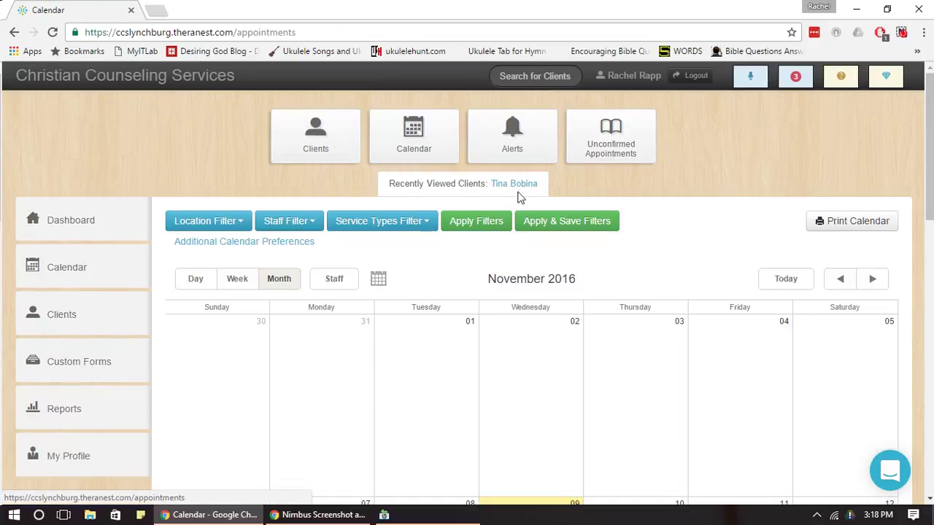
pyautogui.moveTo(931, 138); pyautogui.dragTo(932, 219)
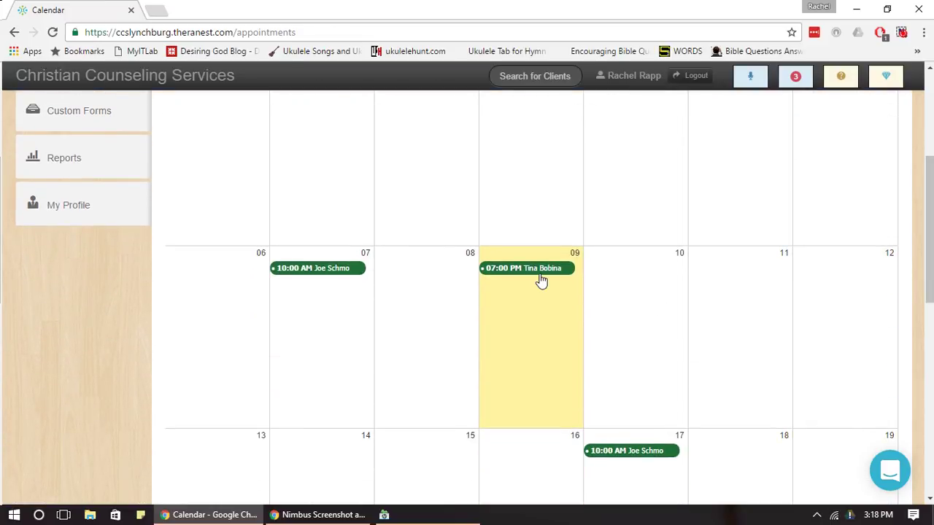
# Start a November 11 event and select the client in Event or Client.
pyautogui.click(727, 283)
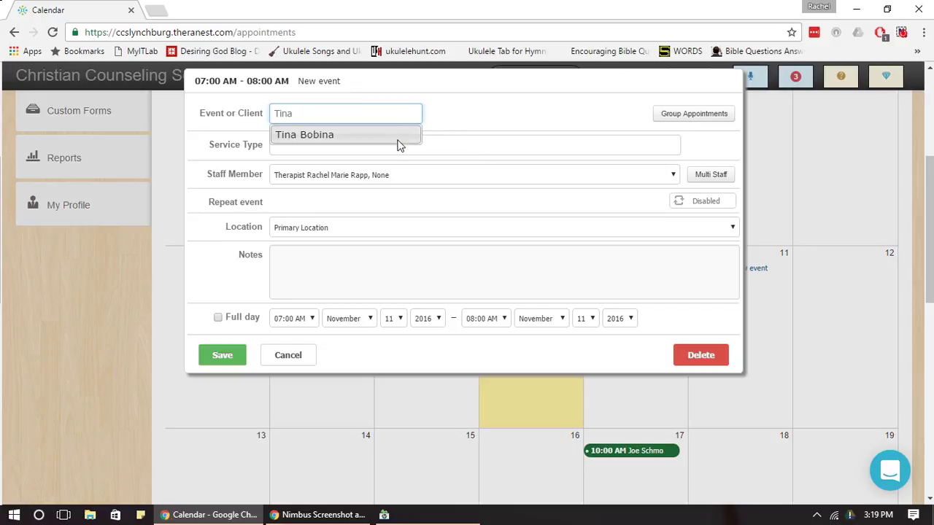
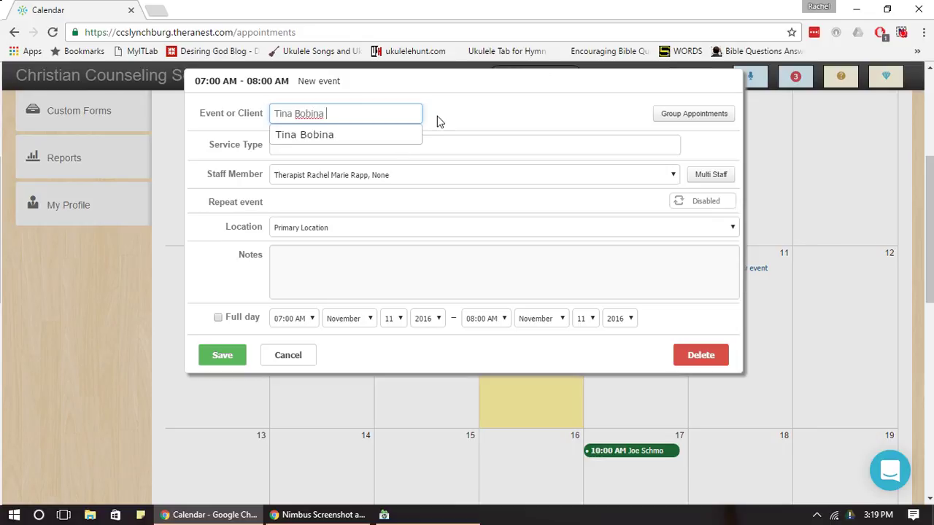
pyautogui.click(482, 173)
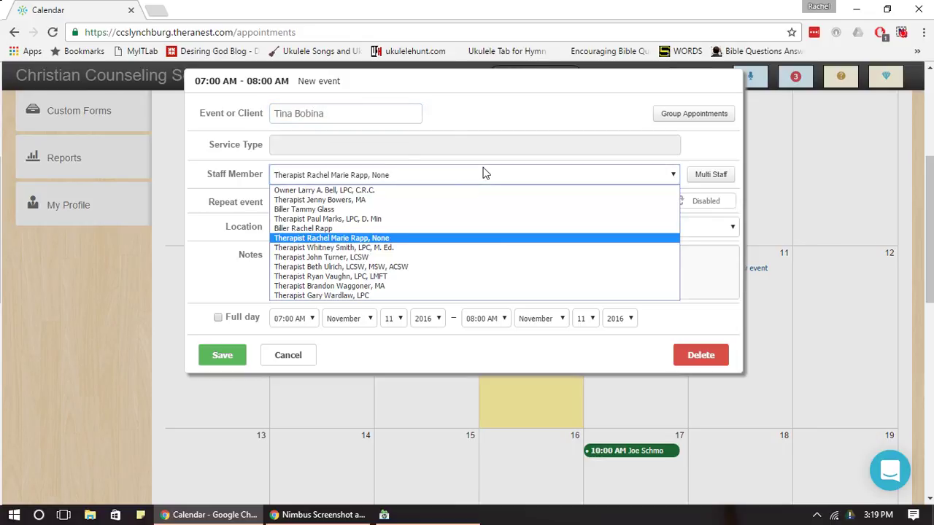
pyautogui.click(346, 151)
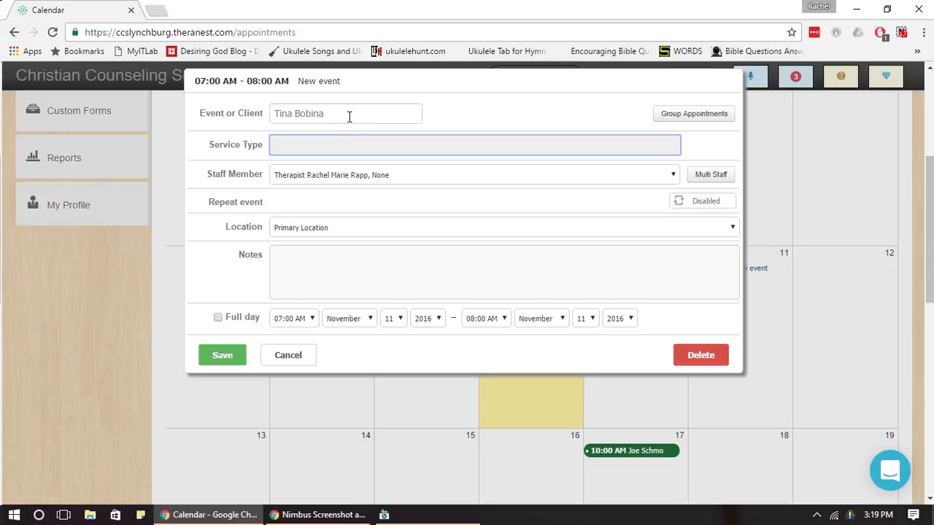
pyautogui.click(348, 116)
pyautogui.press('BackSpace')
pyautogui.press('BackSpace')
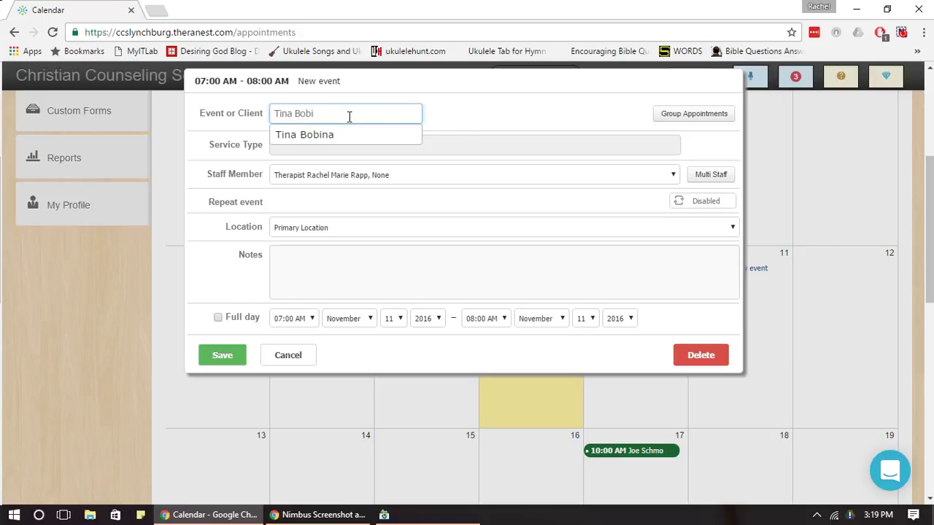
pyautogui.click(341, 139)
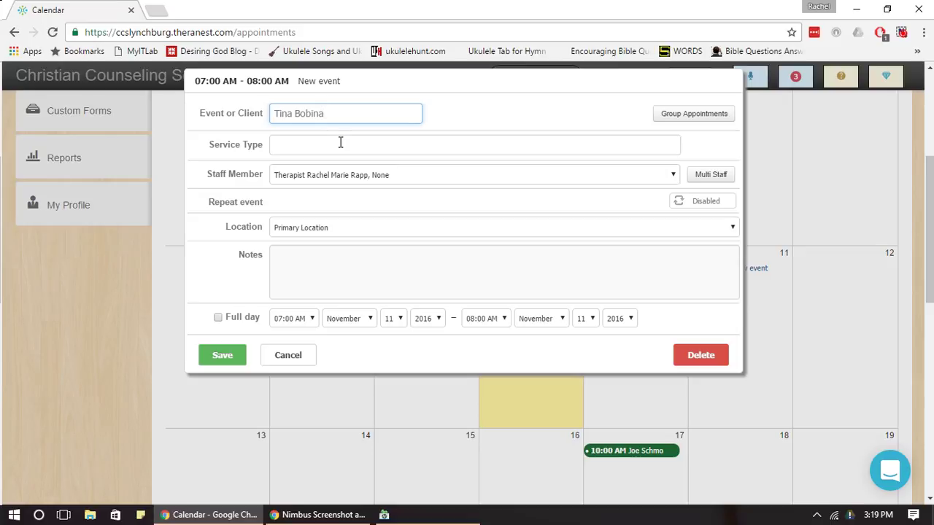
# Choose 90837 60MIN Individual as the service type and reconfirm the client.
pyautogui.click(340, 143)
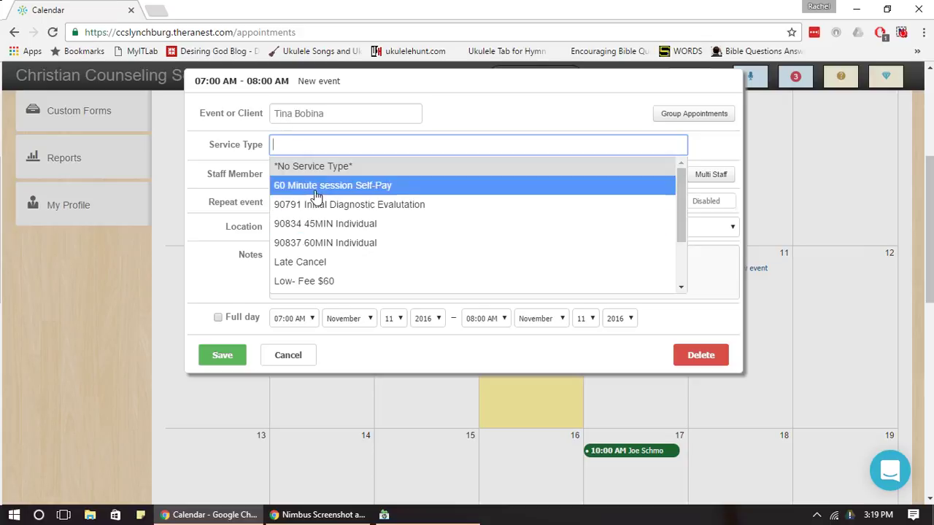
pyautogui.click(355, 245)
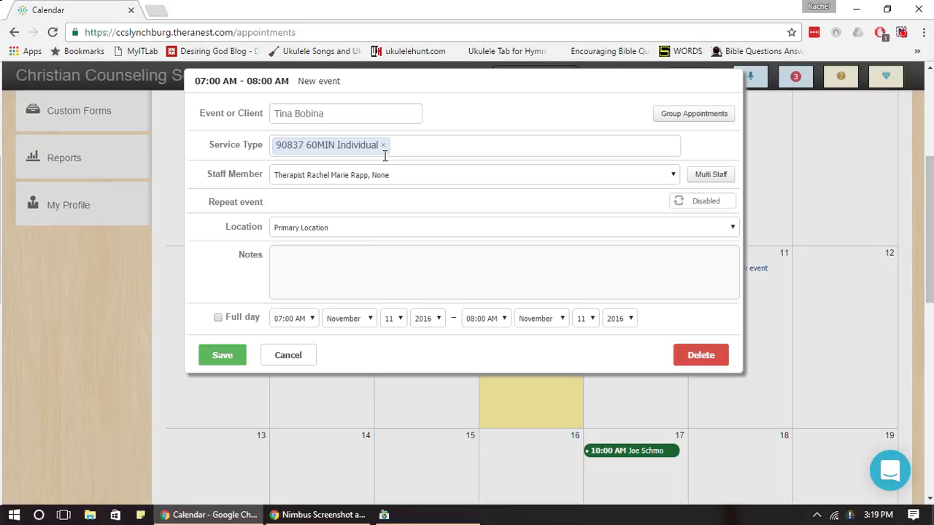
pyautogui.moveTo(346, 147); pyautogui.dragTo(304, 149)
pyautogui.click(292, 114)
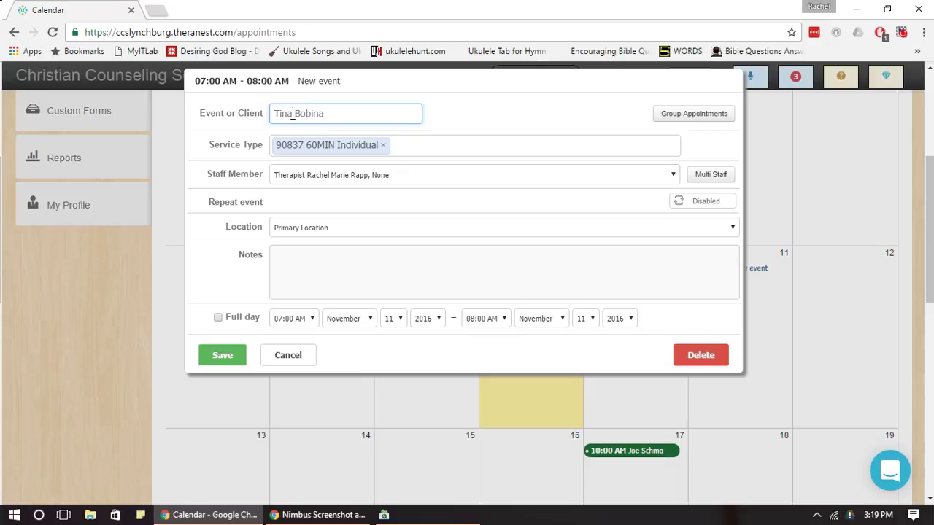
pyautogui.write('90834')
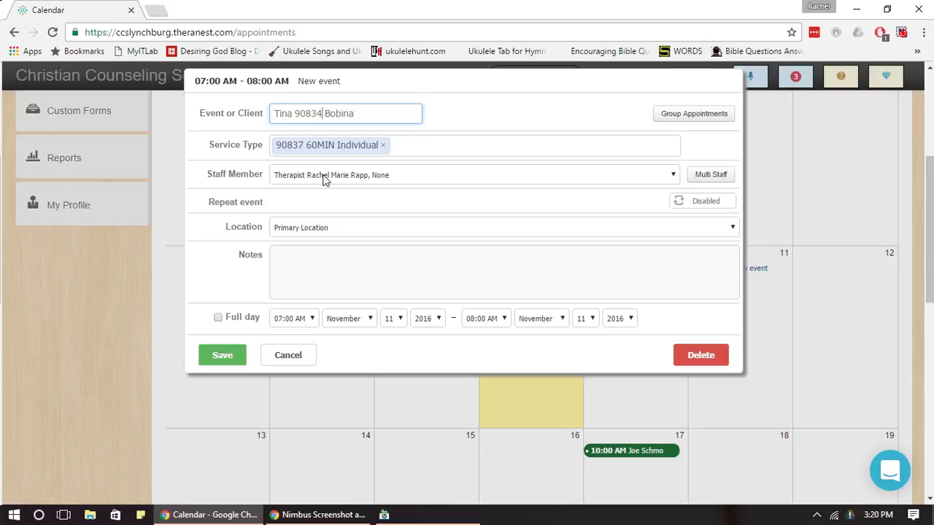
pyautogui.press('BackSpace')
pyautogui.press('BackSpace')
pyautogui.press('BackSpace')
pyautogui.press('BackSpace')
pyautogui.press('BackSpace')
pyautogui.press('BackSpace')
pyautogui.click(350, 136)
# Set the start time to 10:00 AM and save the appointment.
pyautogui.click(307, 320)
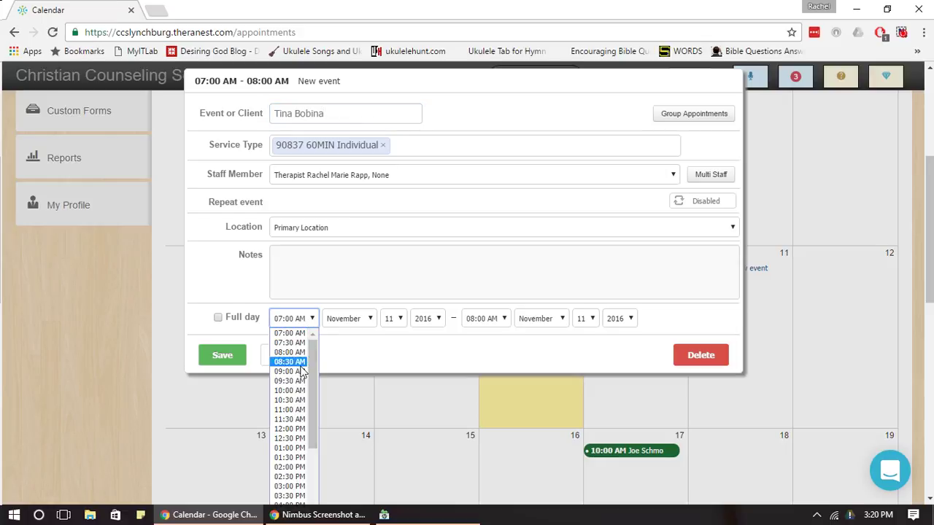
pyautogui.click(291, 391)
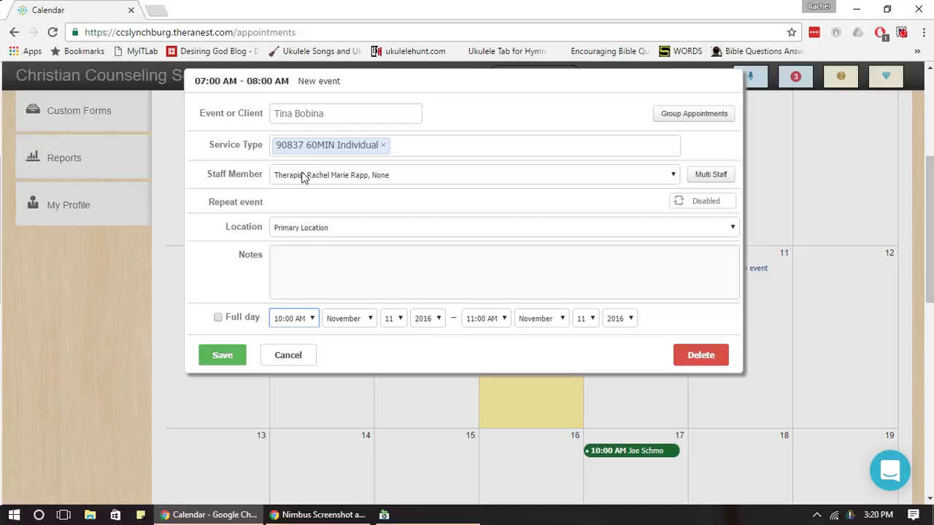
pyautogui.click(217, 357)
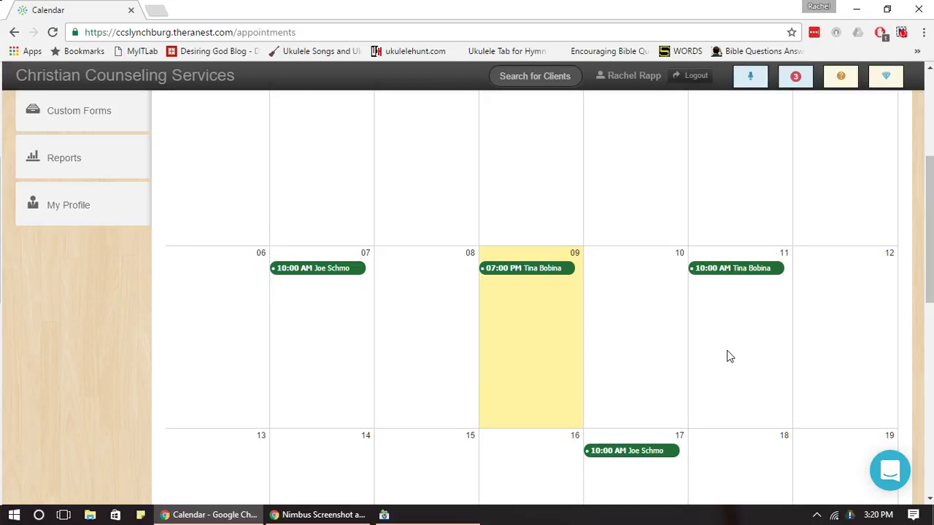
# Delete the November 11 10:00 AM appointment and confirm the permanent removal.
pyautogui.click(760, 271)
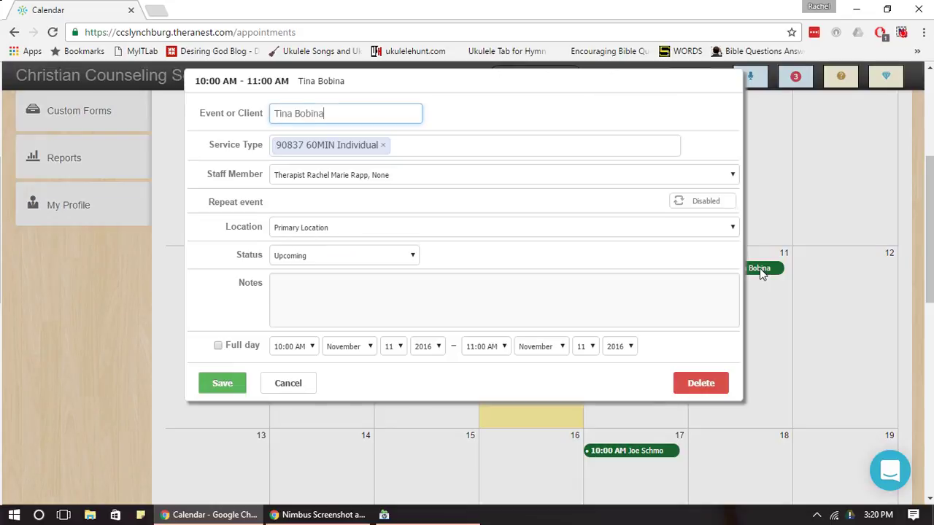
pyautogui.click(705, 384)
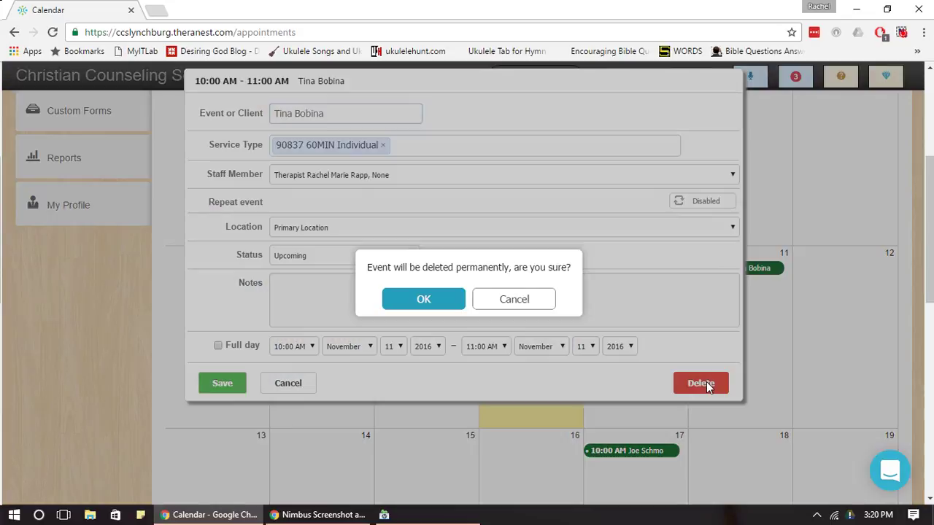
pyautogui.click(405, 302)
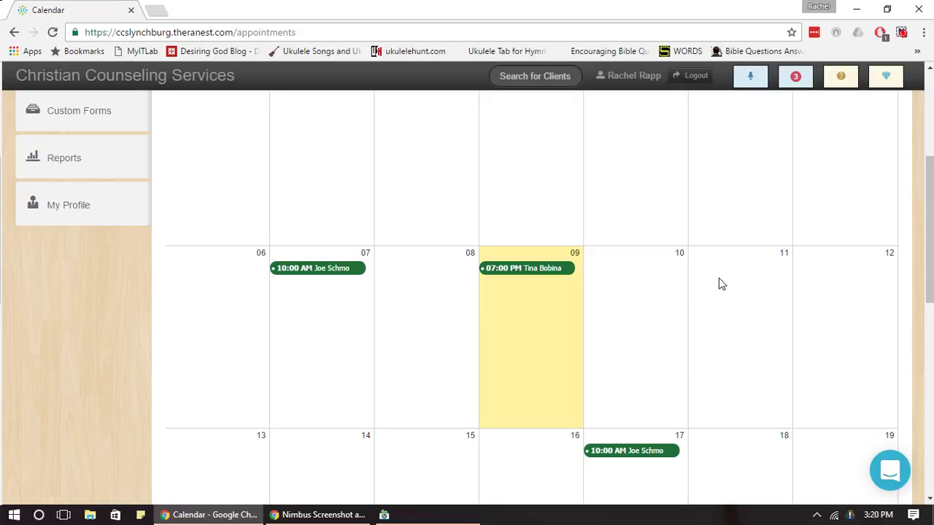
pyautogui.moveTo(928, 235); pyautogui.dragTo(929, 194)
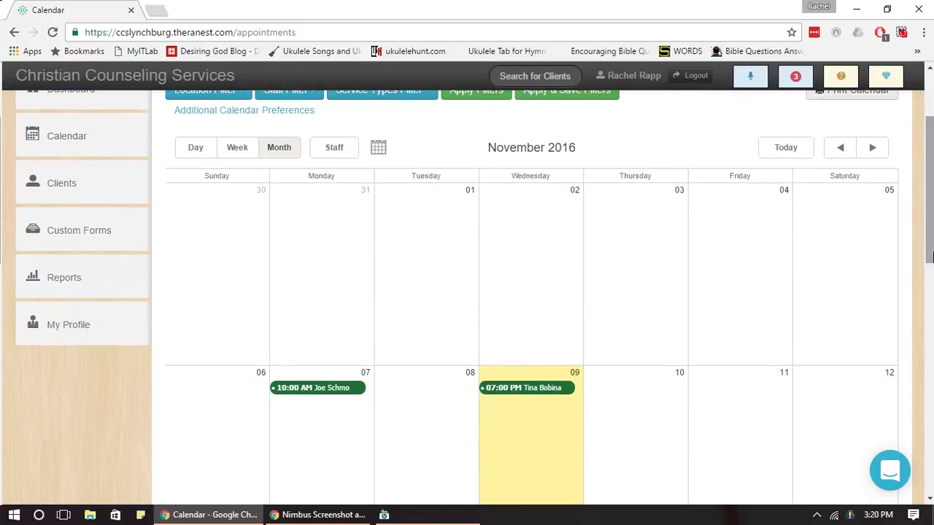
# Create an all-day 'Not In Office' event from October 31 repeating weekly on Tuesdays.
pyautogui.click(337, 220)
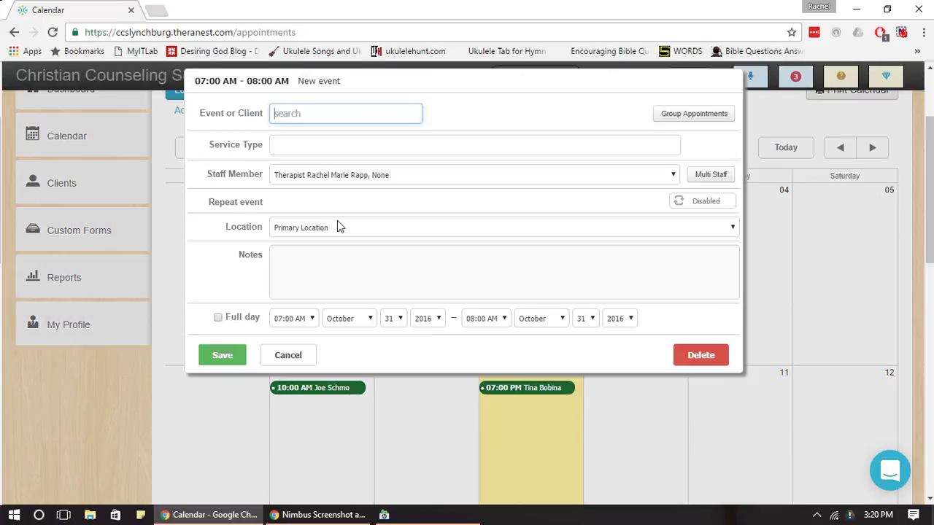
pyautogui.write('Not In Office')
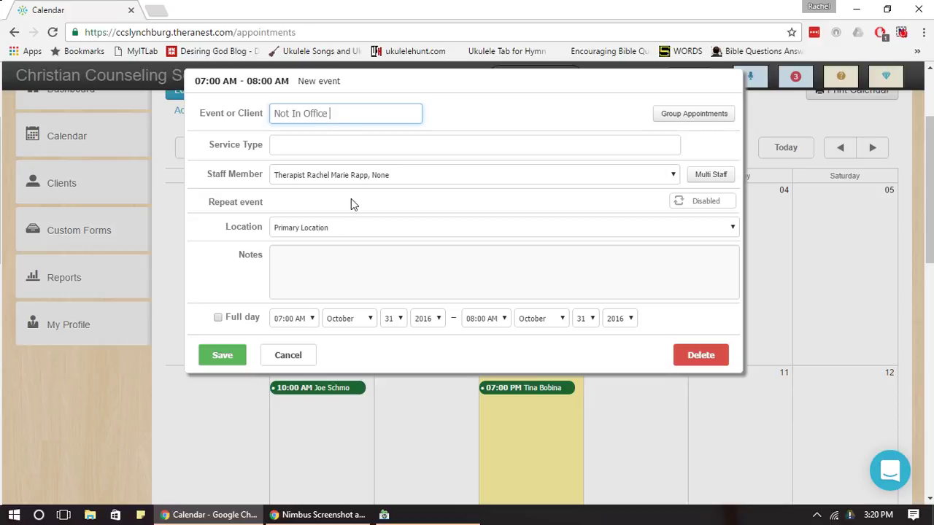
pyautogui.click(218, 318)
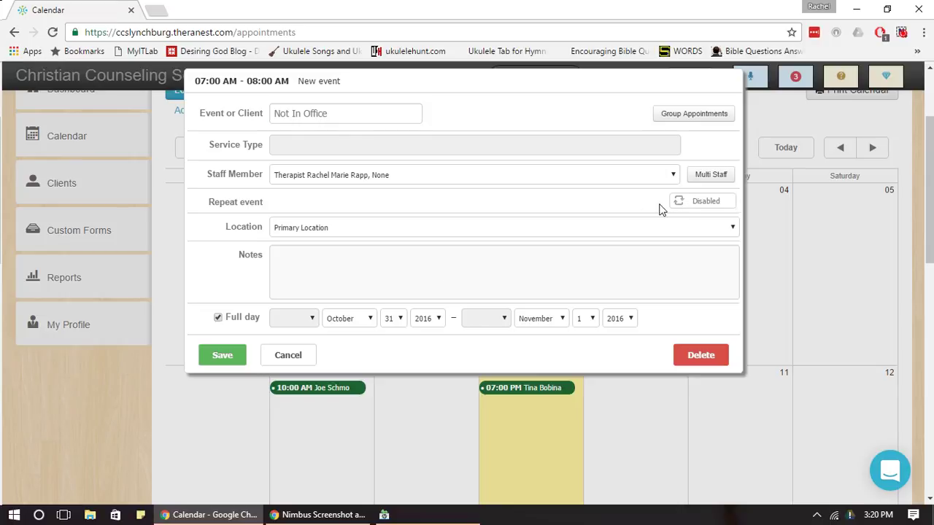
pyautogui.click(699, 200)
pyautogui.click(278, 226)
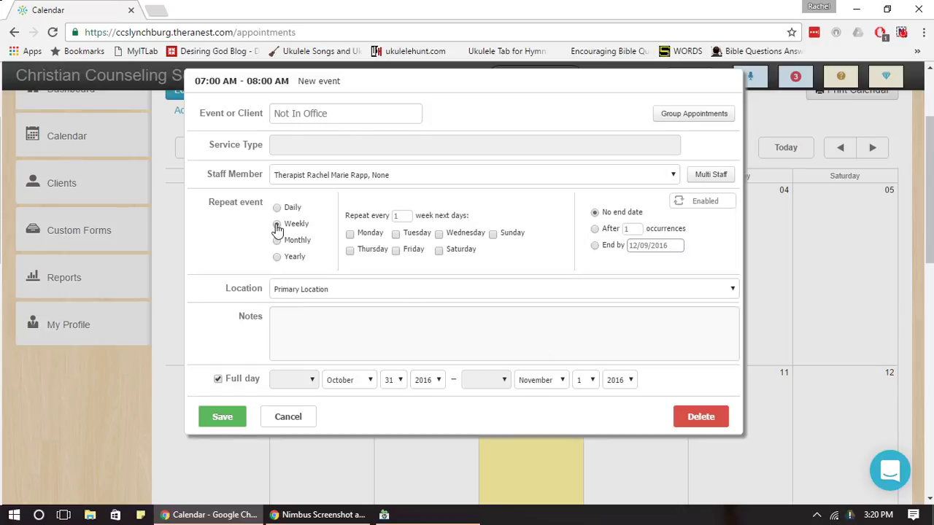
pyautogui.click(395, 233)
pyautogui.click(234, 421)
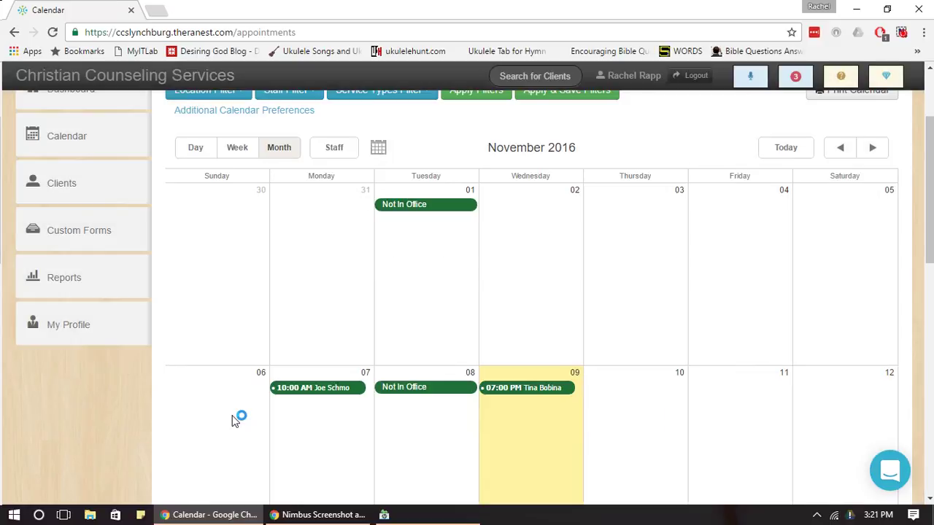
pyautogui.moveTo(931, 178); pyautogui.dragTo(932, 222)
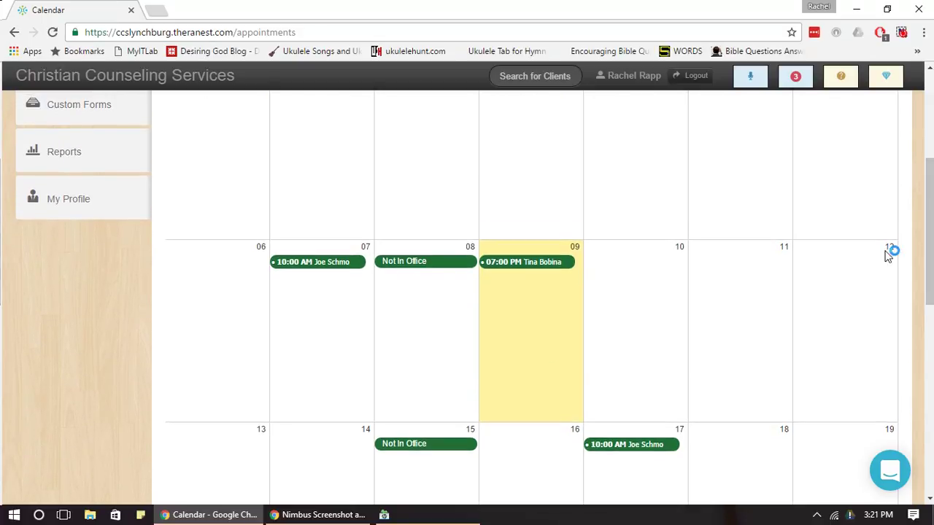
# Add a 'Not in Office' event on November 9 starting 04:00 PM, then try dragging it elsewhere.
pyautogui.doubleClick(518, 319)
pyautogui.write('Not in Office')
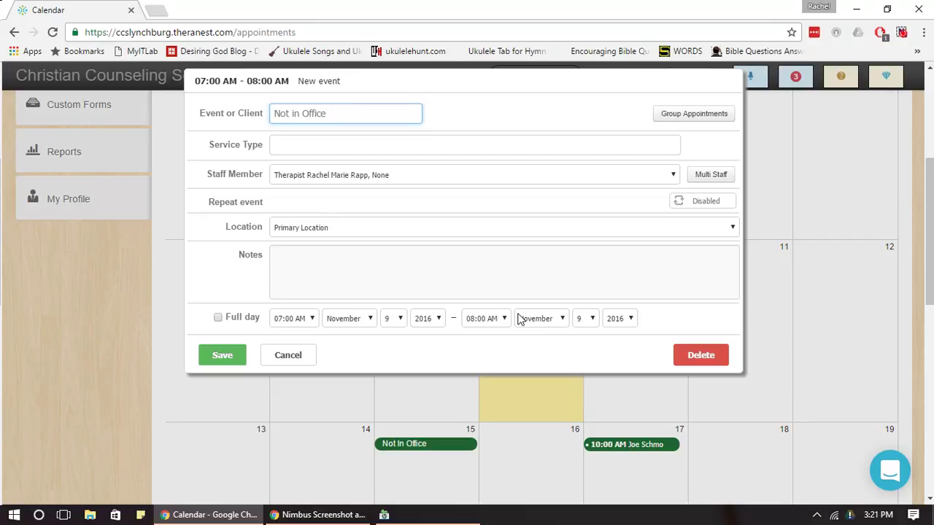
pyautogui.click(296, 321)
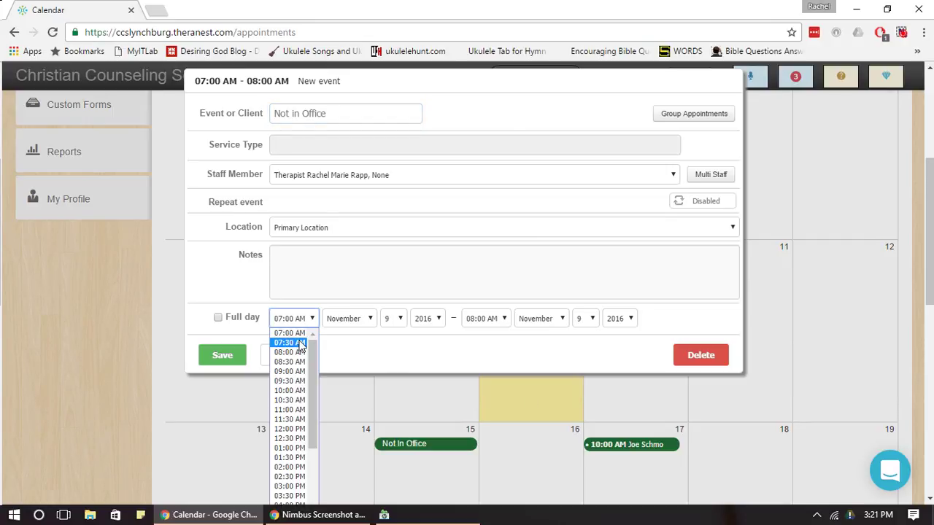
pyautogui.moveTo(310, 418); pyautogui.dragTo(310, 446)
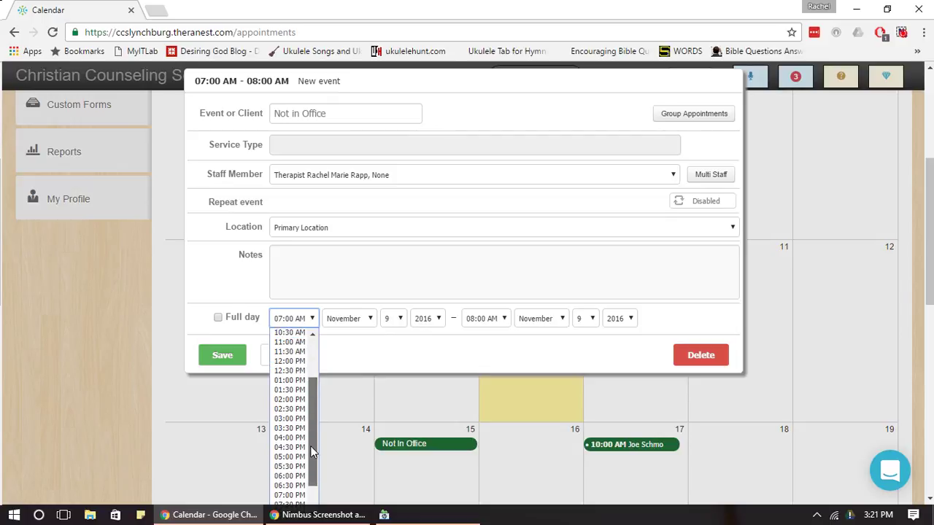
pyautogui.click(291, 438)
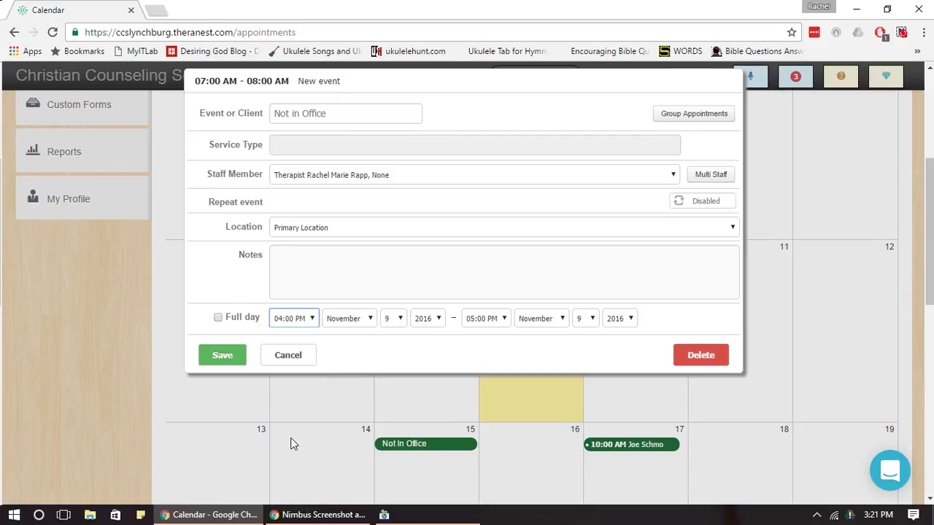
pyautogui.click(221, 357)
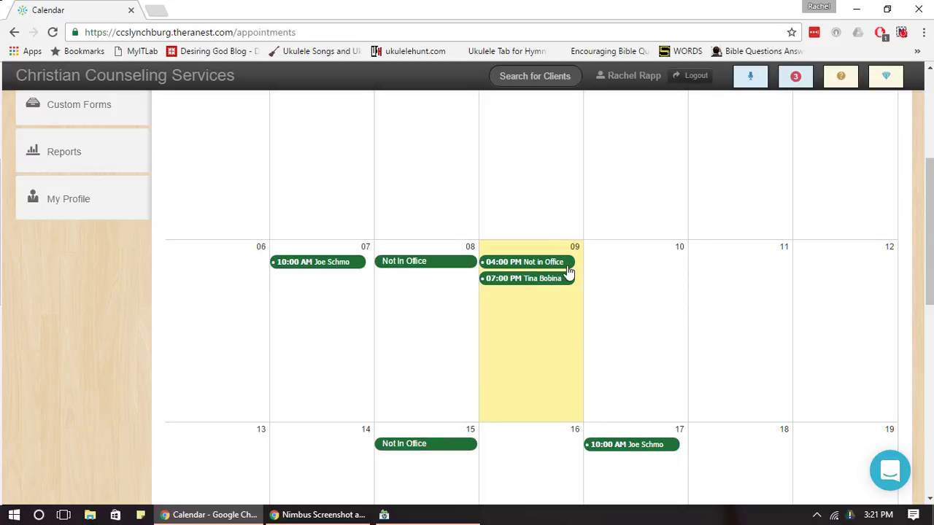
pyautogui.moveTo(525, 267); pyautogui.dragTo(558, 282)
pyautogui.moveTo(932, 187); pyautogui.dragTo(930, 80)
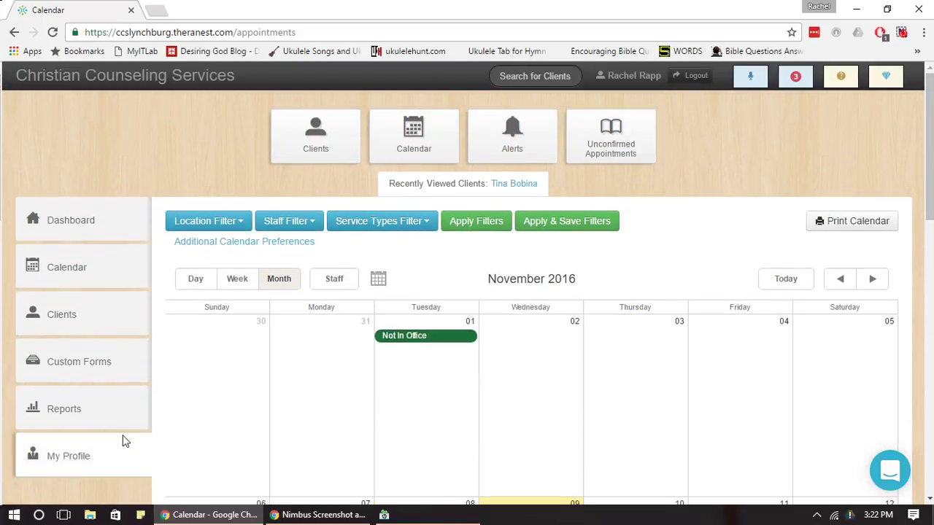
# Expand and collapse the Cases & Notes and appointment report categories in the sidebar.
pyautogui.moveTo(931, 191); pyautogui.dragTo(930, 239)
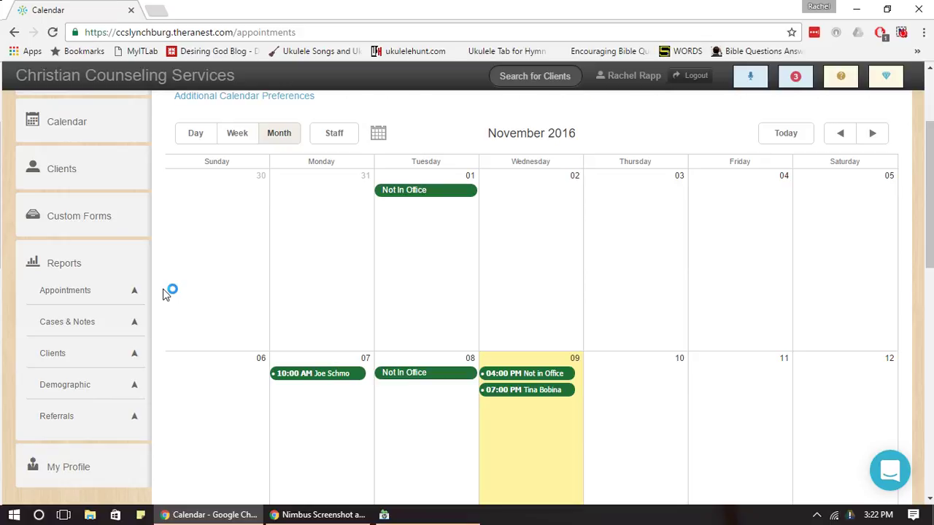
pyautogui.click(116, 330)
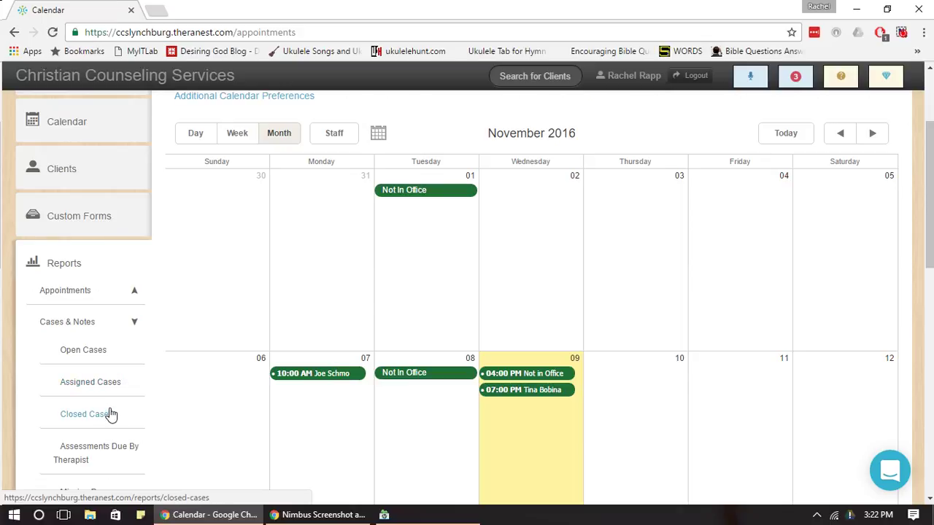
pyautogui.click(120, 290)
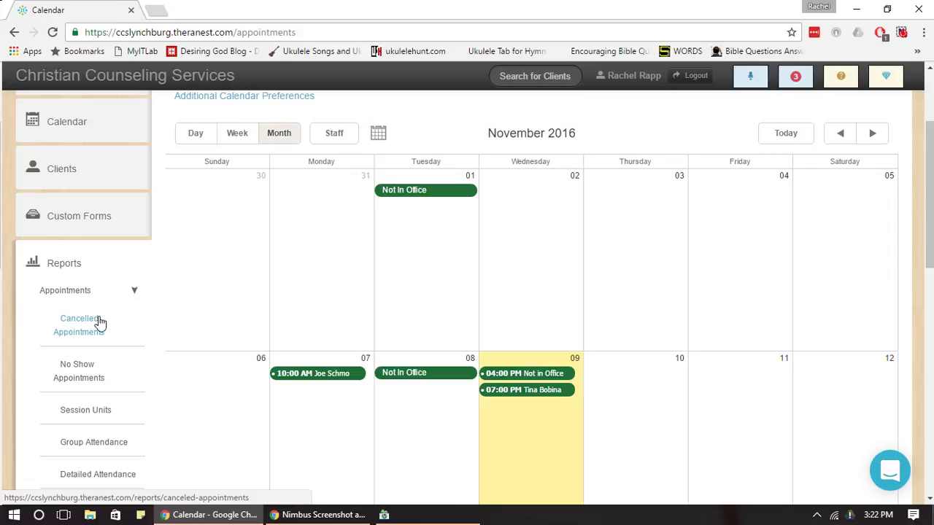
pyautogui.click(118, 292)
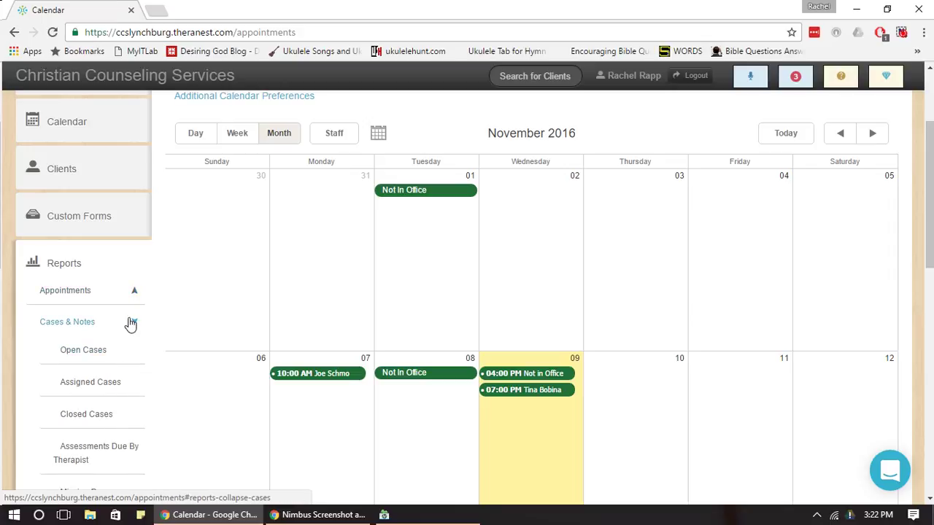
pyautogui.click(129, 322)
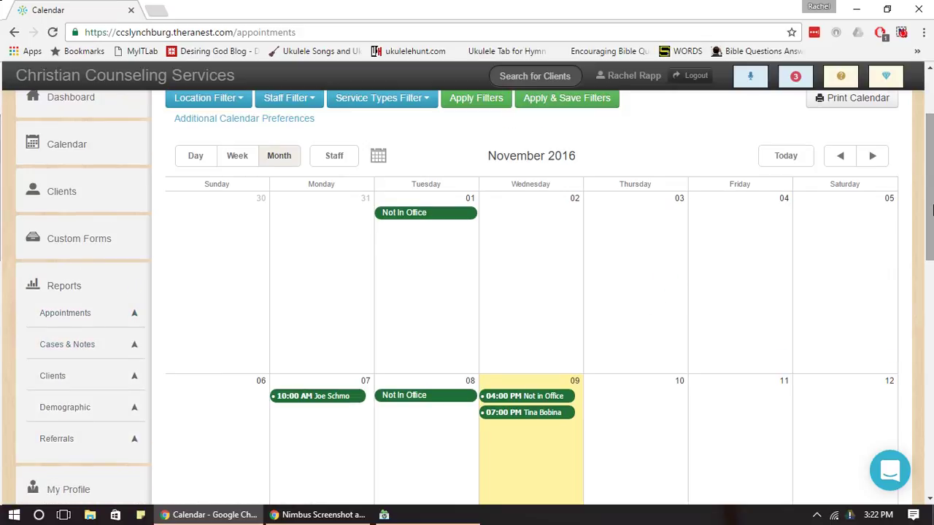
pyautogui.click(93, 293)
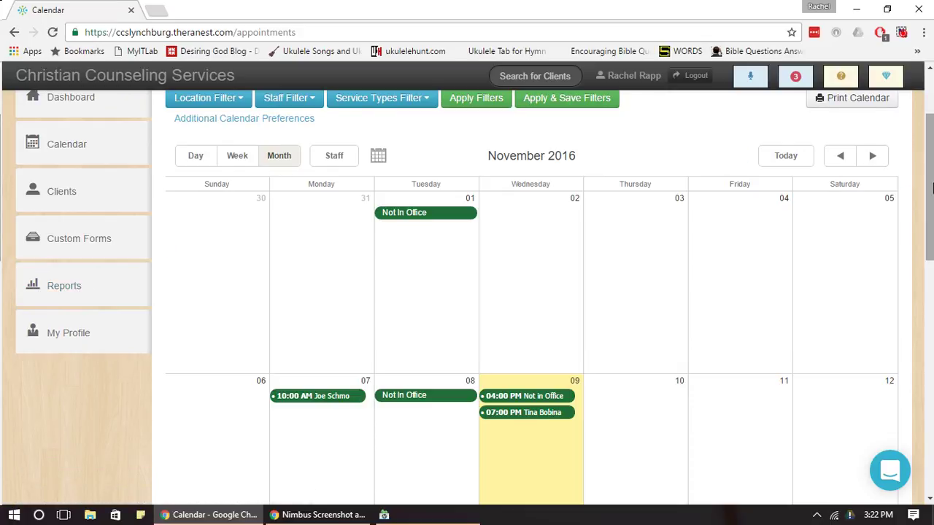
pyautogui.scroll(2, 330, 351)
# Browse the Custom Forms list, collapse it, and expand the Clients submenu.
pyautogui.click(51, 358)
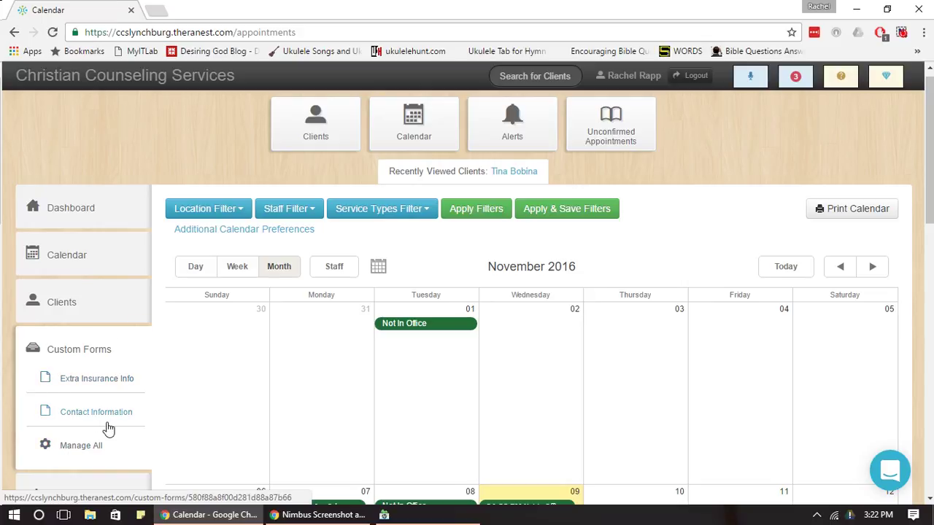
pyautogui.click(97, 465)
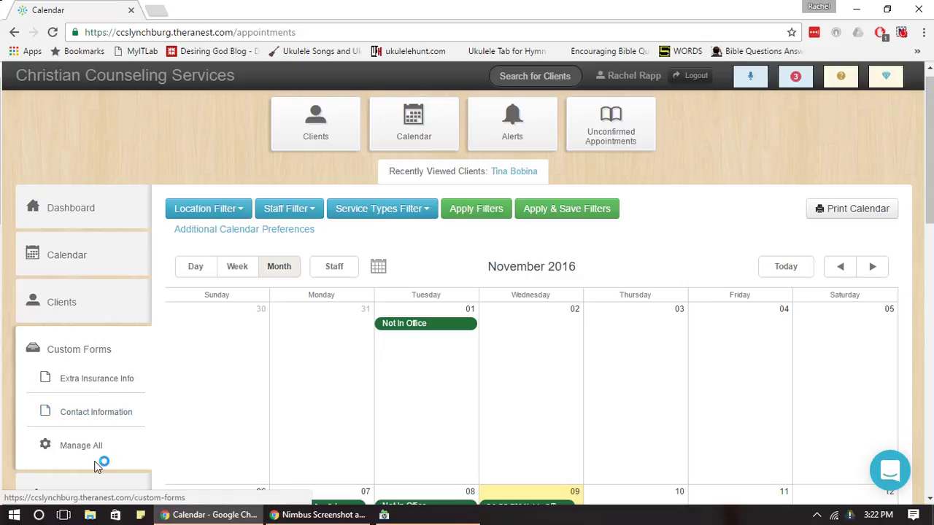
pyautogui.click(121, 355)
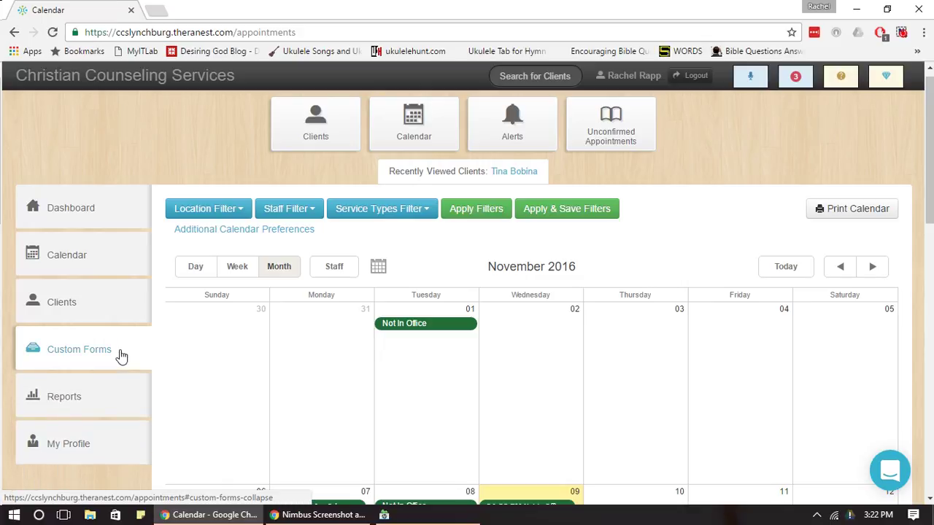
pyautogui.click(97, 315)
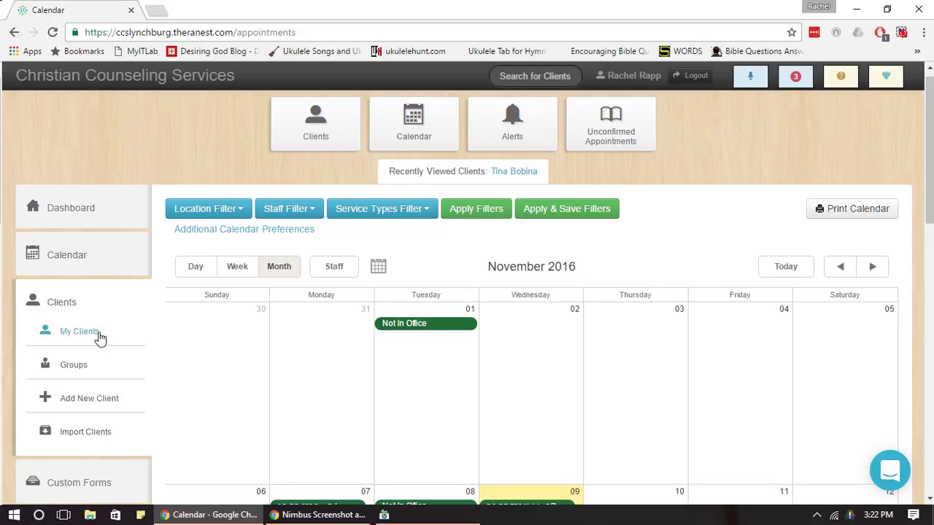
# View My Clients with the two active clients' activation dates, then collapse the client options.
pyautogui.click(98, 337)
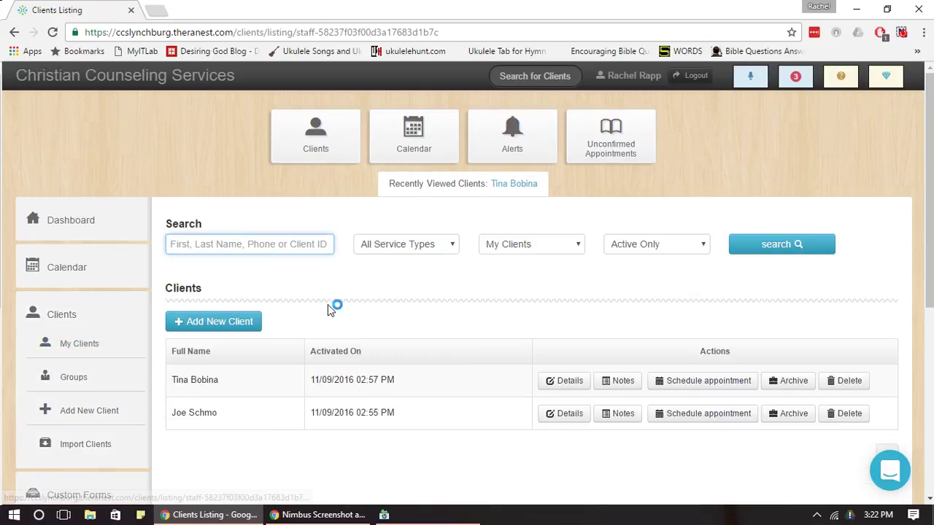
pyautogui.moveTo(326, 380); pyautogui.dragTo(412, 399)
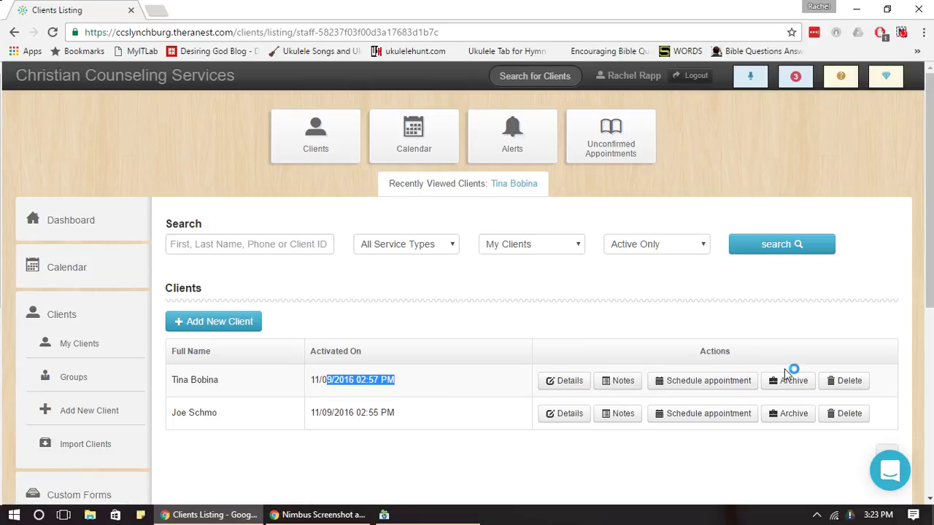
pyautogui.click(464, 390)
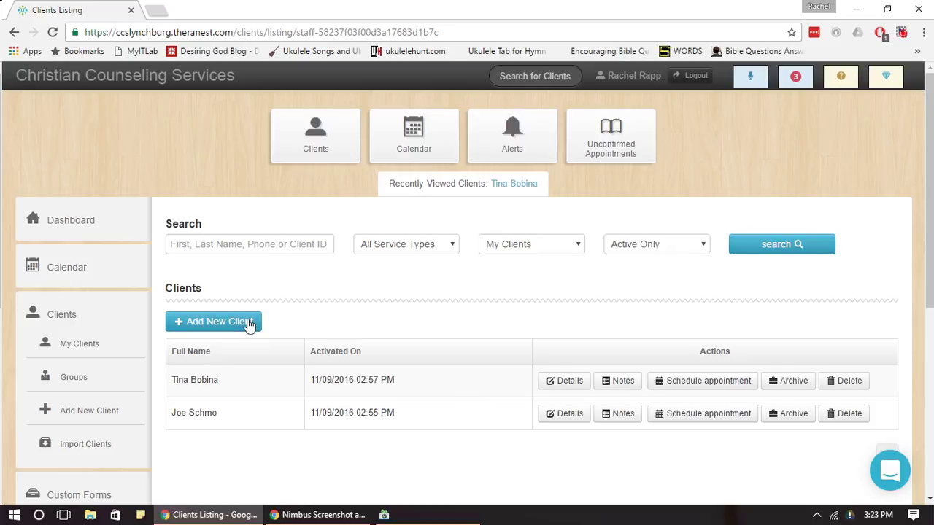
pyautogui.click(80, 319)
# Type a test message in the support chat, close it unsent, and return to the Dashboard.
pyautogui.moveTo(932, 124); pyautogui.dragTo(930, 149)
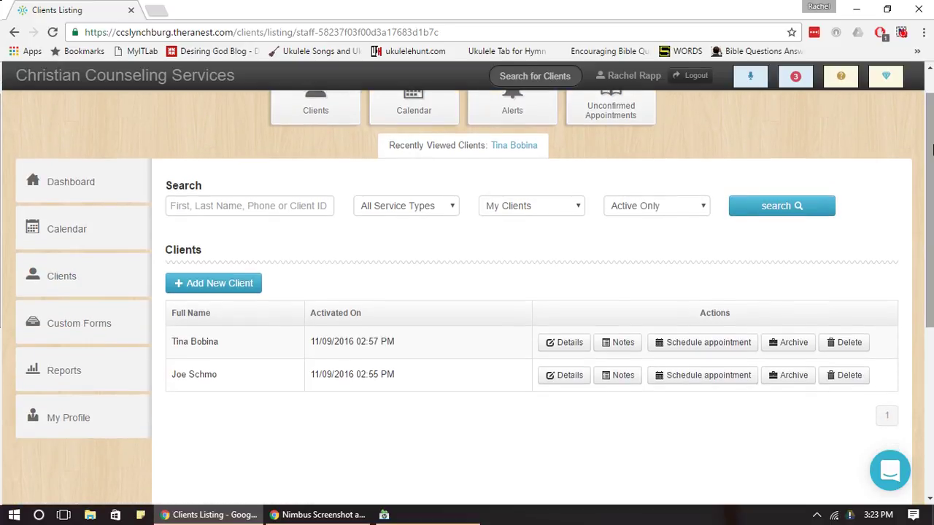
pyautogui.click(889, 477)
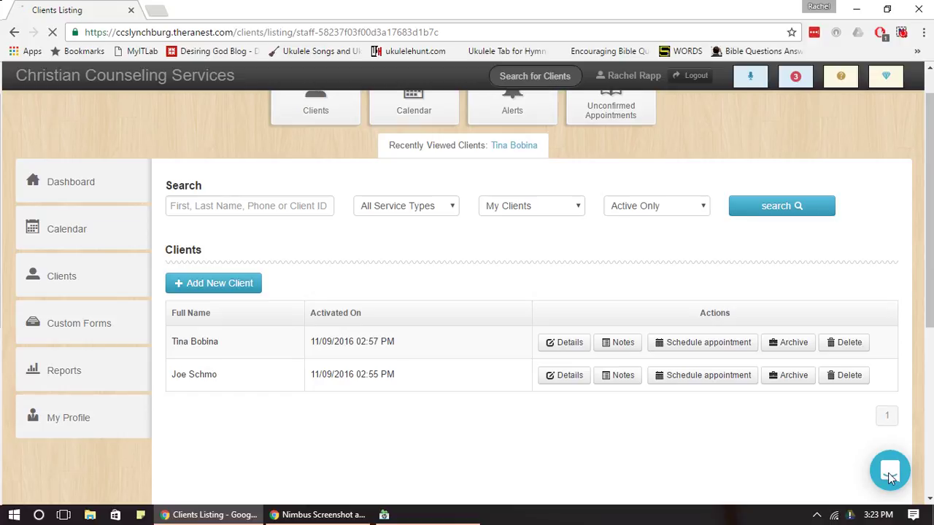
pyautogui.click(889, 473)
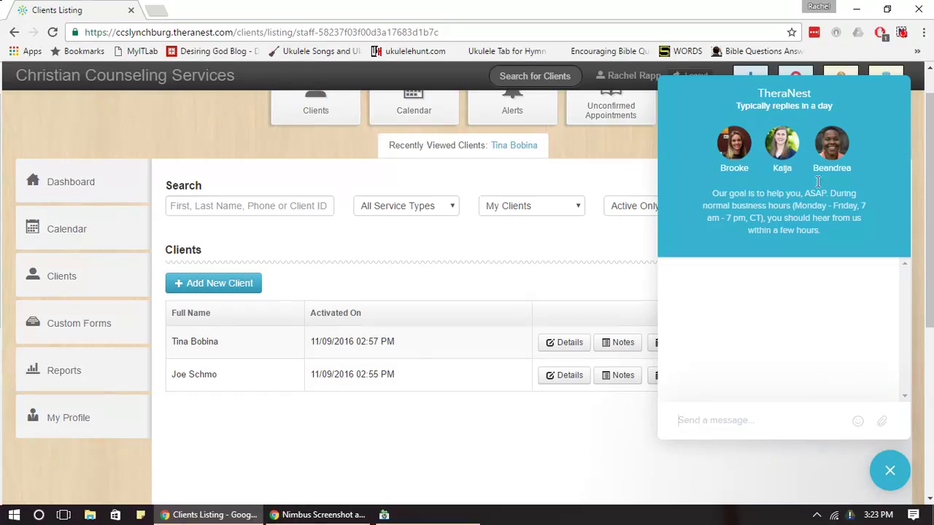
pyautogui.write('Hello sdfsdv')
pyautogui.click(888, 474)
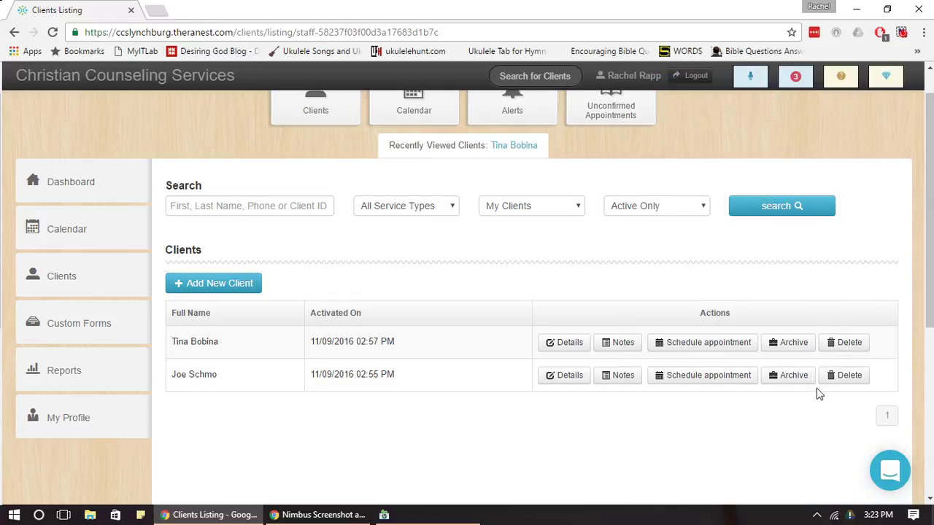
pyautogui.scroll(1, 930, 310)
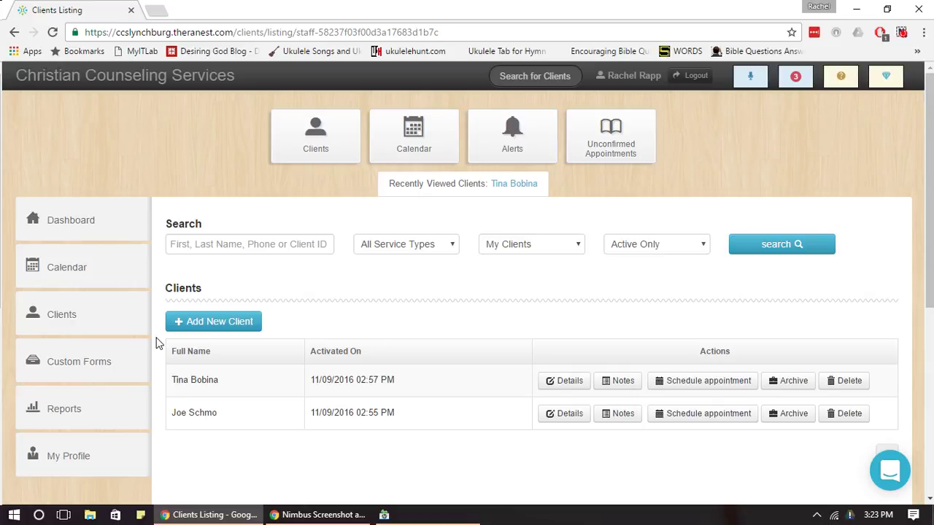
pyautogui.click(88, 223)
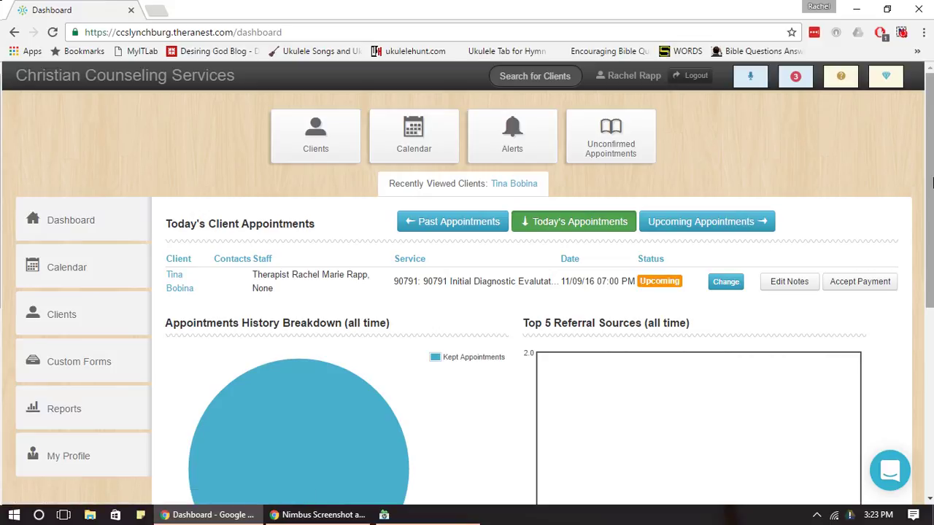
# List past appointments on the Dashboard, showing the kept 11/07/16 10:00 AM 90791 evaluation.
pyautogui.scroll(-2, 911, 170)
pyautogui.scroll(2, 911, 169)
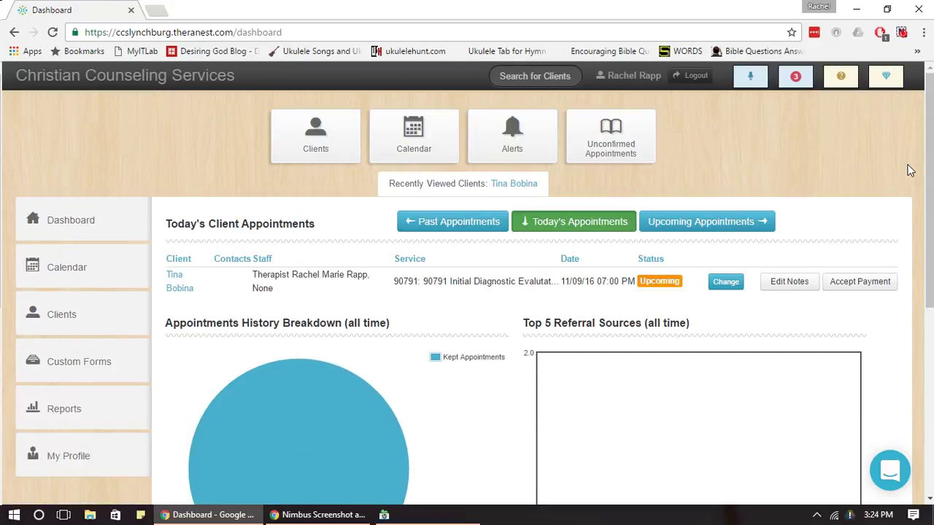
pyautogui.click(475, 228)
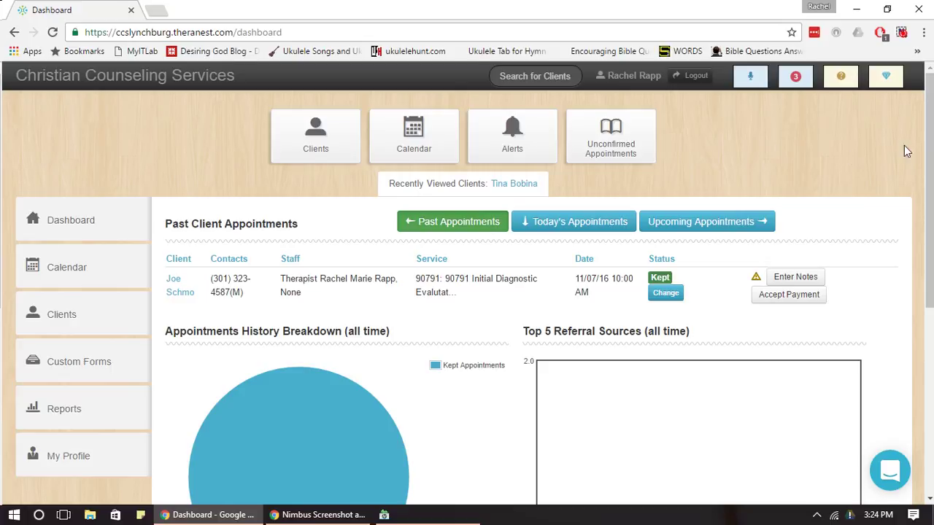
pyautogui.moveTo(931, 143)
pyautogui.mouseDown()
pyautogui.moveTo(932, 237)
pyautogui.moveTo(932, 139)
pyautogui.mouseUp()
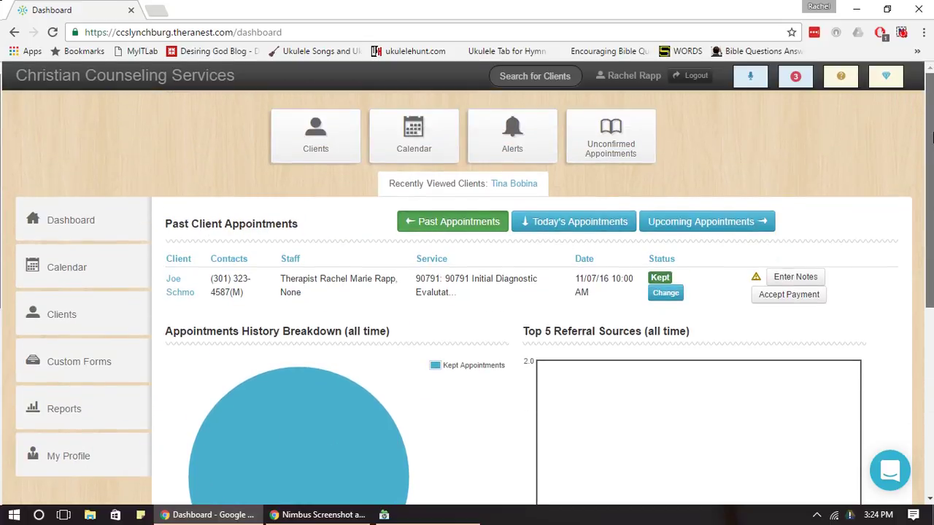
pyautogui.click(901, 35)
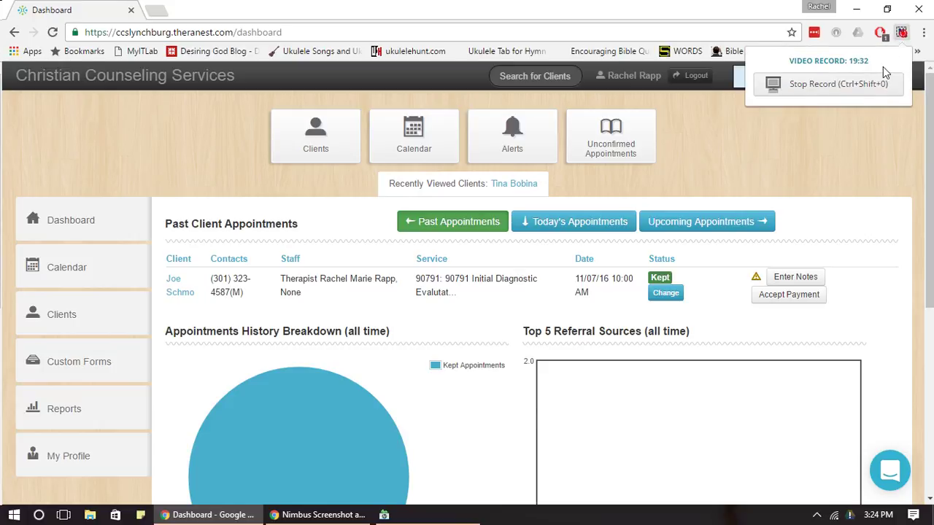